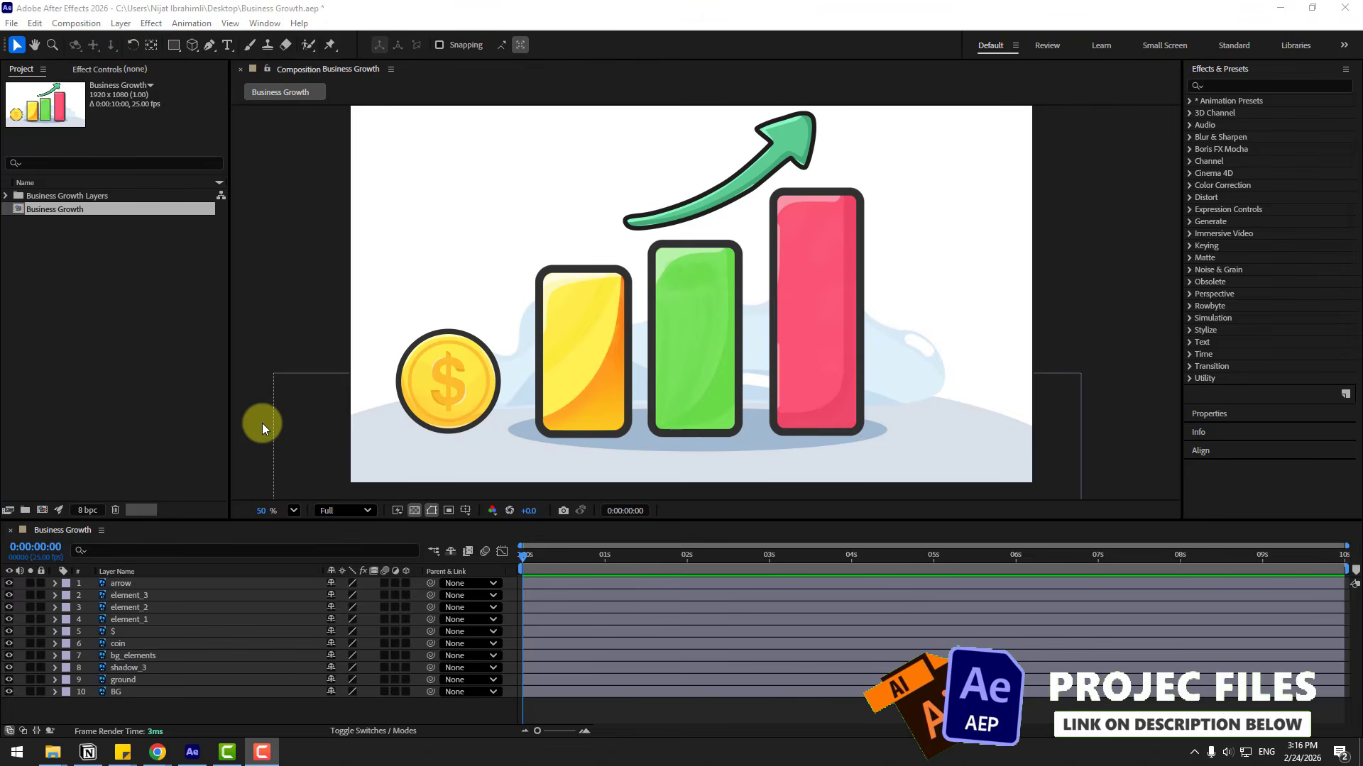
# Move the anchor points of element_1, element_2 and element_3 to the bottom centre of each bar
pyautogui.click(602, 363)
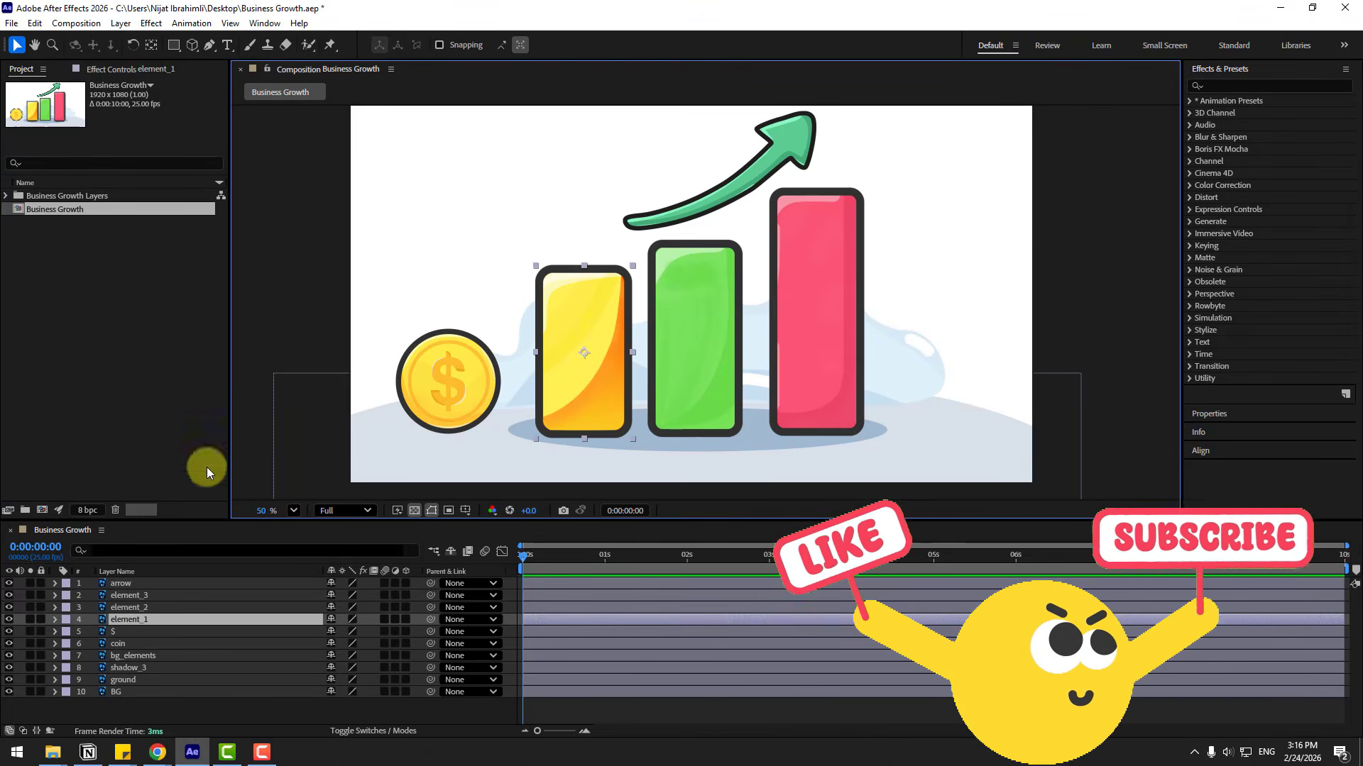
pyautogui.click(152, 47)
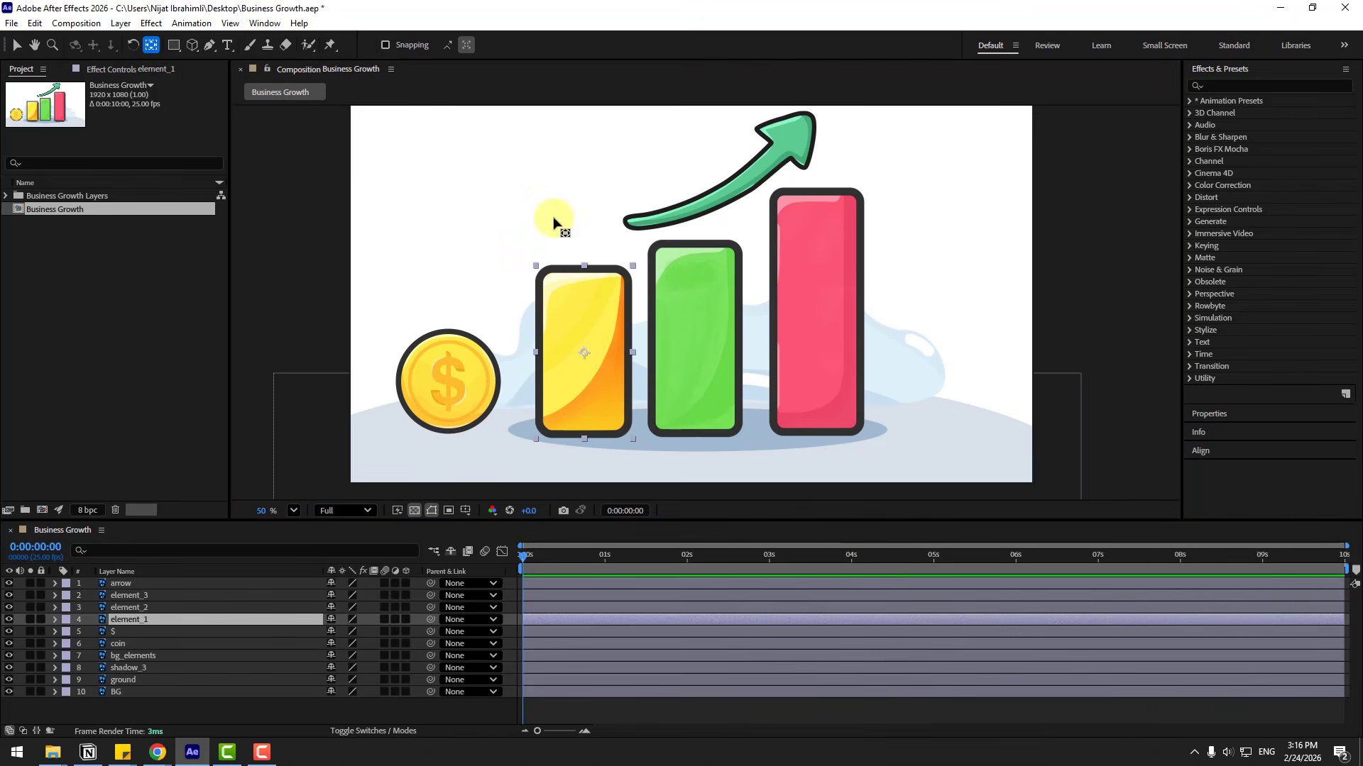
pyautogui.moveTo(585, 367); pyautogui.dragTo(591, 437)
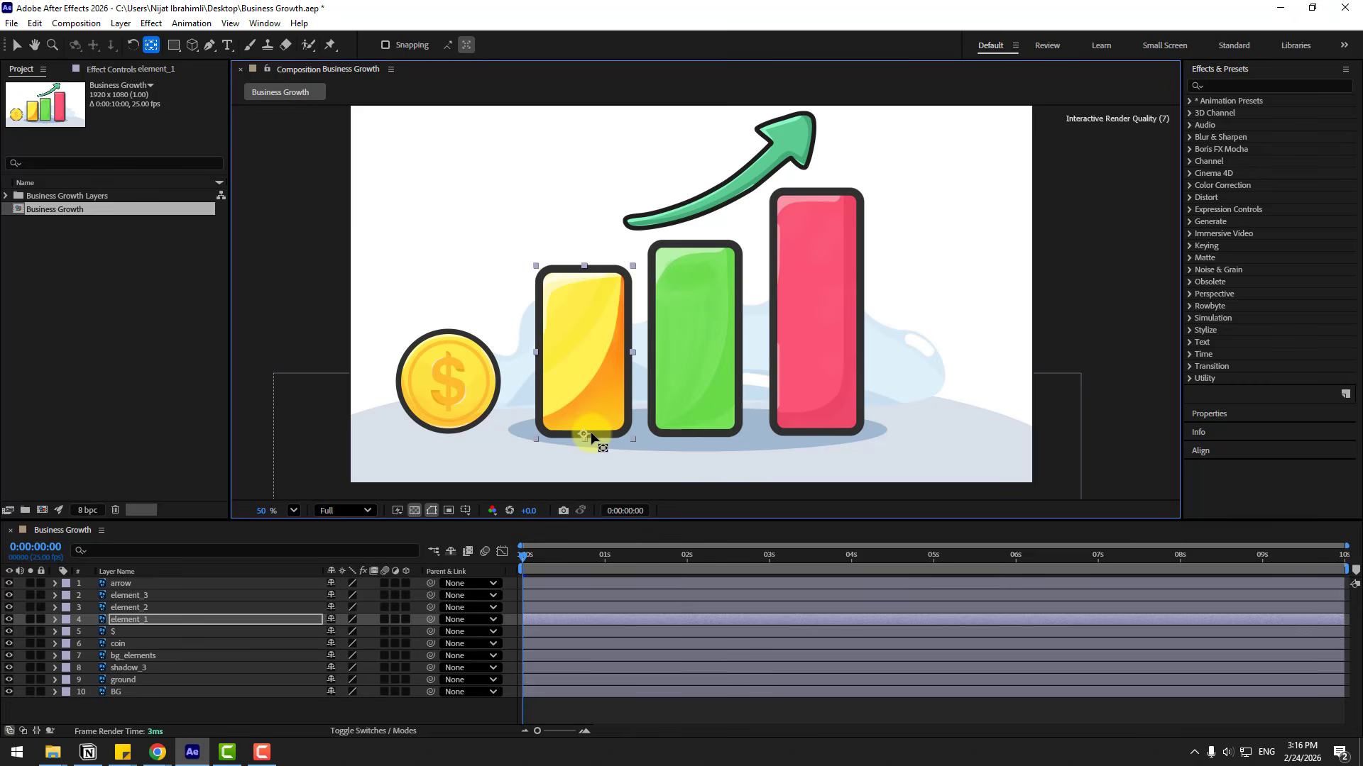
pyautogui.click(125, 606)
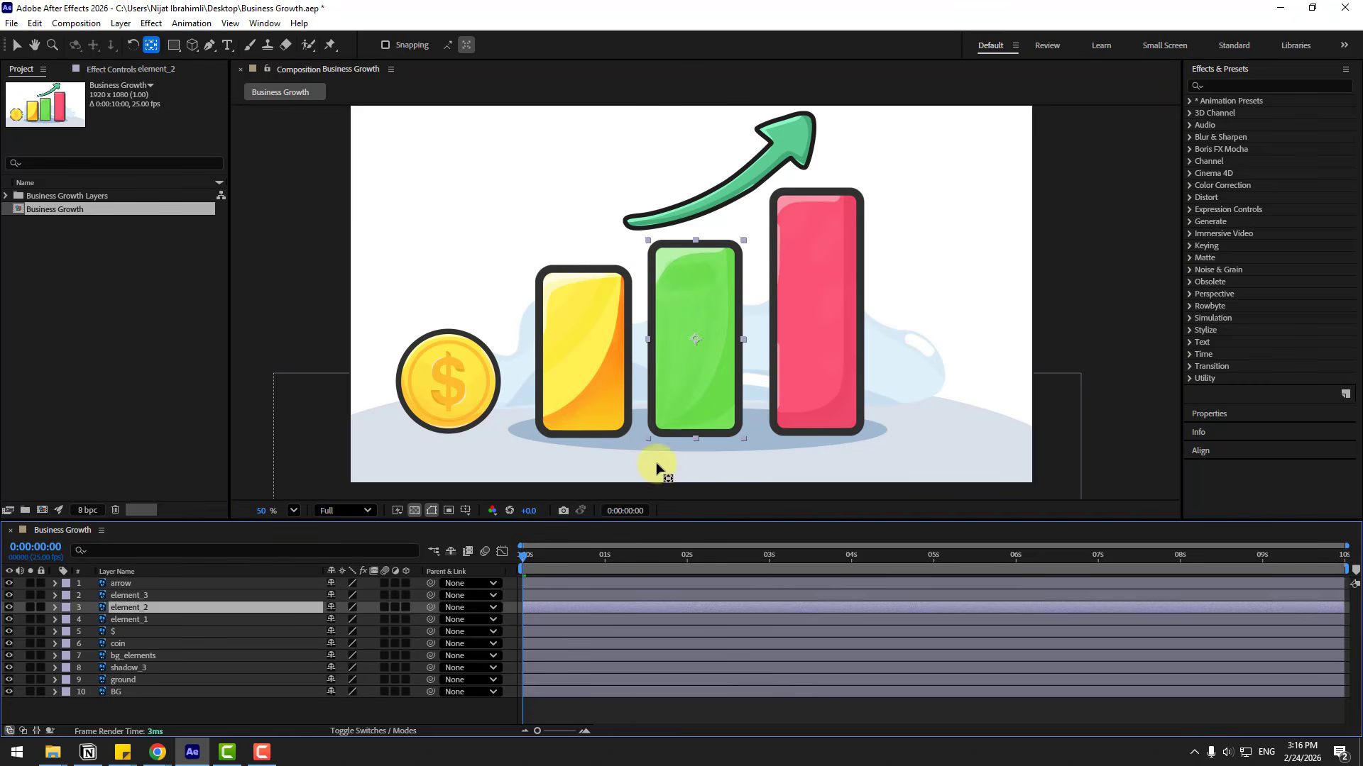
pyautogui.moveTo(698, 342); pyautogui.dragTo(695, 433)
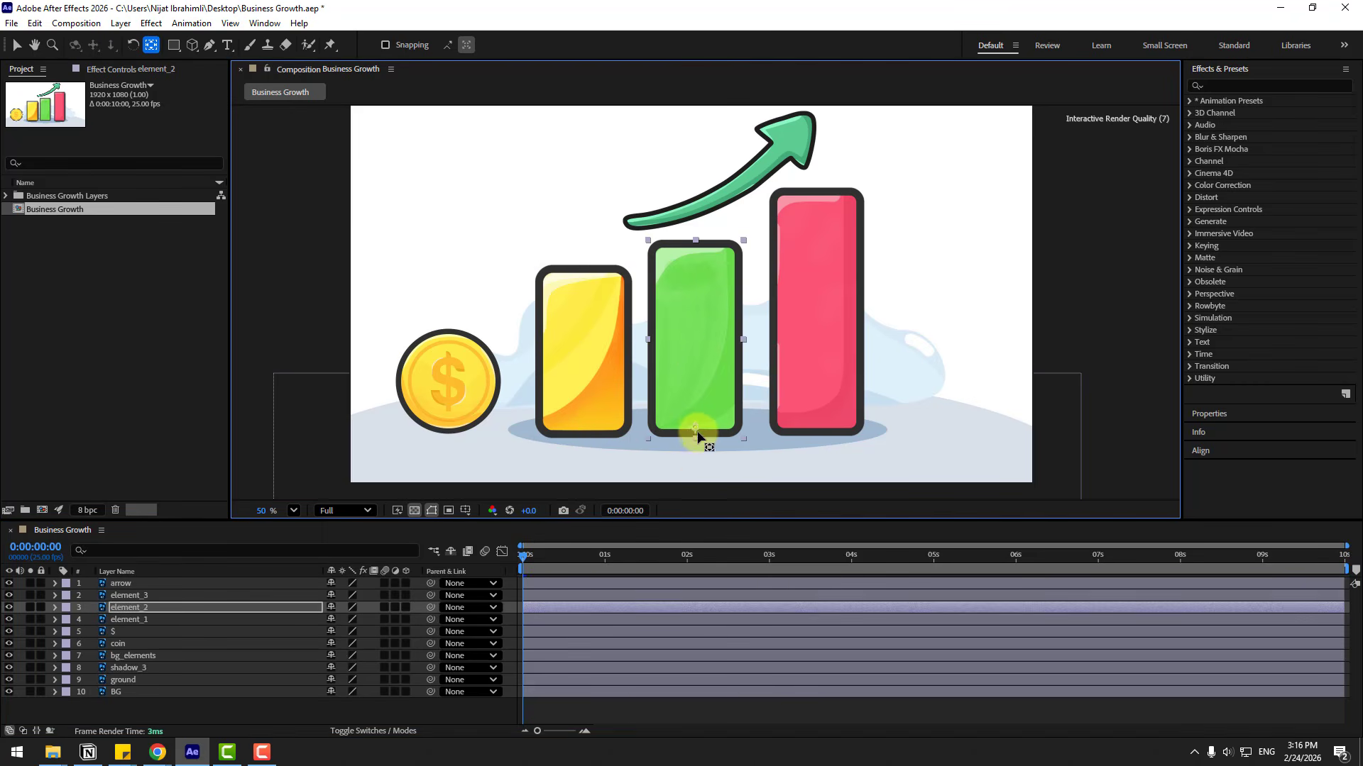
pyautogui.click(110, 607)
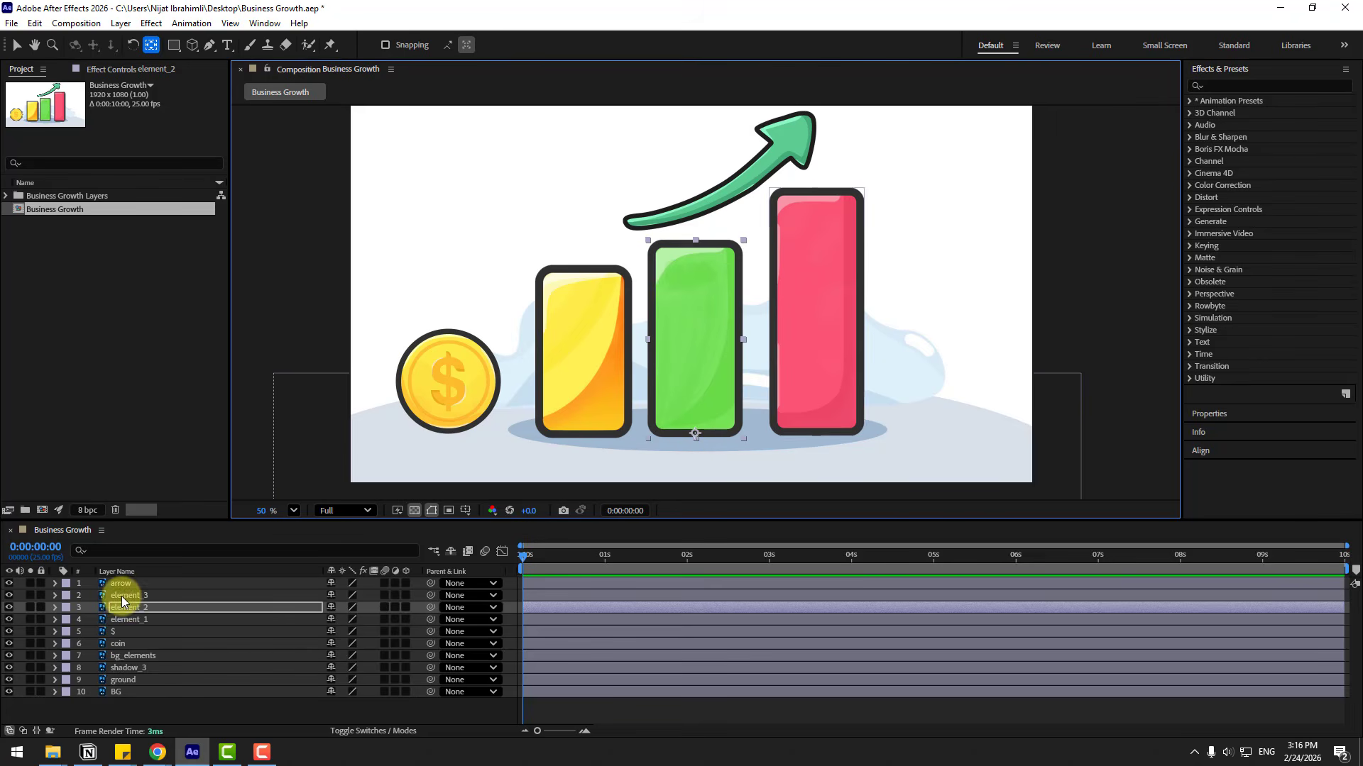
pyautogui.click(821, 381)
pyautogui.moveTo(816, 308); pyautogui.dragTo(817, 433)
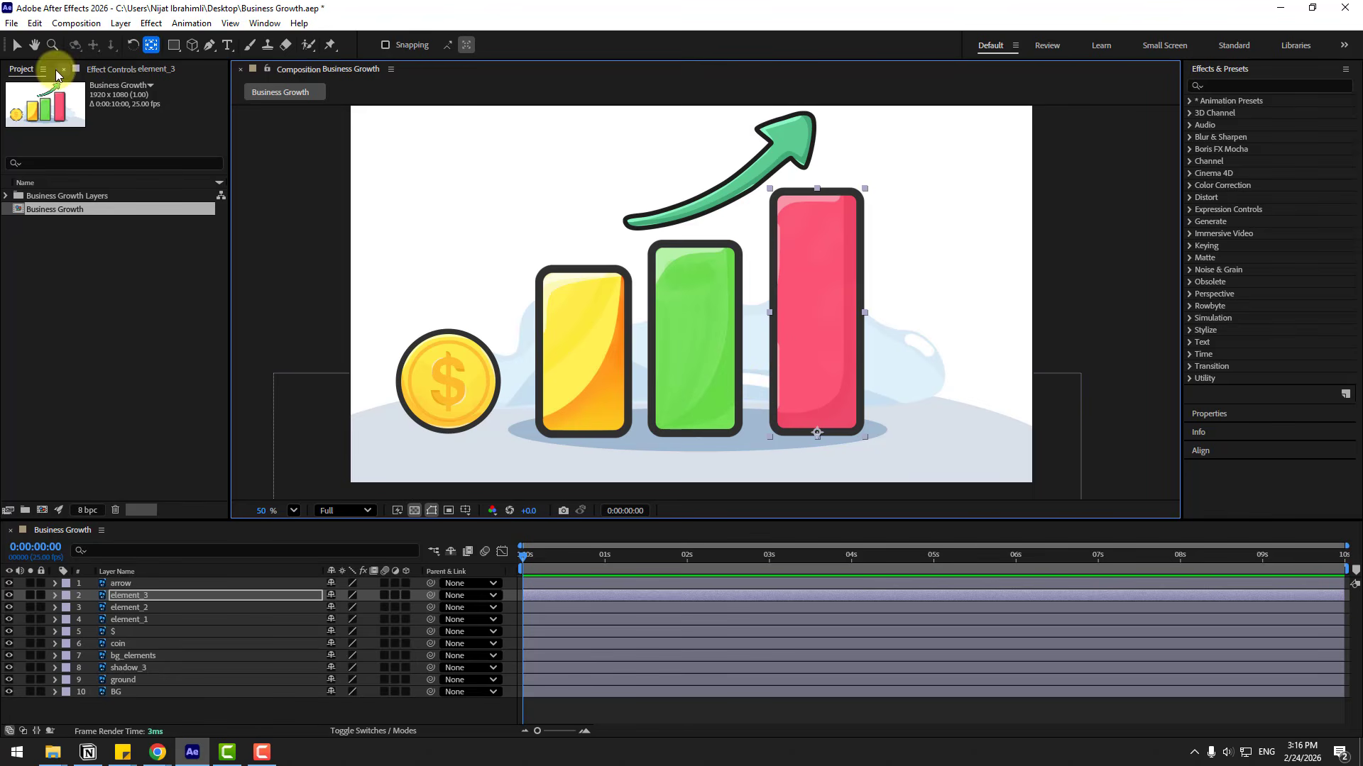
pyautogui.click(15, 47)
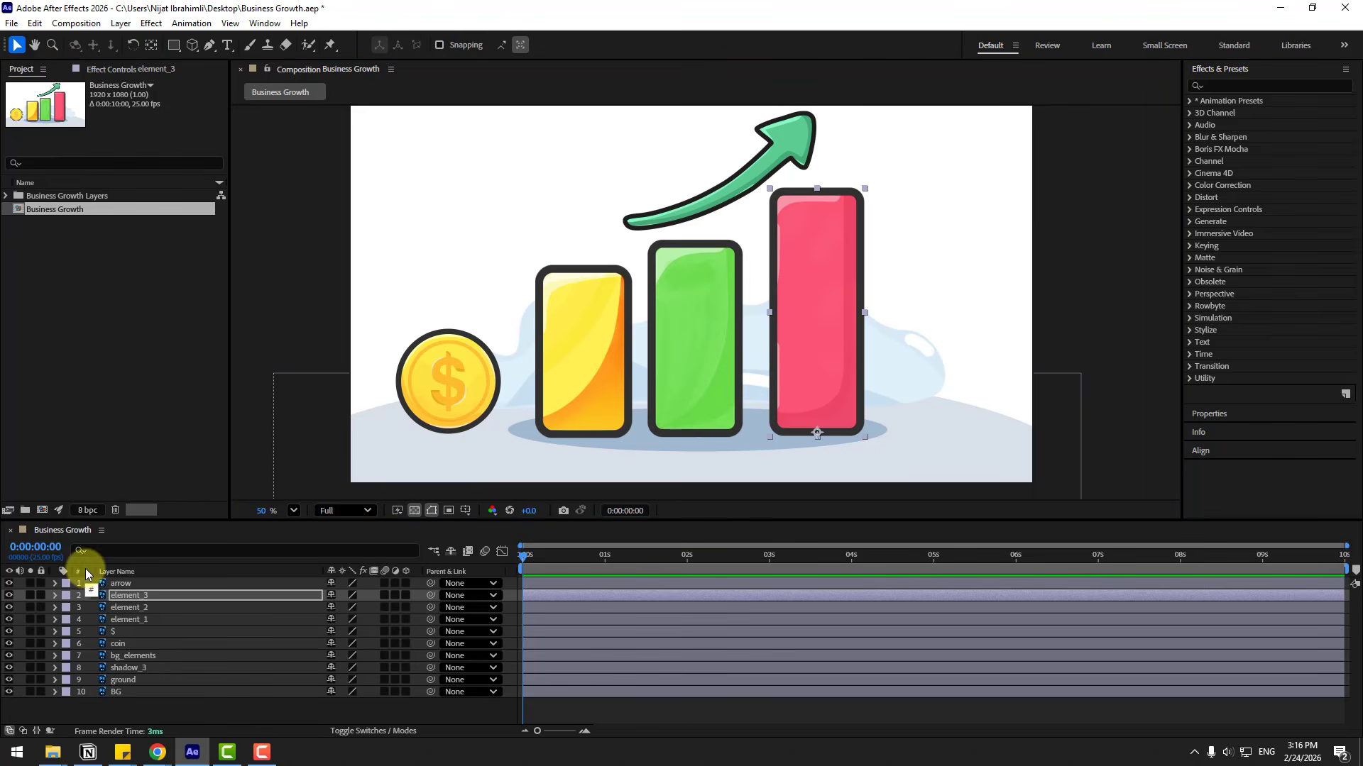
# Unlink element_1's Scale dimensions, set Scale to 100, 0% and add a Scale keyframe at 0:00:00:00
pyautogui.click(125, 619)
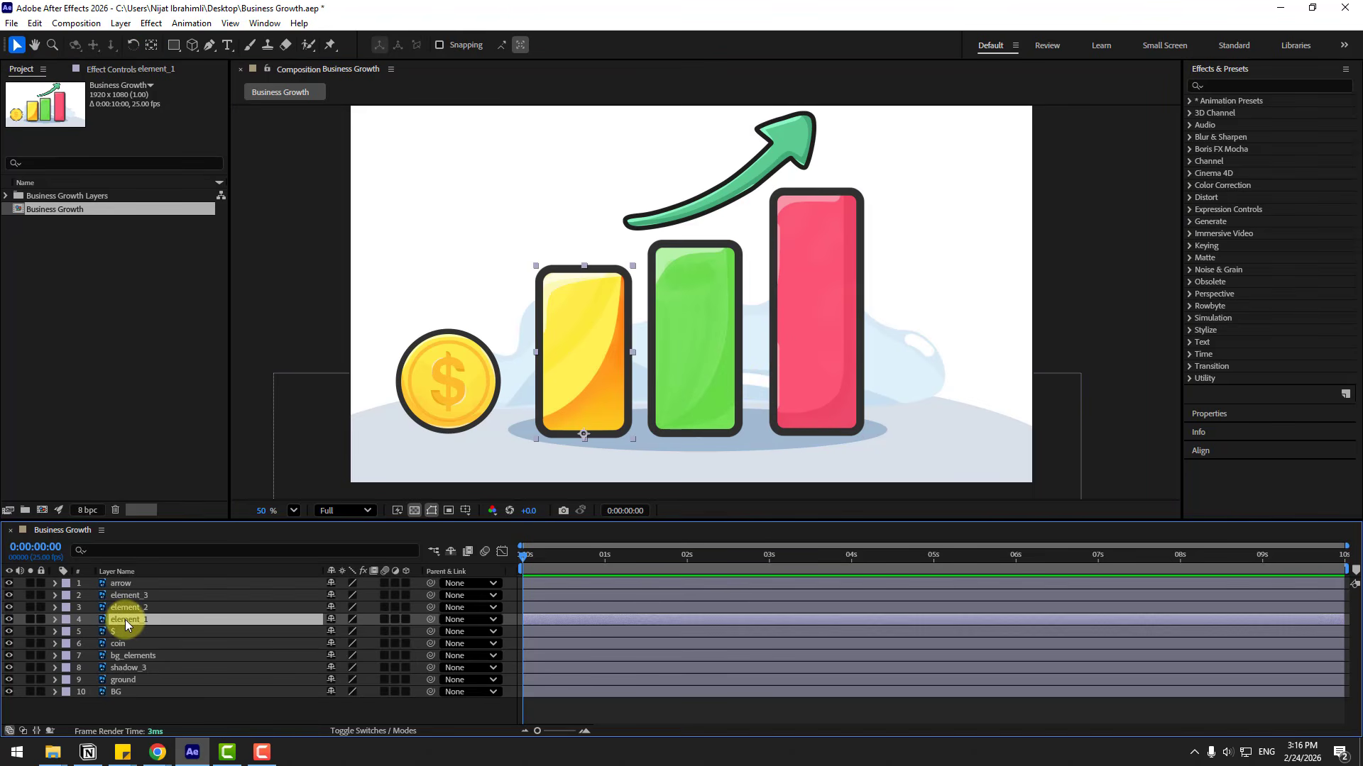
pyautogui.press('s')
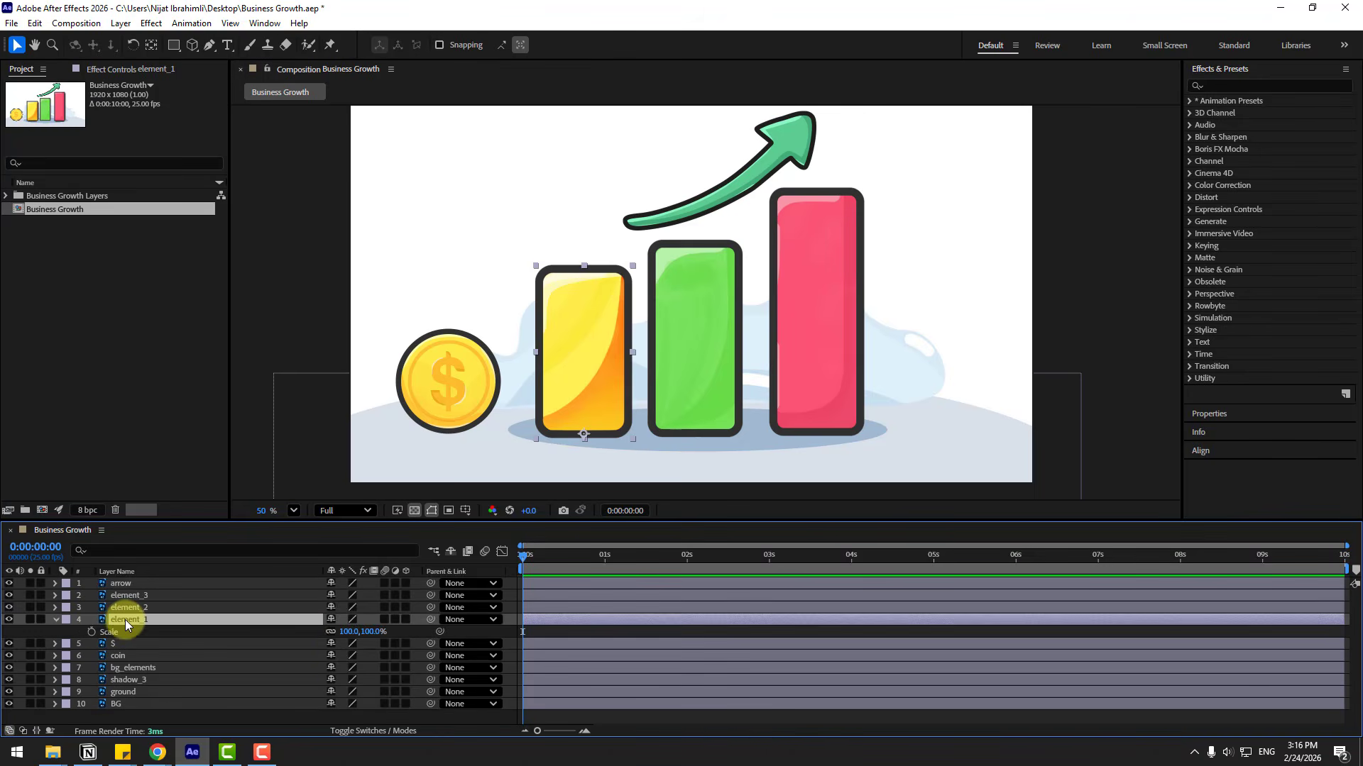
pyautogui.click(329, 632)
pyautogui.moveTo(370, 636); pyautogui.dragTo(347, 635)
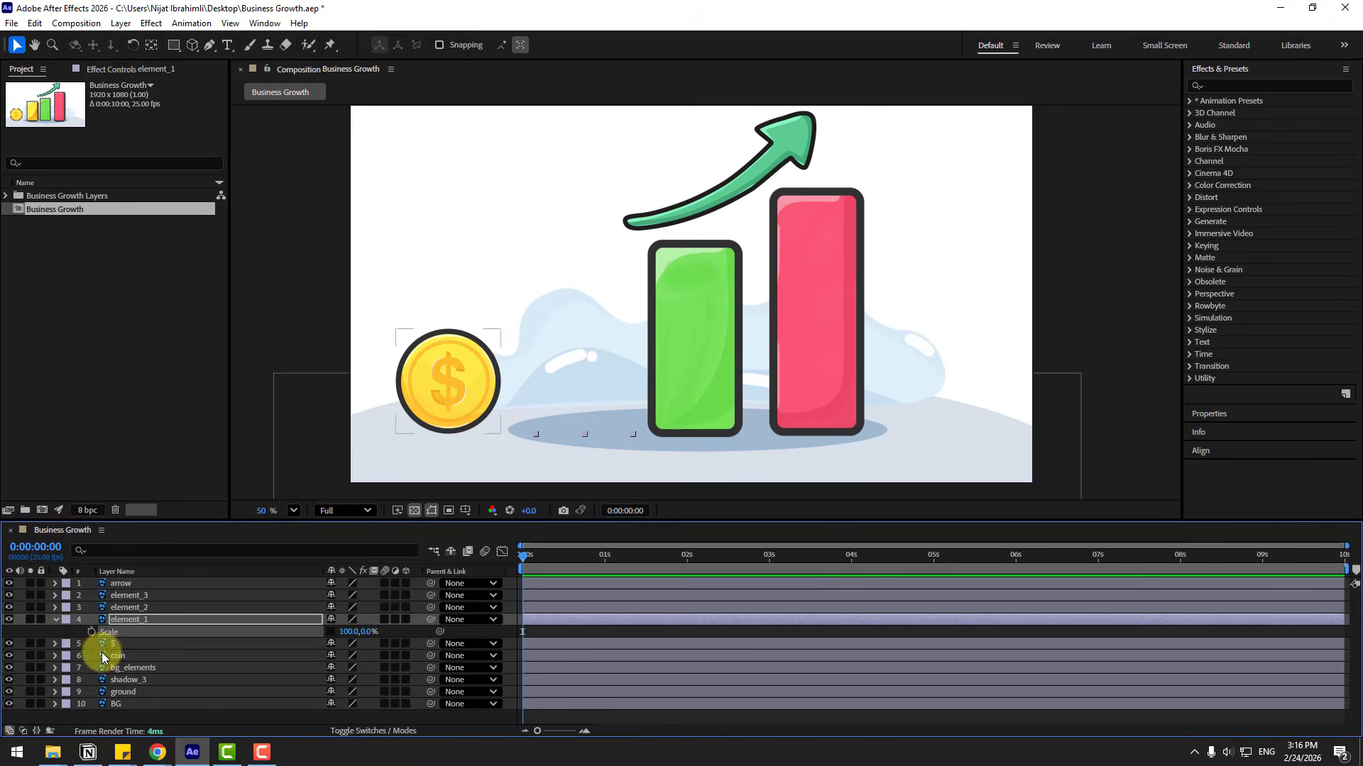
pyautogui.click(92, 632)
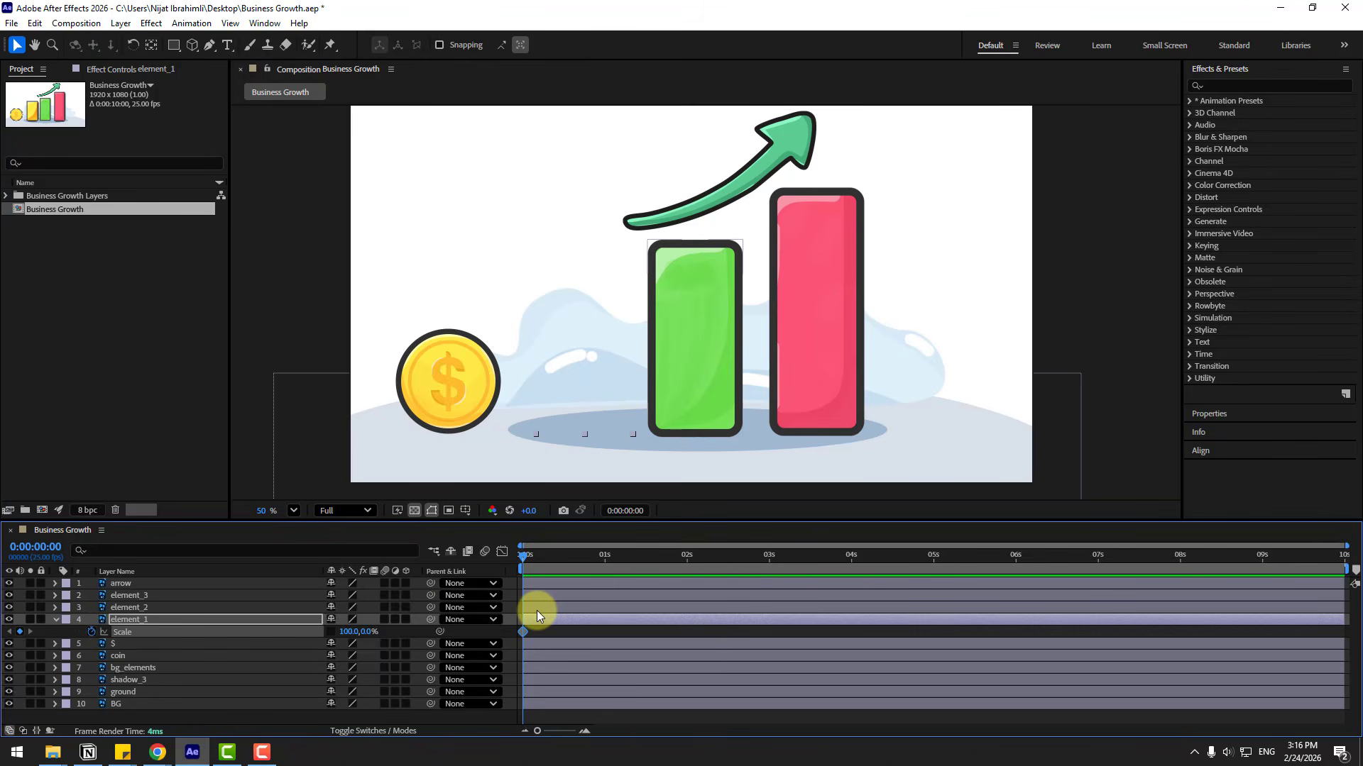
# Add a Scale keyframe of 80, 120% for element_1 at 0:00:00:10
pyautogui.hotkey('shift', 'pagedown')
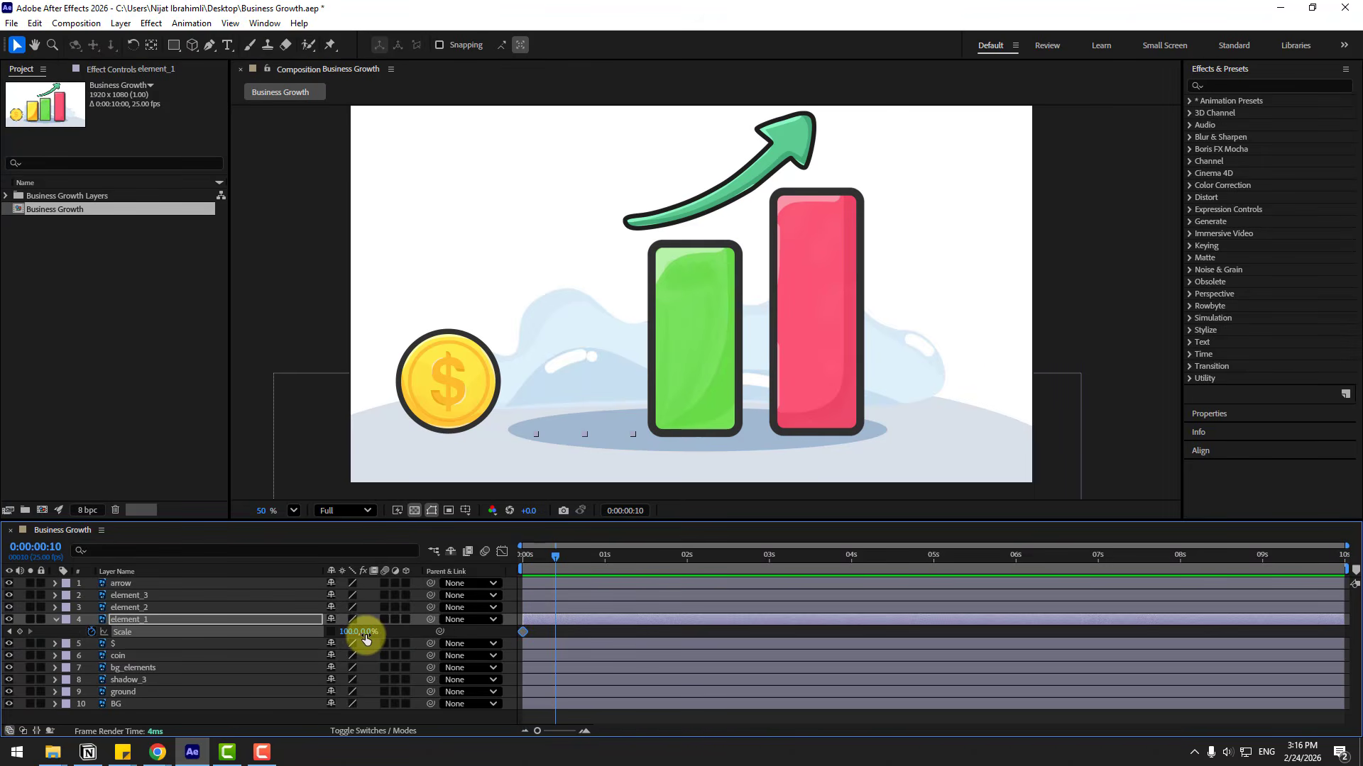
pyautogui.click(365, 634)
pyautogui.write('120')
pyautogui.press('Return')
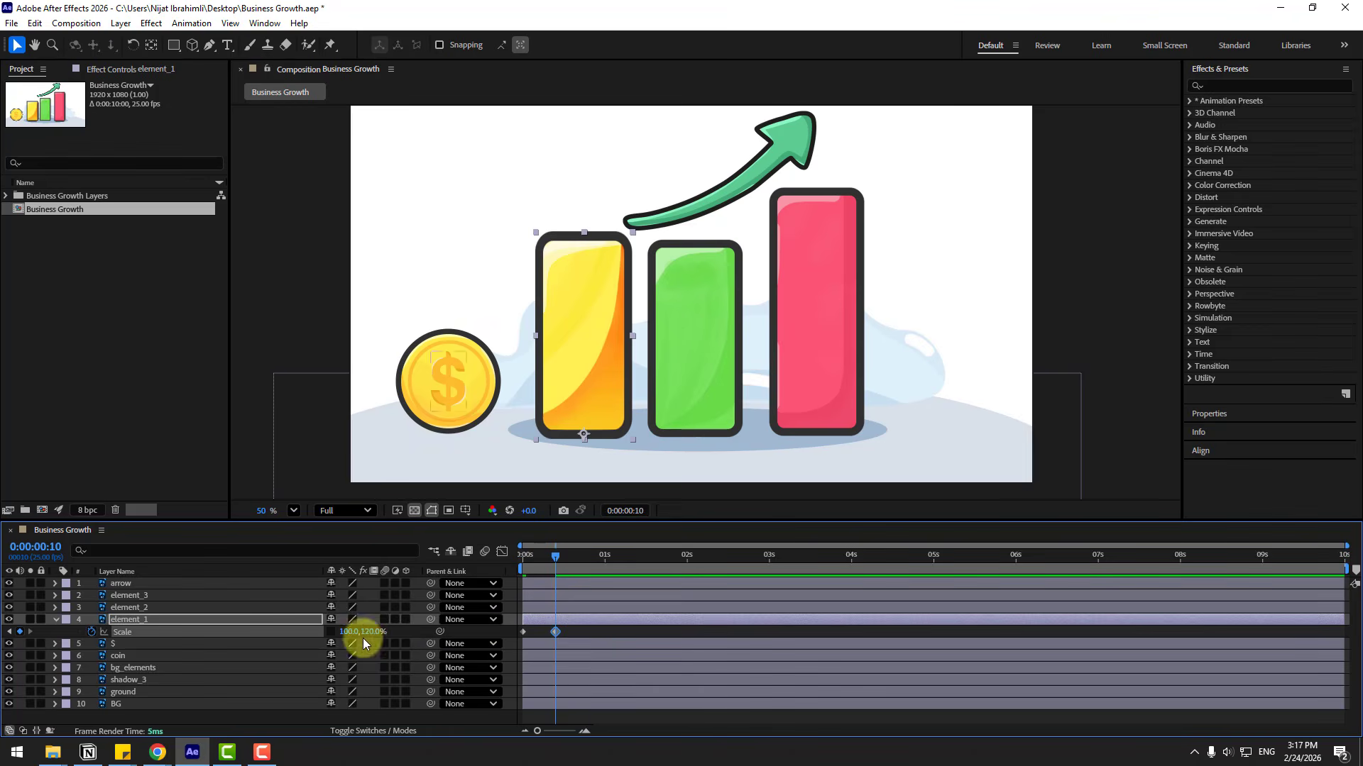
pyautogui.click(345, 632)
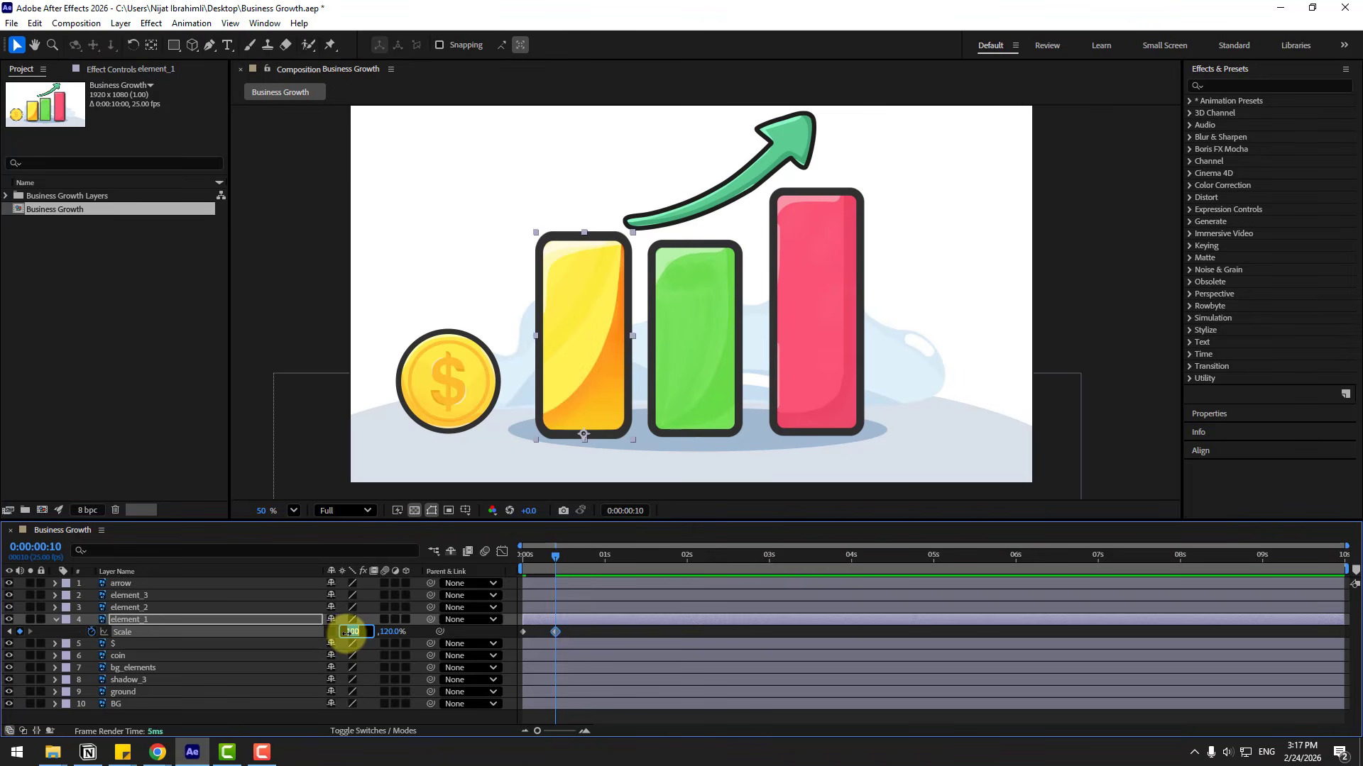
pyautogui.write('80')
pyautogui.press('Return')
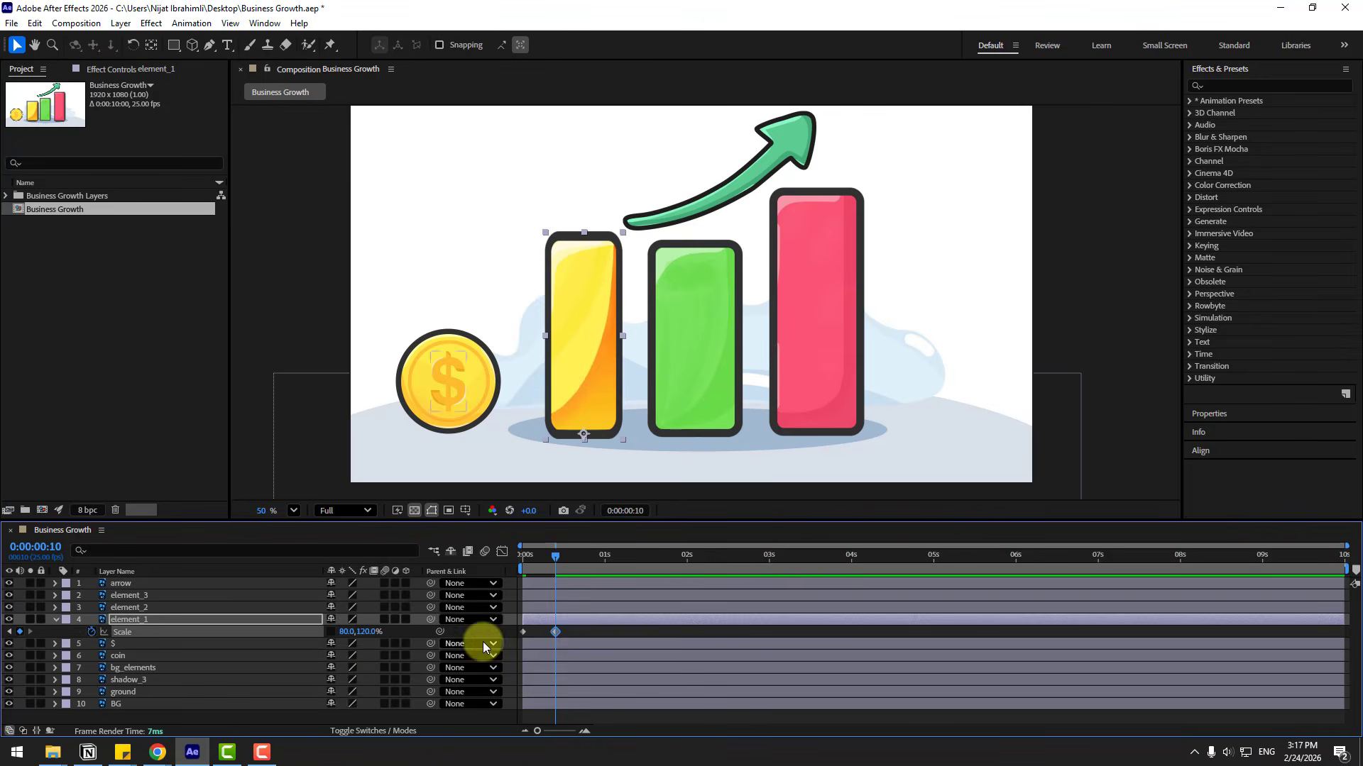
# Add a Scale keyframe of 110, 90% for element_1 at 0:00:00:20
pyautogui.moveTo(547, 559)
pyautogui.mouseDown()
pyautogui.moveTo(523, 560)
pyautogui.moveTo(551, 563)
pyautogui.mouseUp()
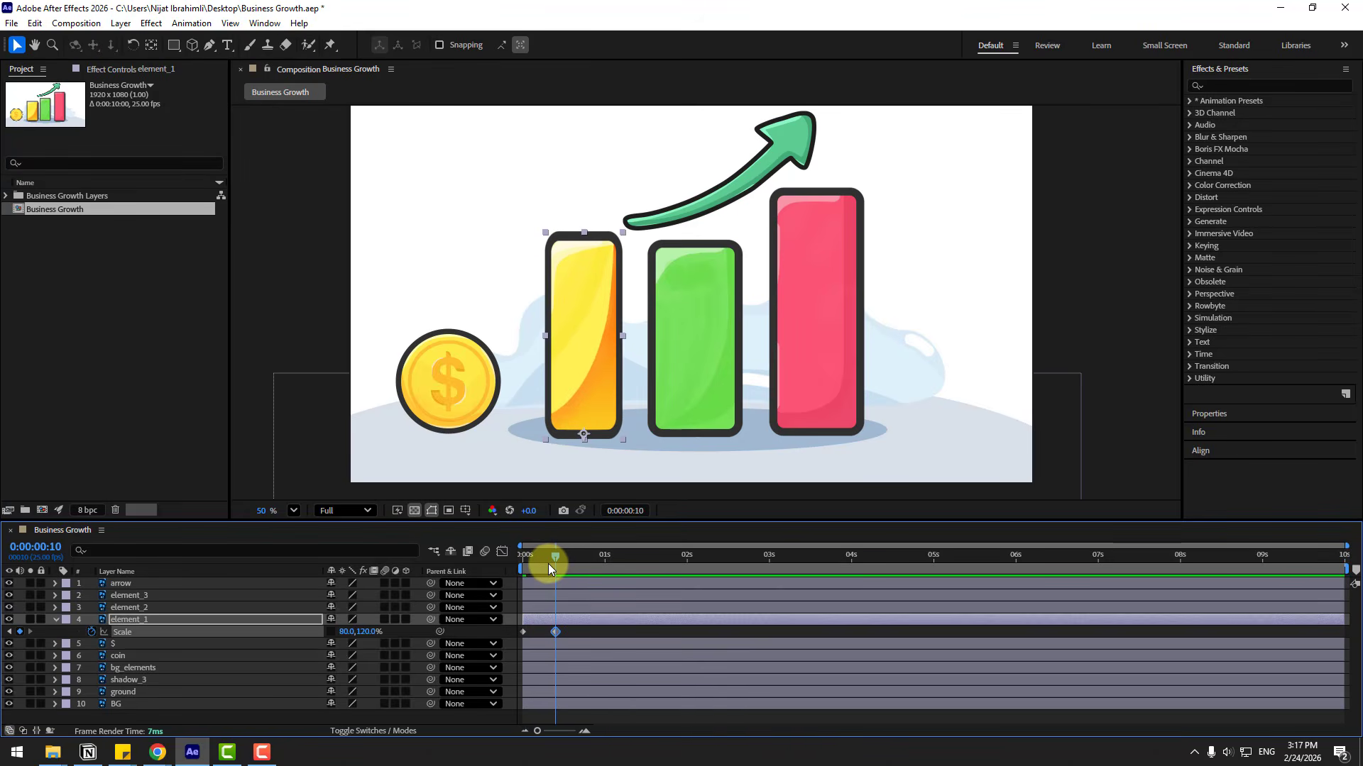
pyautogui.hotkey('shift', 'pagedown')
pyautogui.click(367, 633)
pyautogui.write('90')
pyautogui.press('Return')
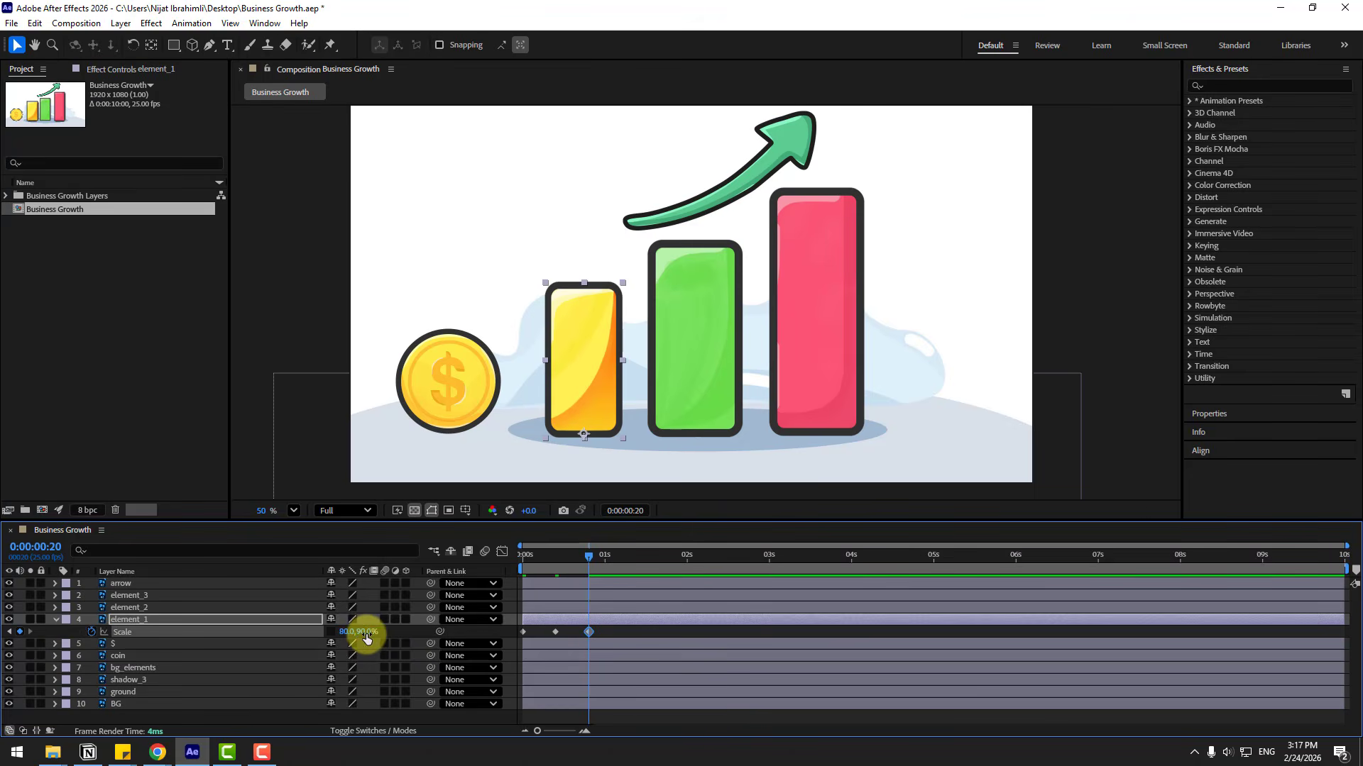
pyautogui.click(349, 633)
pyautogui.write('10')
pyautogui.press('Return')
# Add a Scale keyframe of 105, 95% for element_1 at 0:00:01:05
pyautogui.hotkey('shift', 'pagedown')
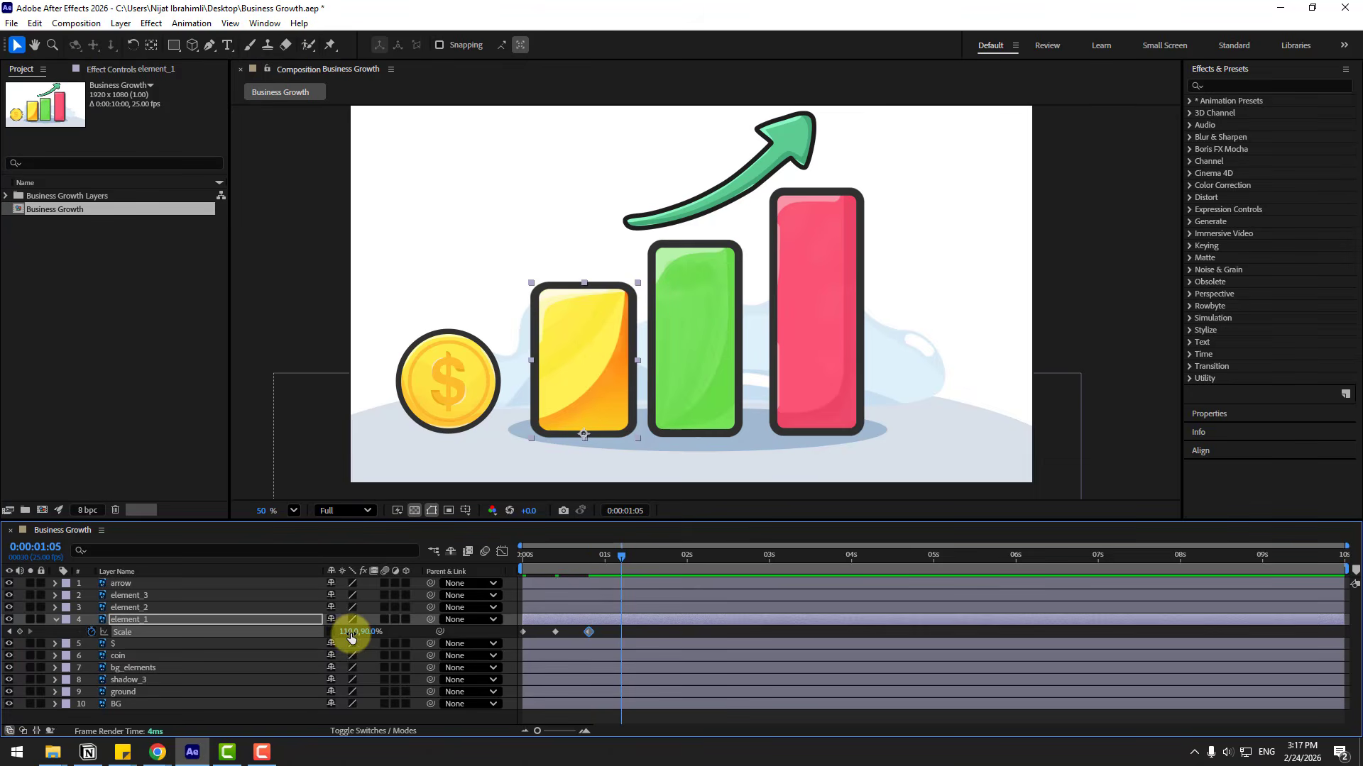
pyautogui.click(351, 632)
pyautogui.write('105')
pyautogui.press('Return')
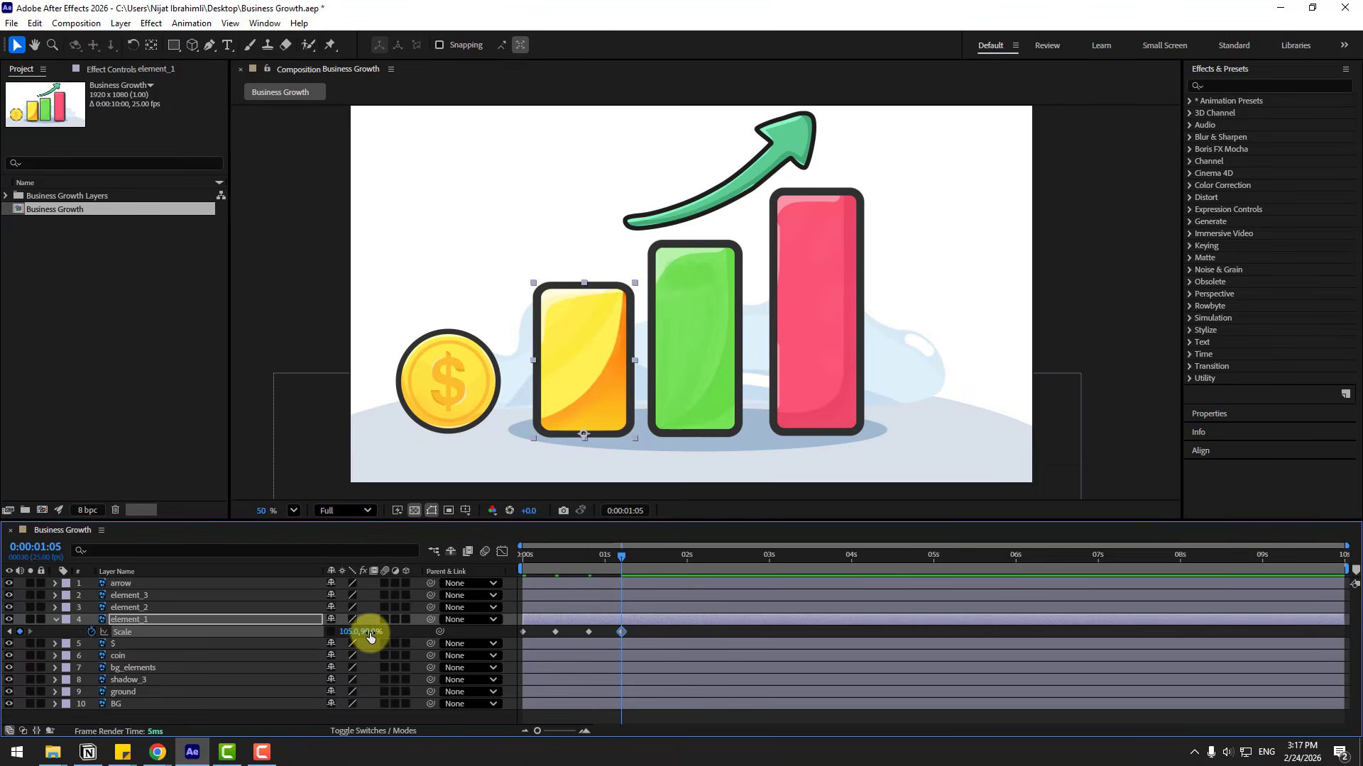
pyautogui.click(369, 632)
pyautogui.write('95')
pyautogui.press('Return')
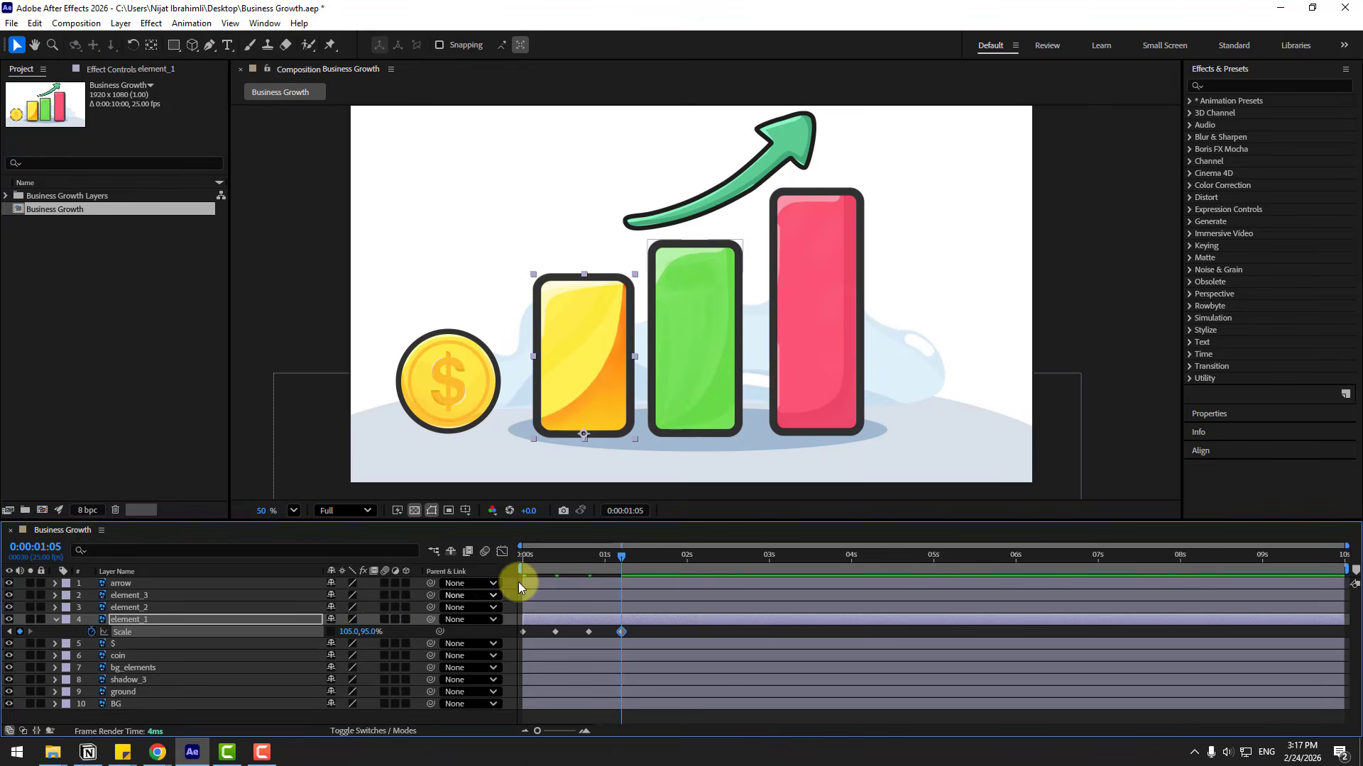
# Add a Scale keyframe of 100, 100% for element_1 at 0:00:01:15
pyautogui.moveTo(552, 557); pyautogui.dragTo(620, 559)
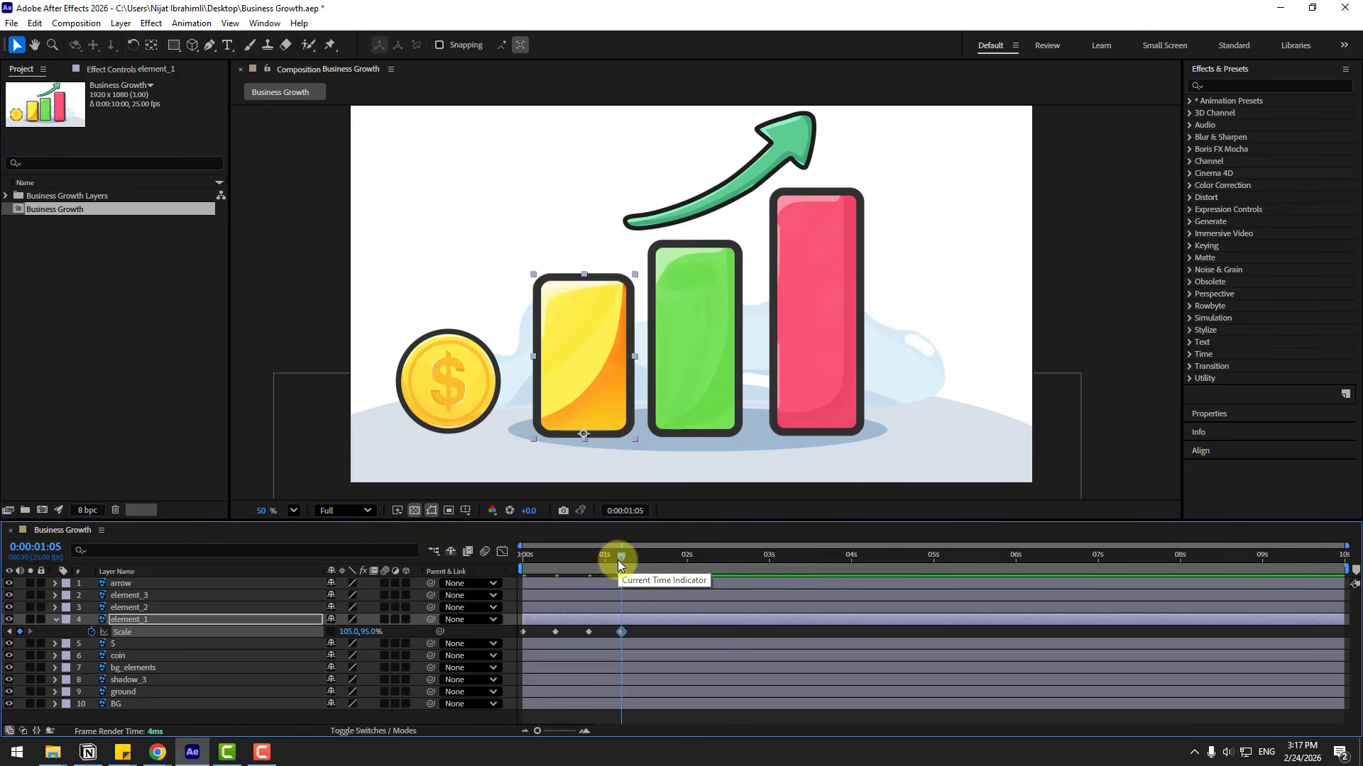
pyautogui.hotkey('shift', 'pagedown')
pyautogui.click(343, 634)
pyautogui.write('100')
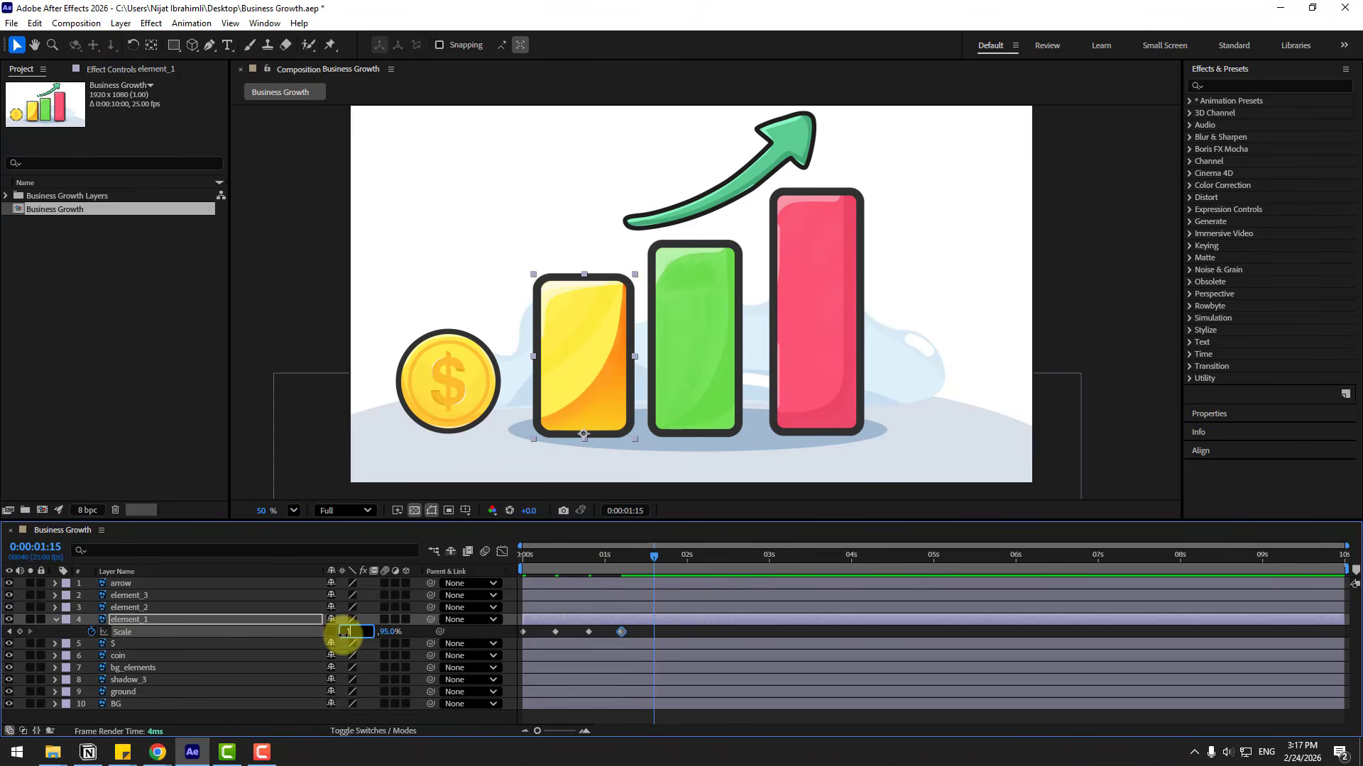
pyautogui.press('Return')
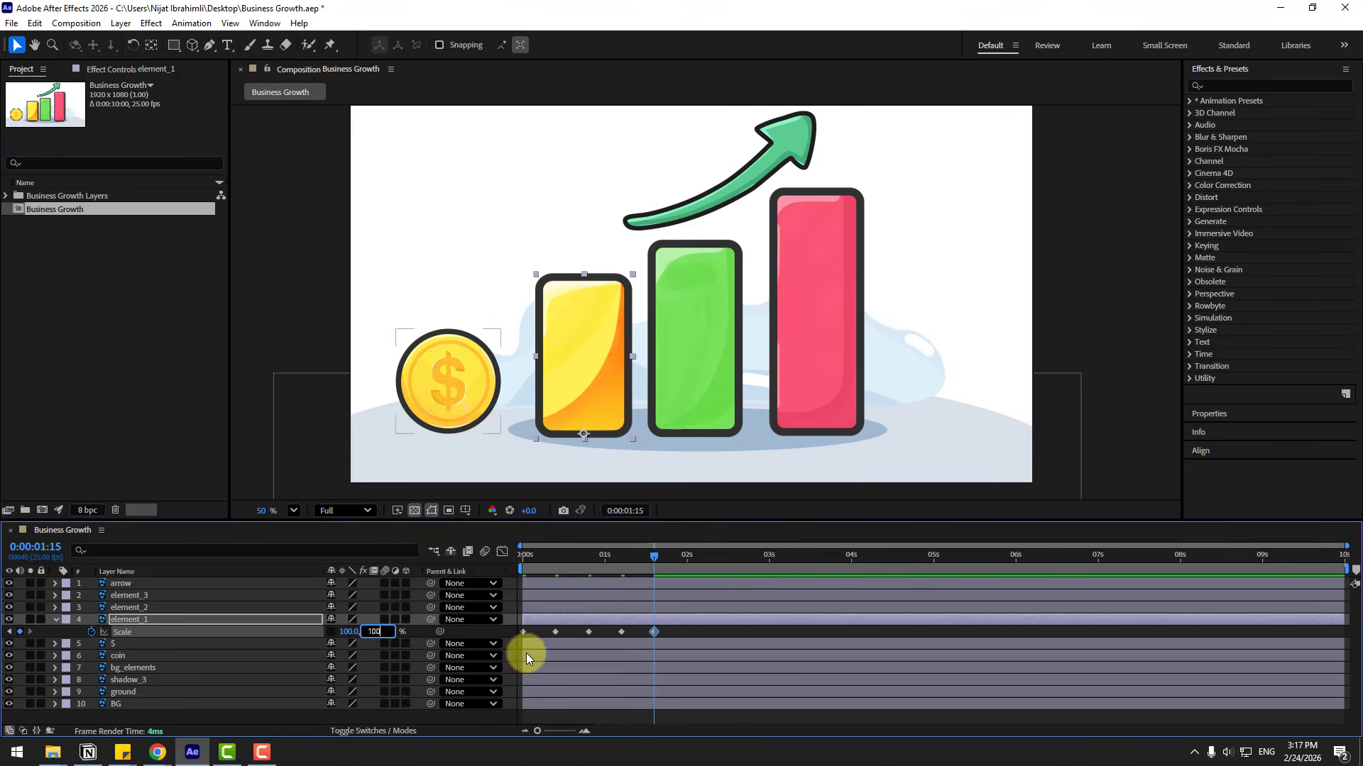
pyautogui.write('100')
pyautogui.press('Return')
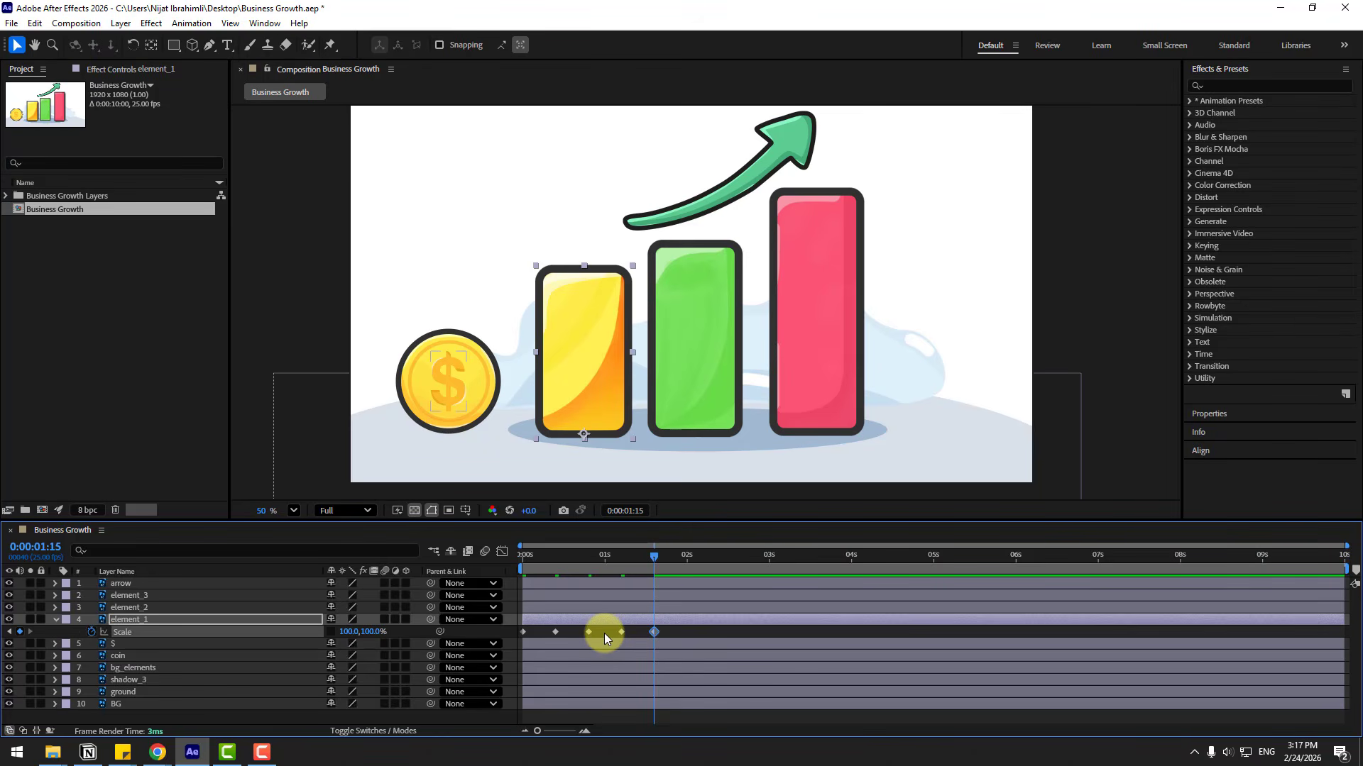
# Apply Easy Ease to all of element_1's Scale keyframes and preview the animation from the start
pyautogui.moveTo(662, 630); pyautogui.dragTo(521, 633)
pyautogui.rightClick(521, 633)
pyautogui.moveTo(561, 621)
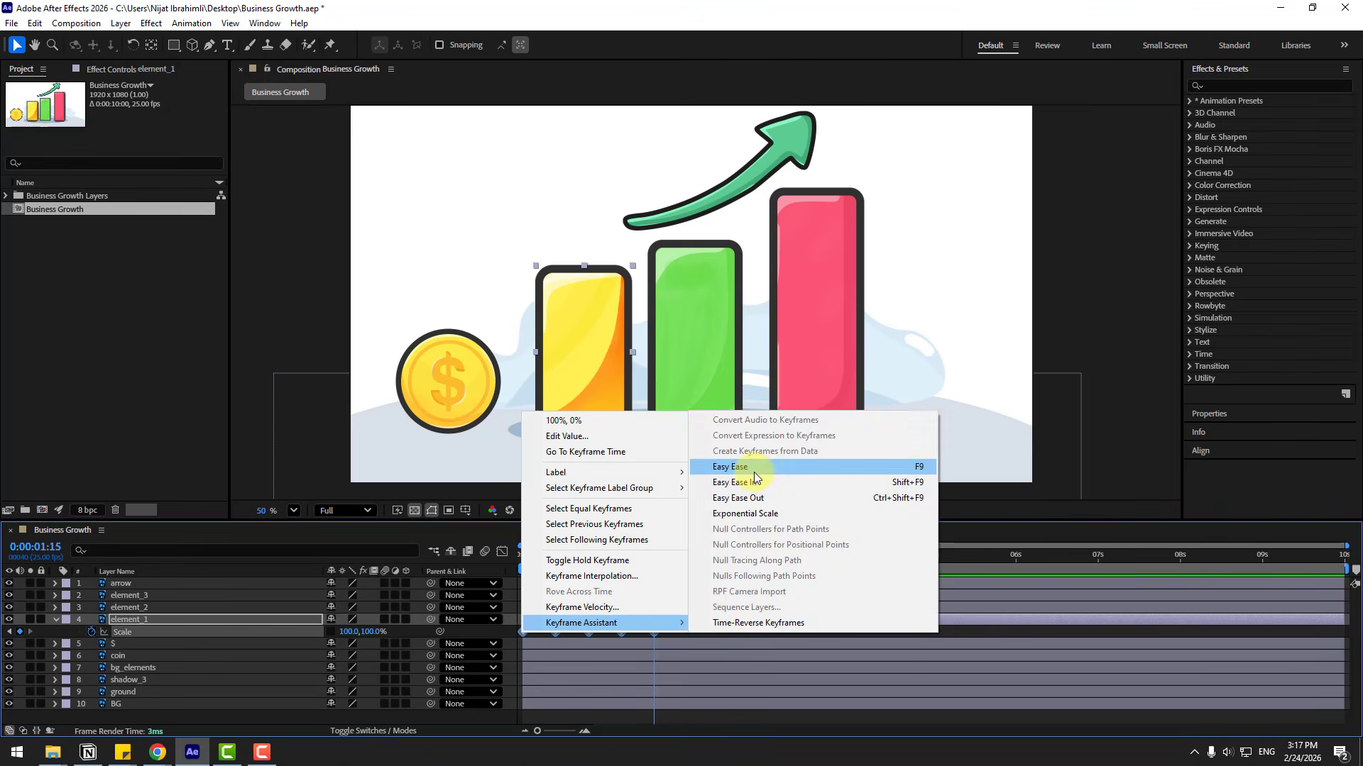
pyautogui.click(754, 465)
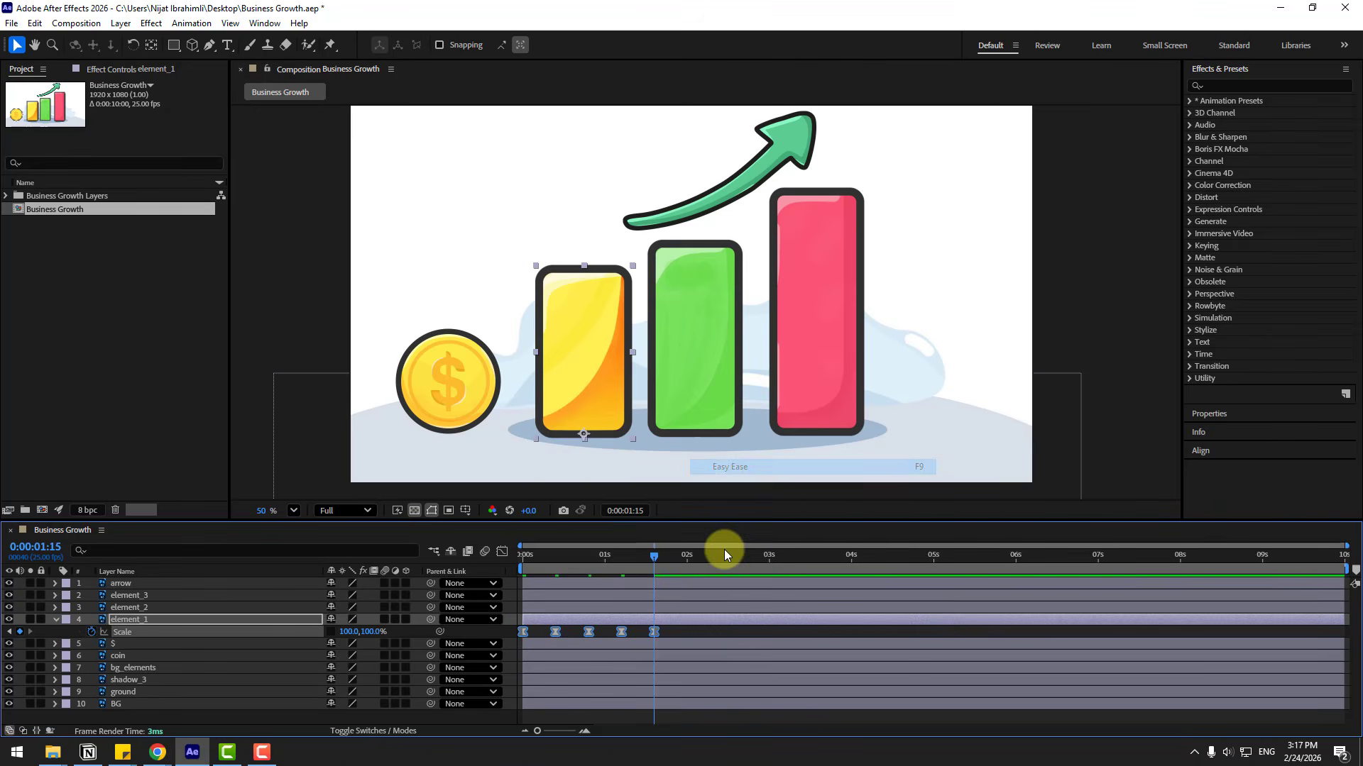
pyautogui.press('Home')
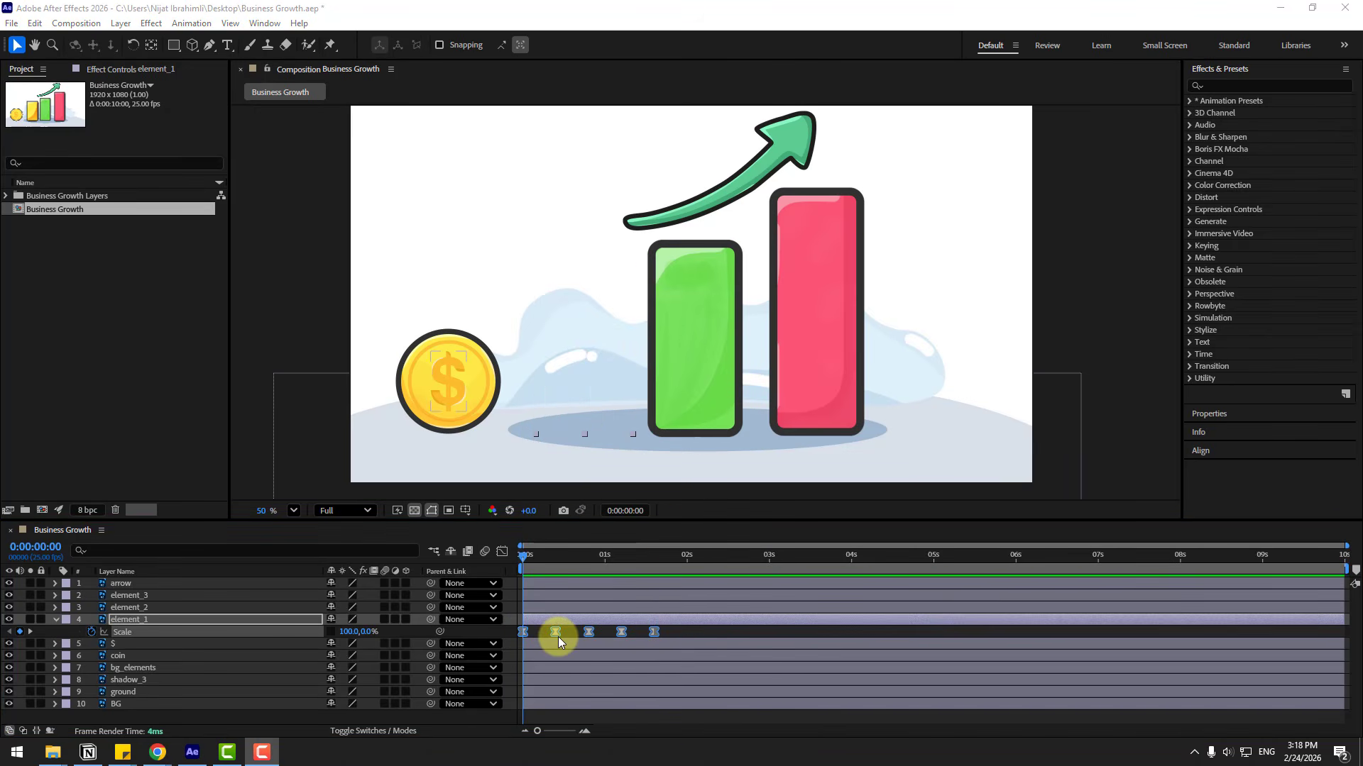
pyautogui.press('space')
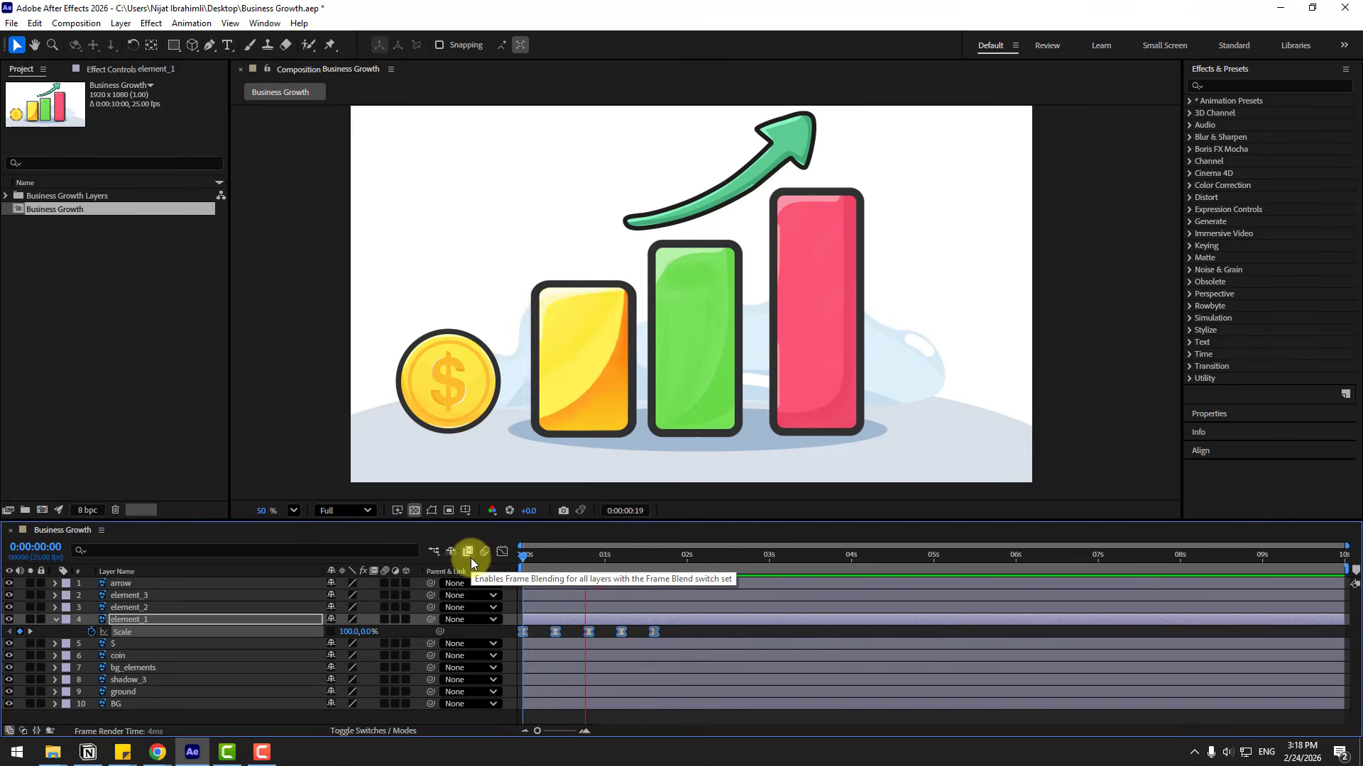
pyautogui.press('space')
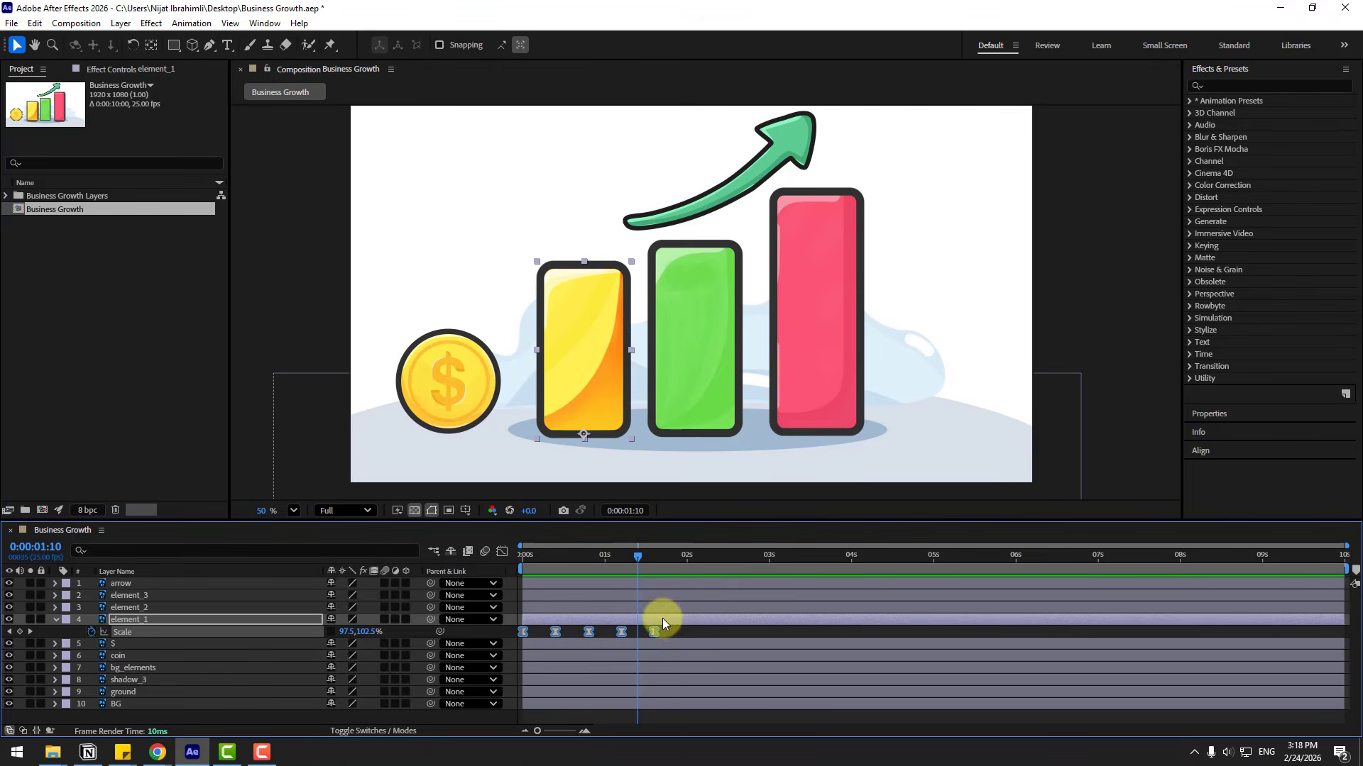
# Copy element_1's Scale keyframes to element_2 and element_3 at 0:00:00:00 and preview the three bars
pyautogui.moveTo(670, 629); pyautogui.dragTo(519, 635)
pyautogui.moveTo(637, 556); pyautogui.dragTo(503, 563)
pyautogui.click(120, 608)
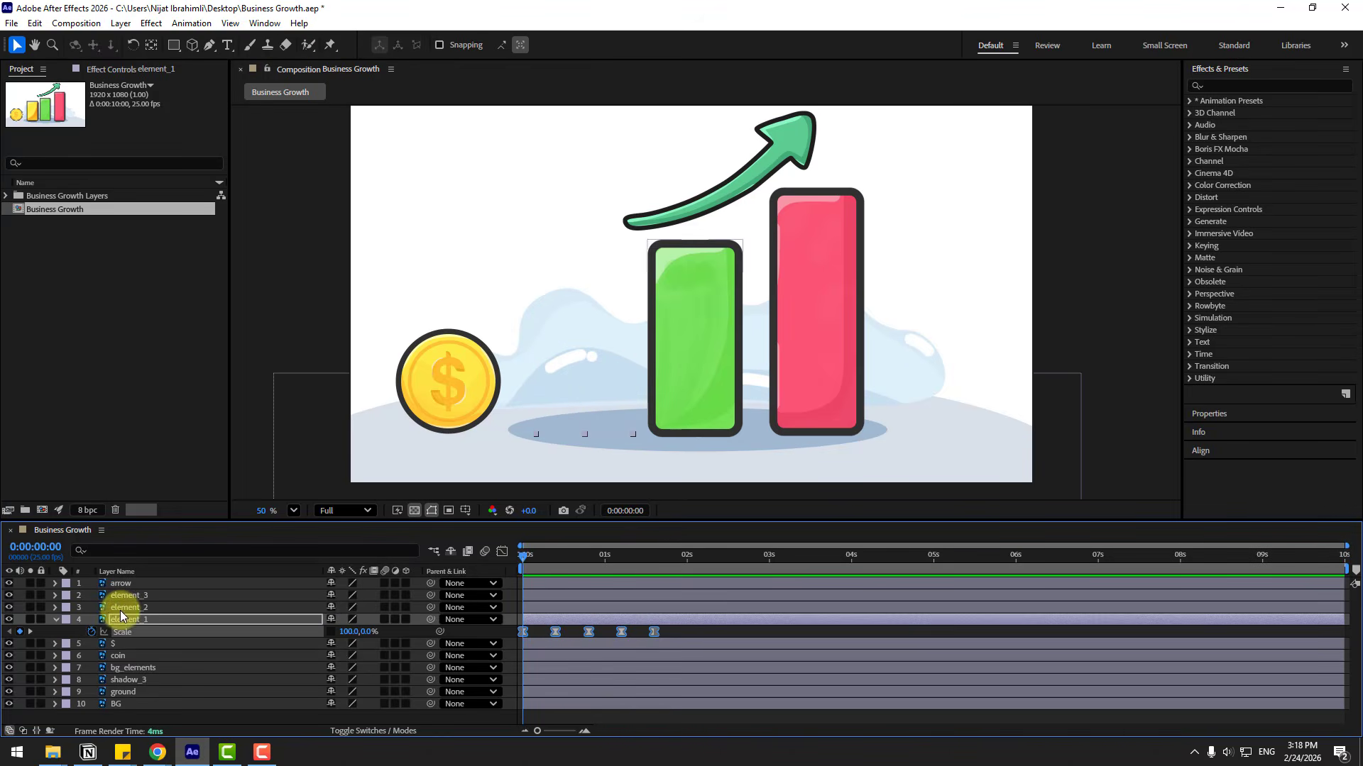
pyautogui.hotkey('ctrl', 'v')
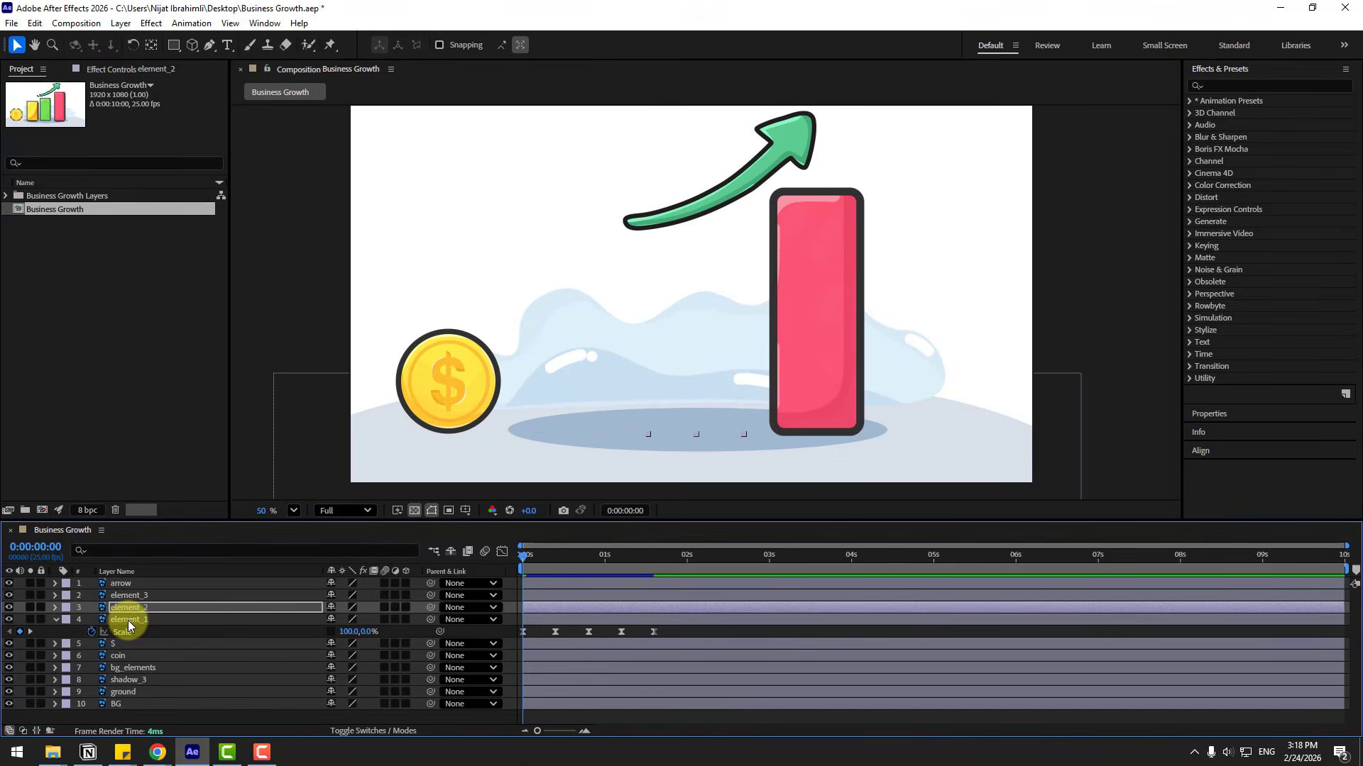
pyautogui.click(134, 598)
pyautogui.hotkey('ctrl', 'v')
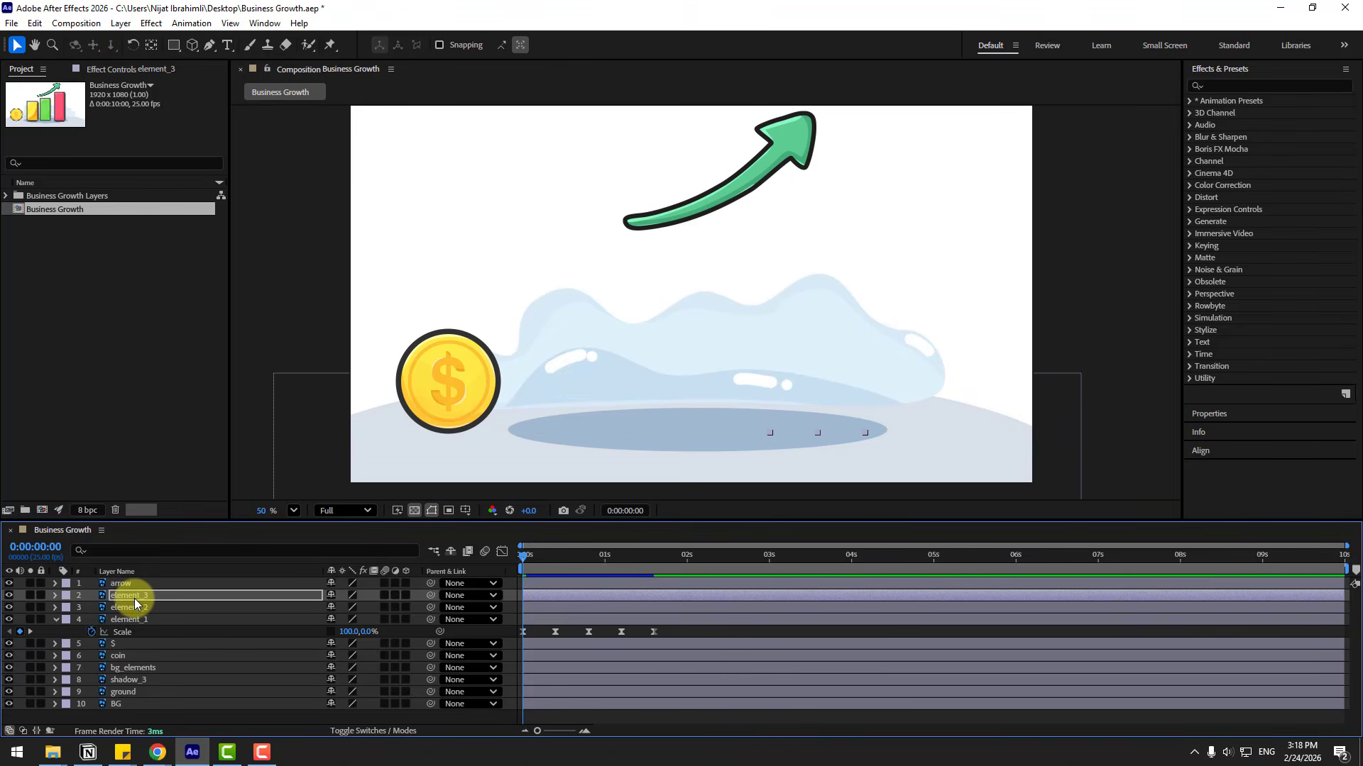
pyautogui.press('space')
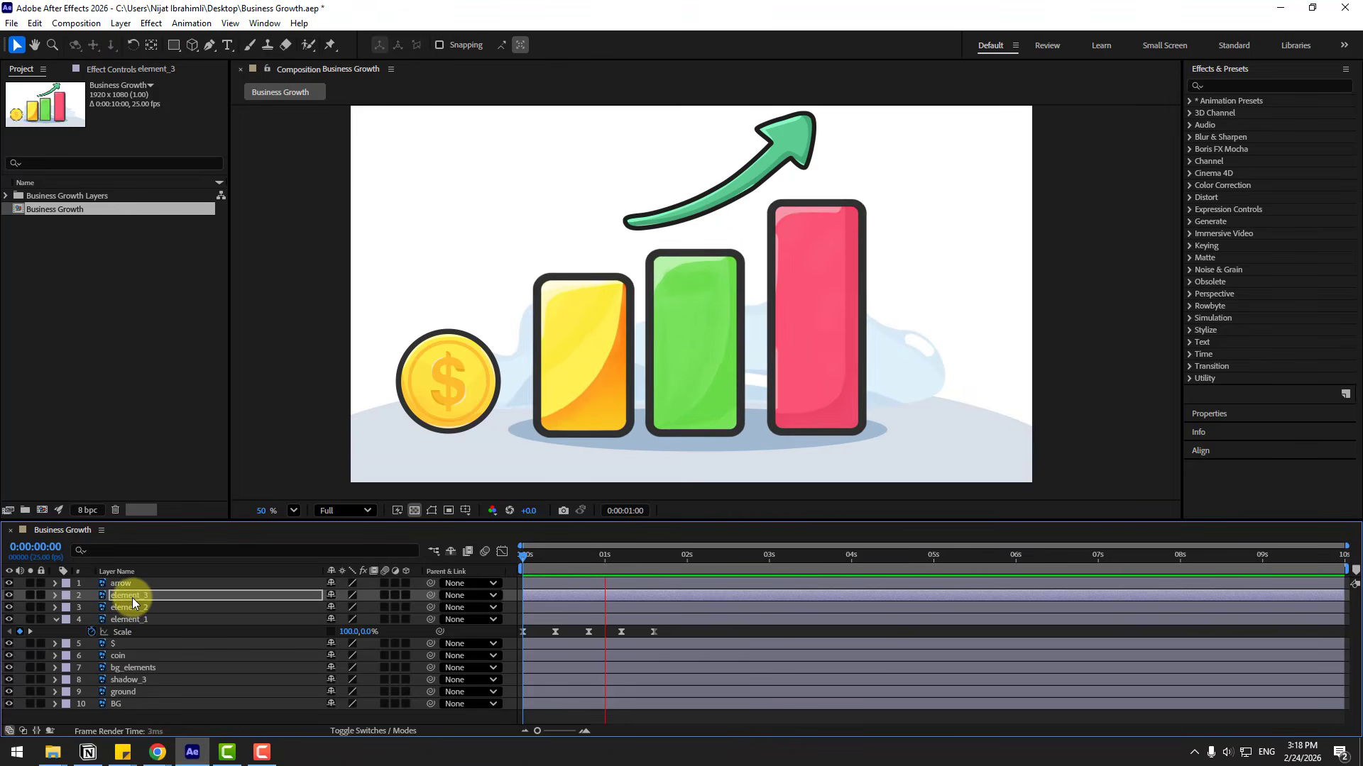
pyautogui.press('space')
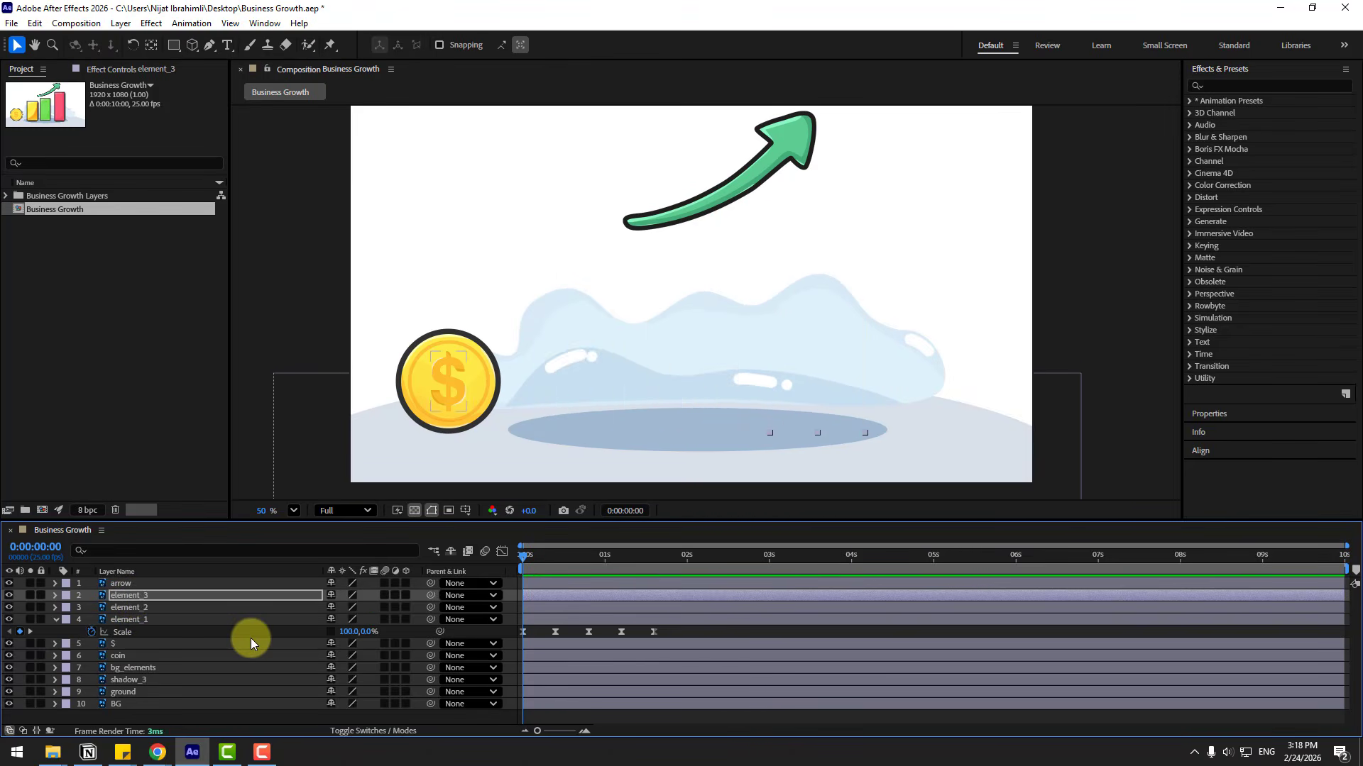
# Stagger the bars by starting the element_2 layer about 3 frames and element_3 about 6 frames in, and preview the animation
pyautogui.click(139, 607)
pyautogui.moveTo(537, 607); pyautogui.dragTo(548, 596)
pyautogui.click(149, 596)
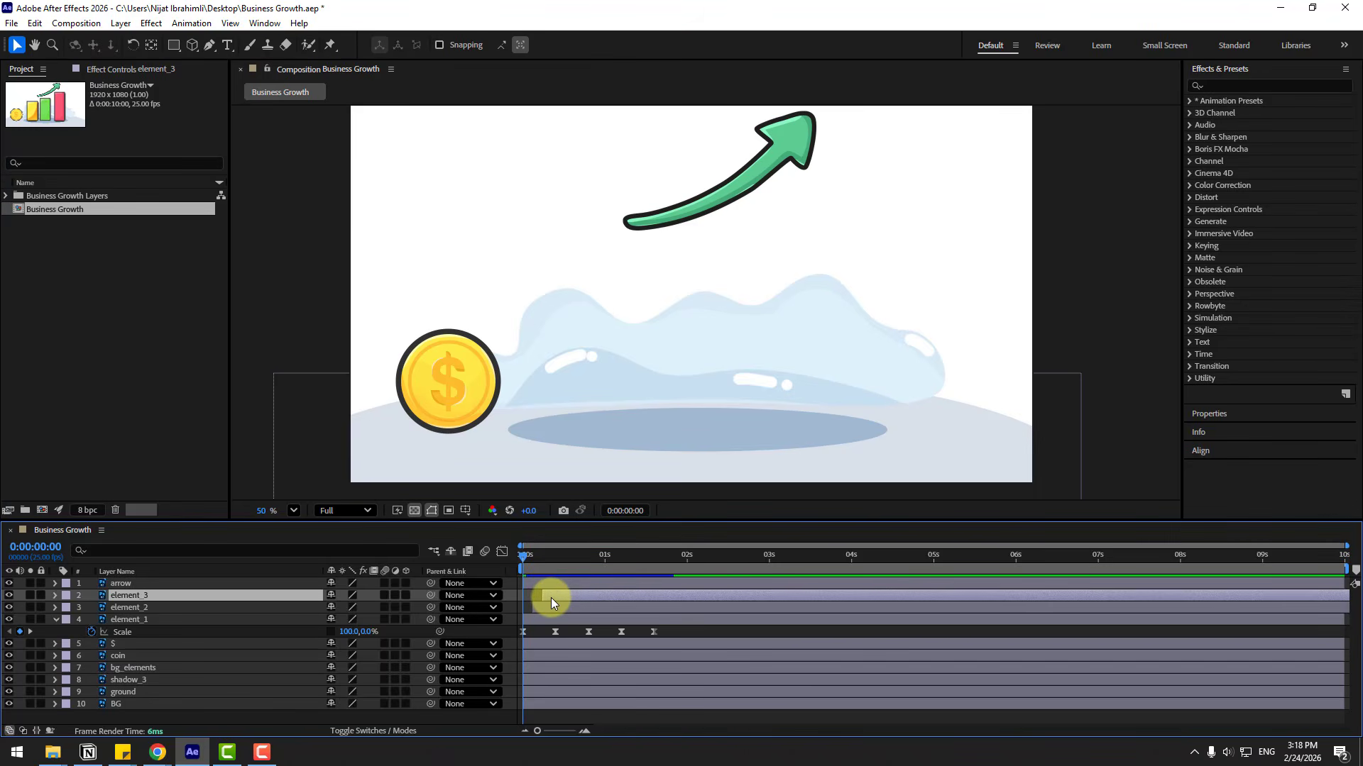
pyautogui.press('space')
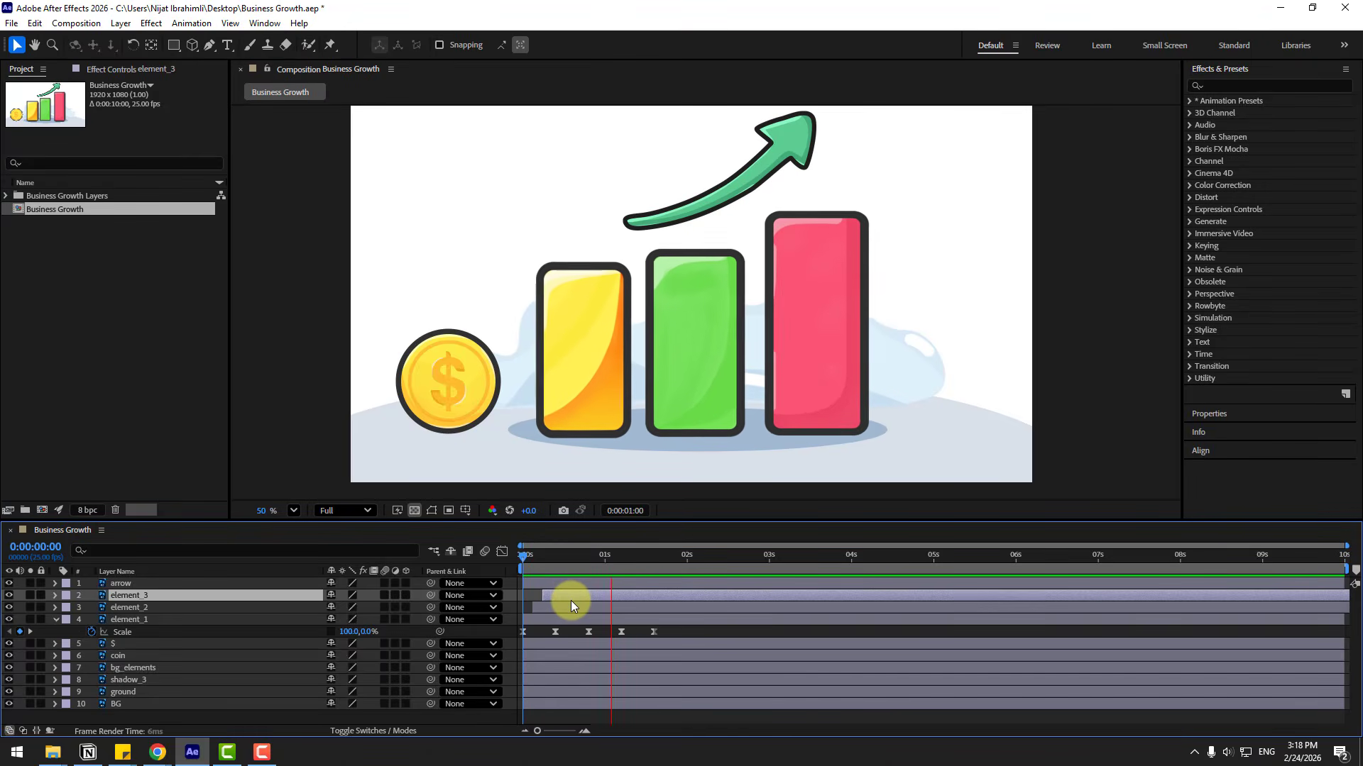
pyautogui.press('space')
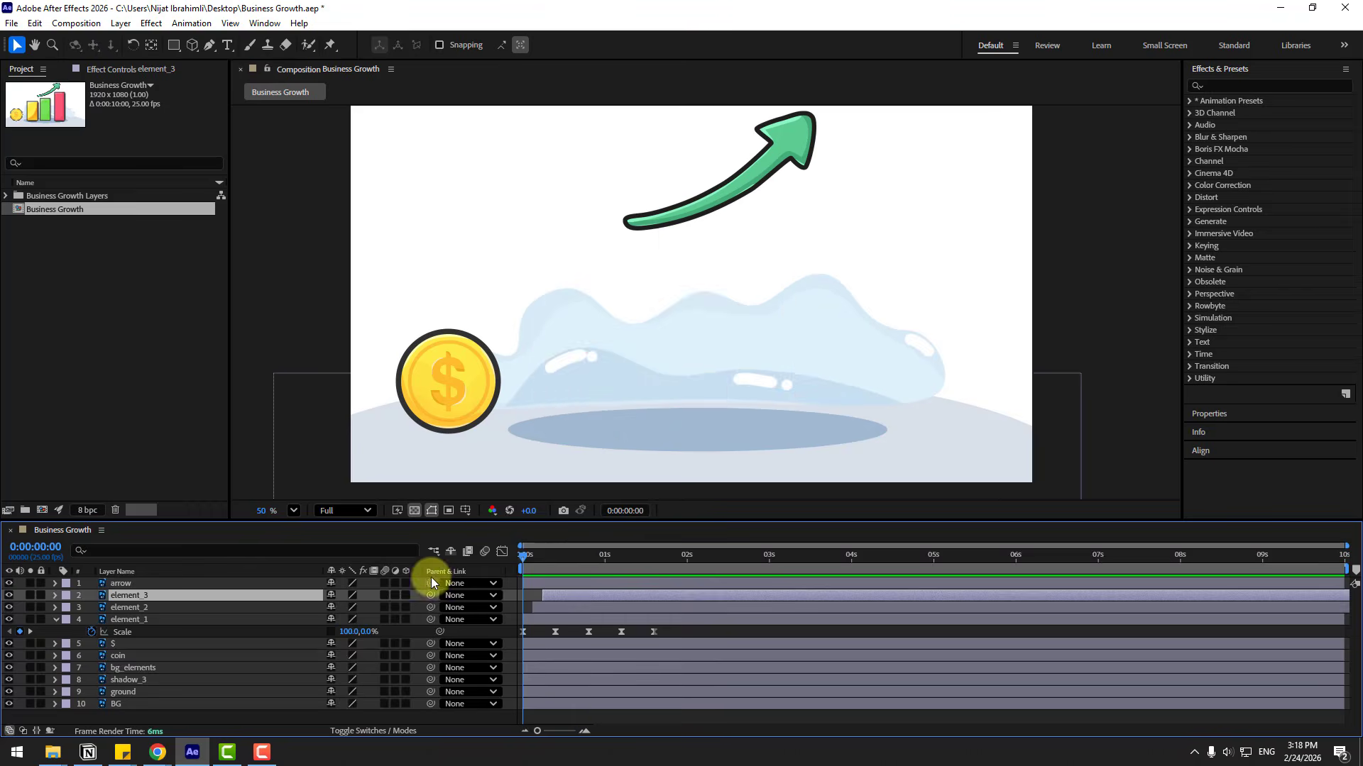
# Collapse element_1's properties and move the $ and coin layers to the top of the layer stack
pyautogui.click(69, 620)
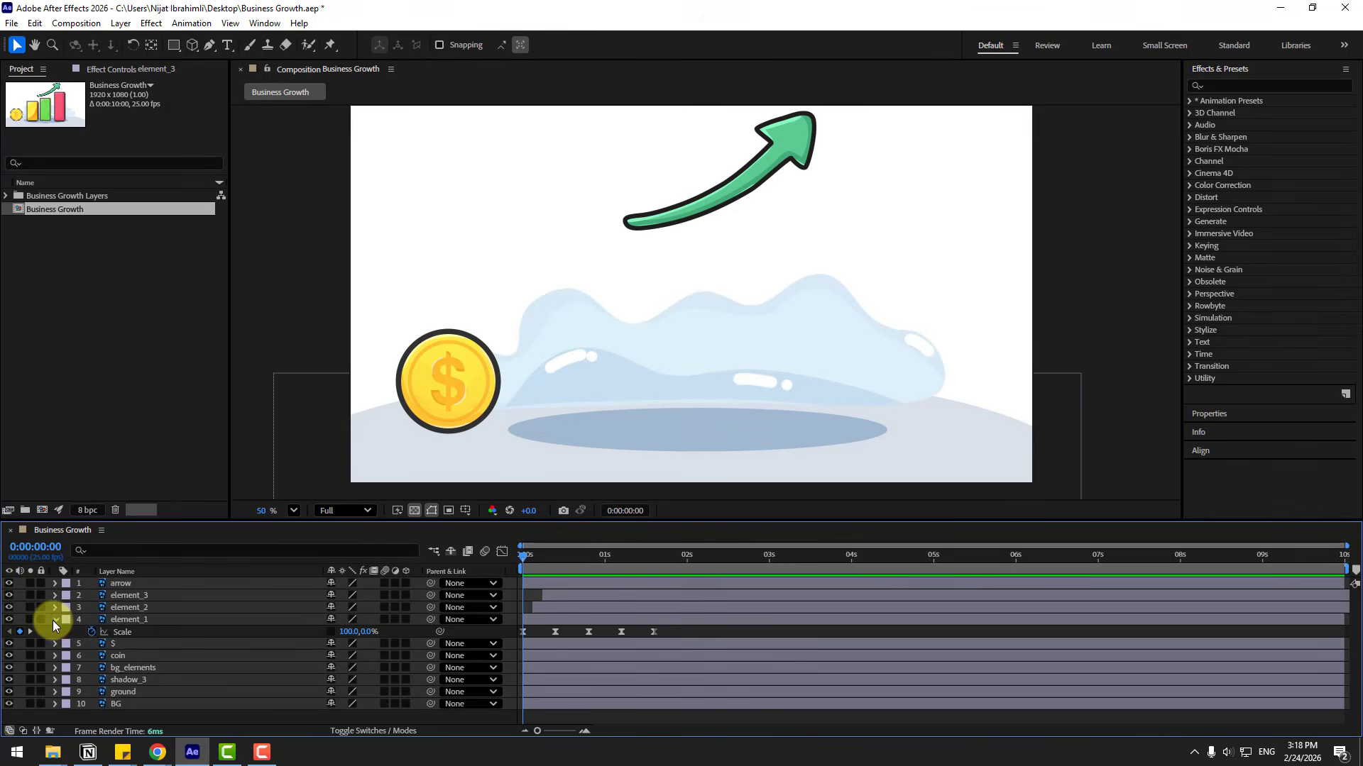
pyautogui.click(53, 620)
pyautogui.click(119, 644)
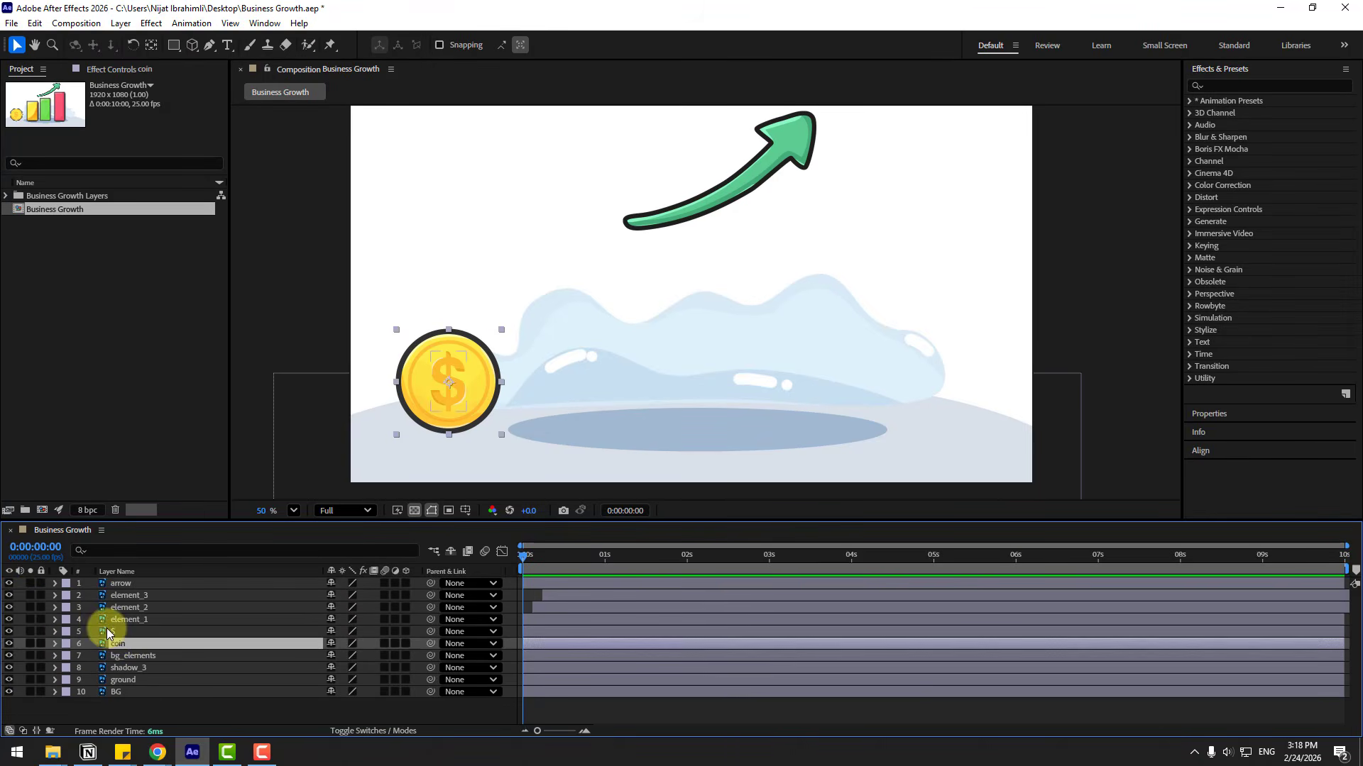
pyautogui.keyDown('shift'); pyautogui.click(137, 633); pyautogui.keyUp('shift')
pyautogui.moveTo(120, 632); pyautogui.dragTo(135, 579)
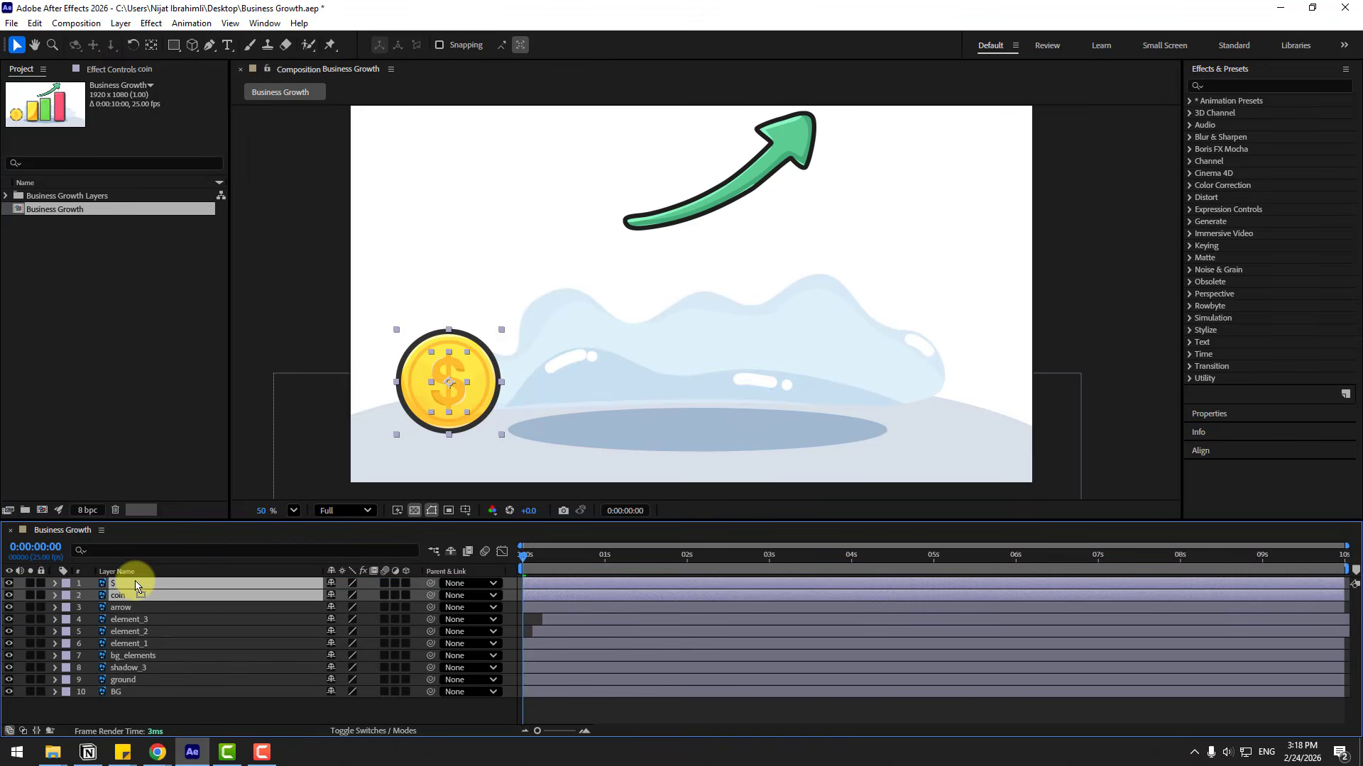
pyautogui.click(165, 619)
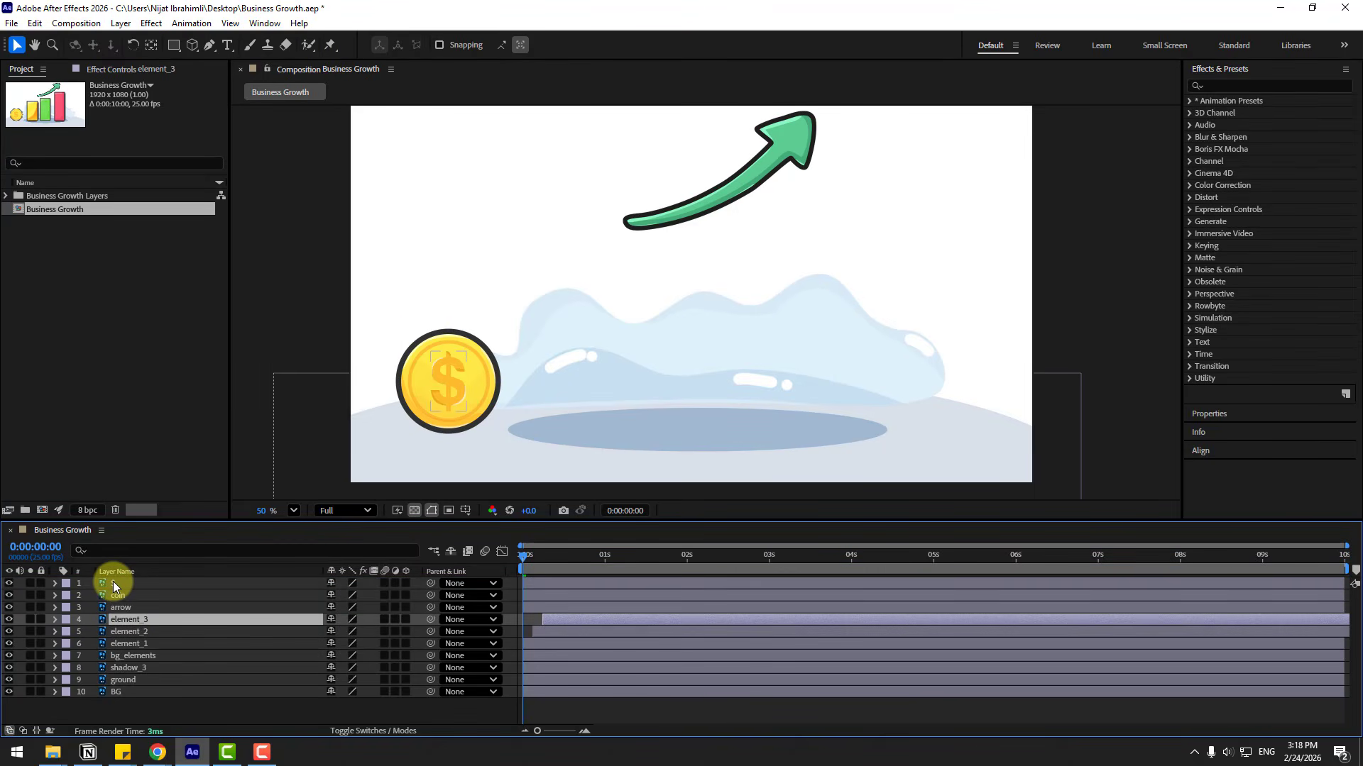
# Parent the $ layer to coin and move the coin to the upper middle of the composition at about 945, 199
pyautogui.click(113, 581)
pyautogui.moveTo(430, 583); pyautogui.dragTo(125, 596)
pyautogui.click(125, 596)
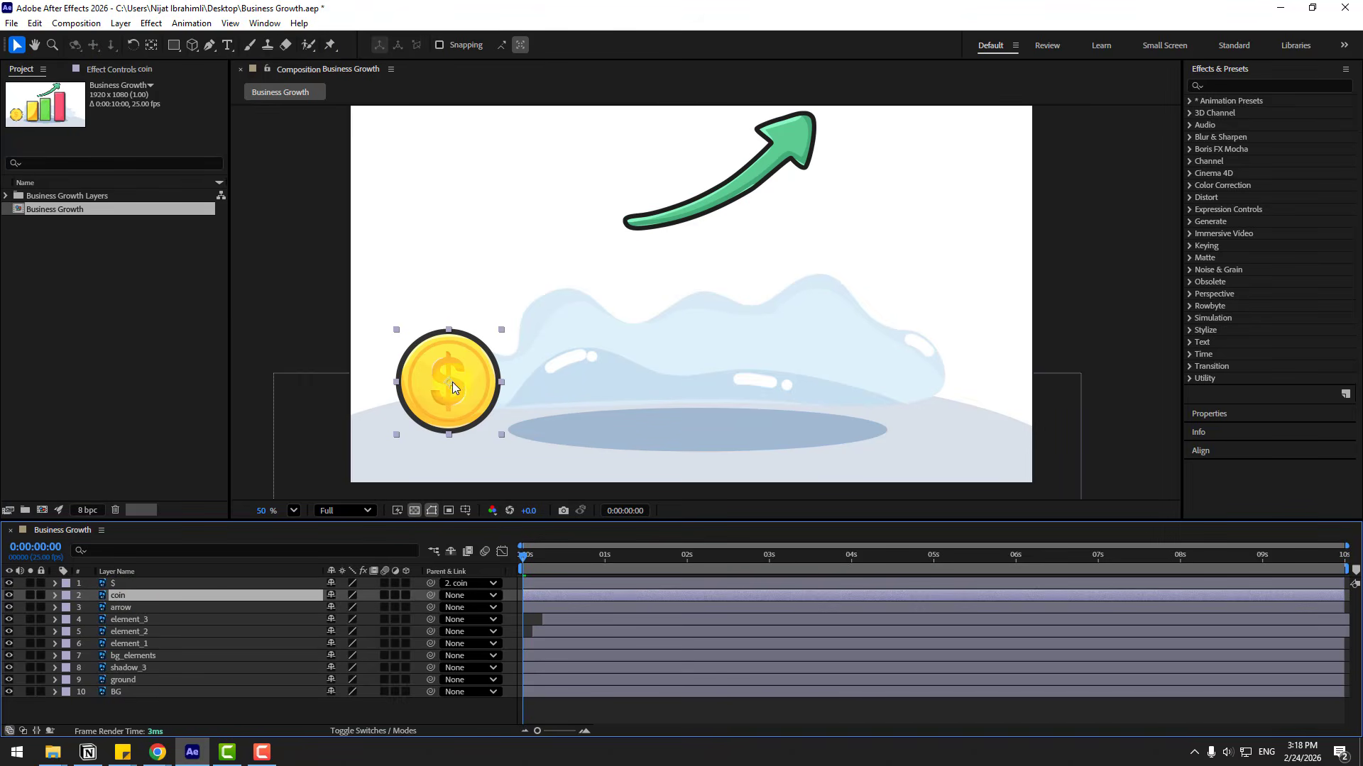
pyautogui.moveTo(453, 382); pyautogui.dragTo(687, 171)
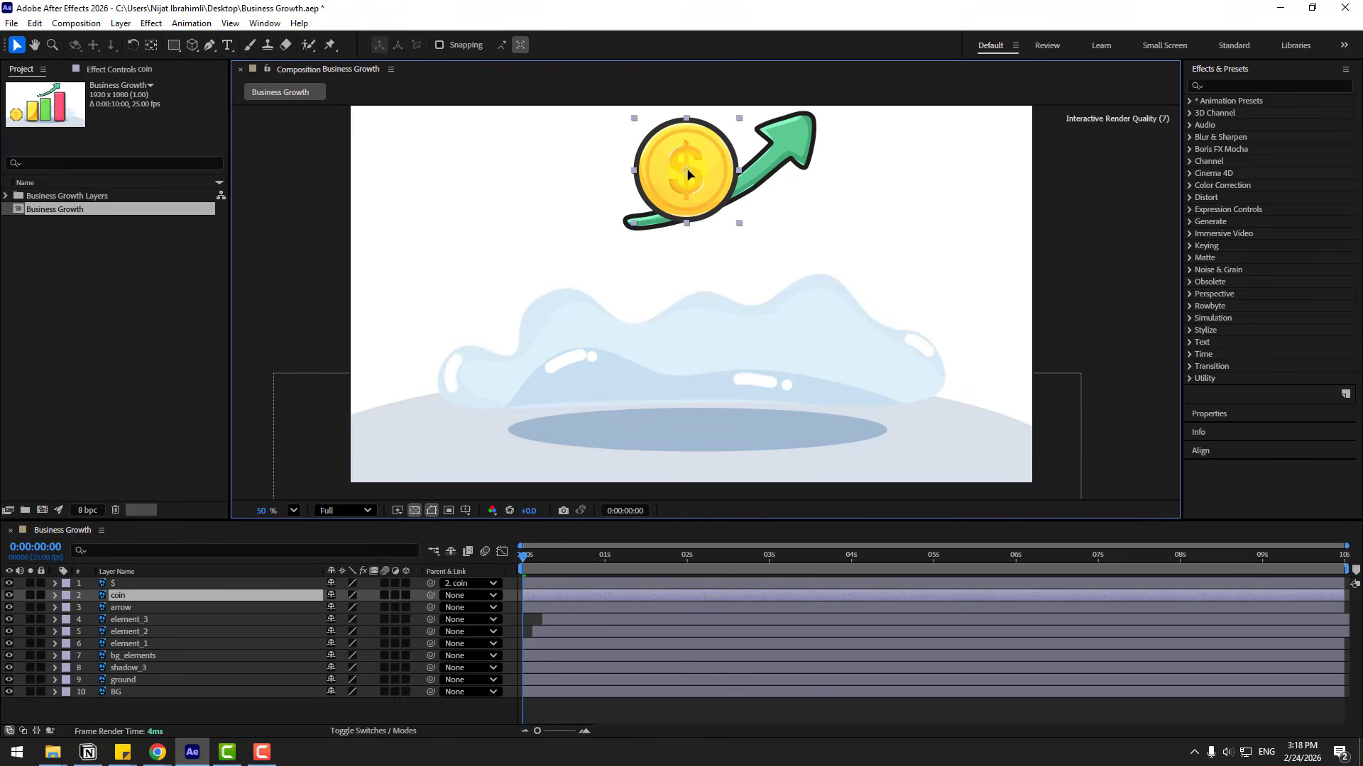
# Set the coin's Scale to 0% and add a Scale keyframe at 0:00:00:00
pyautogui.press('s')
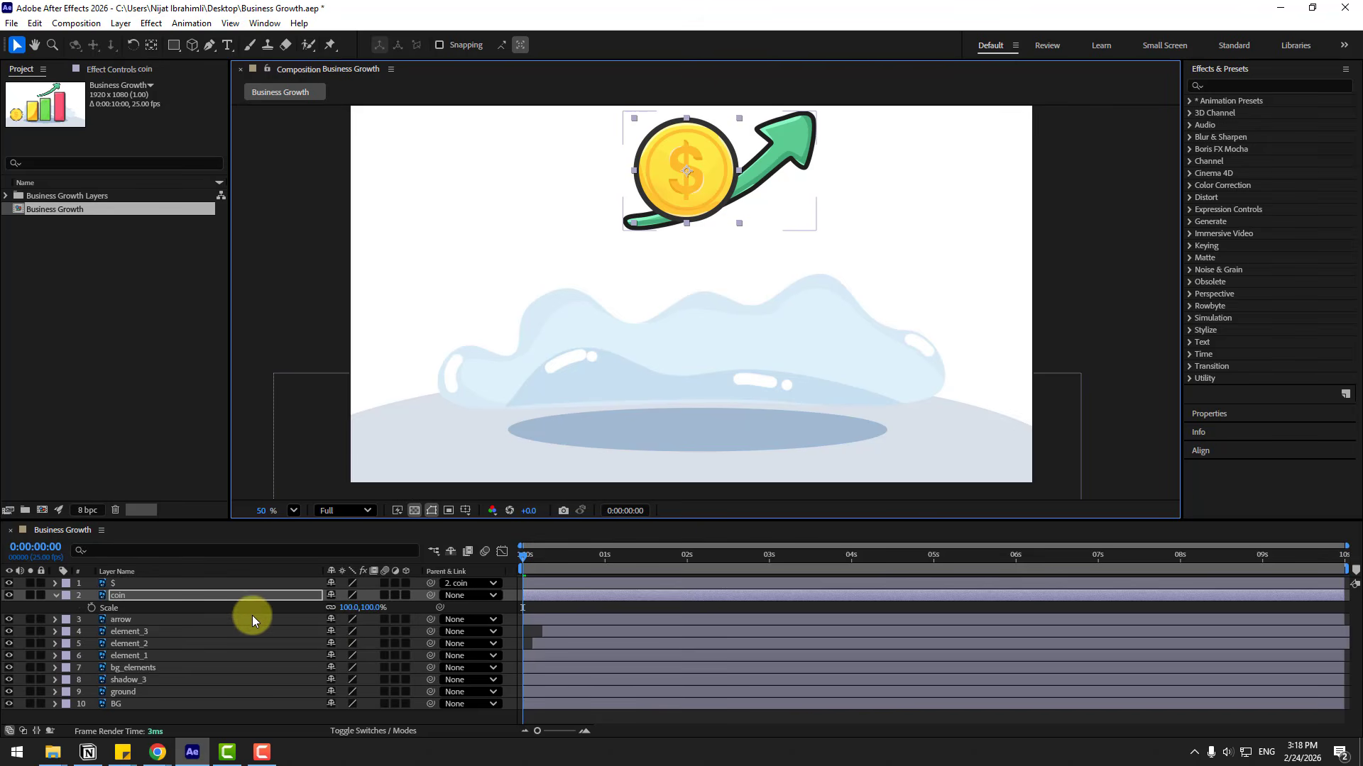
pyautogui.click(343, 608)
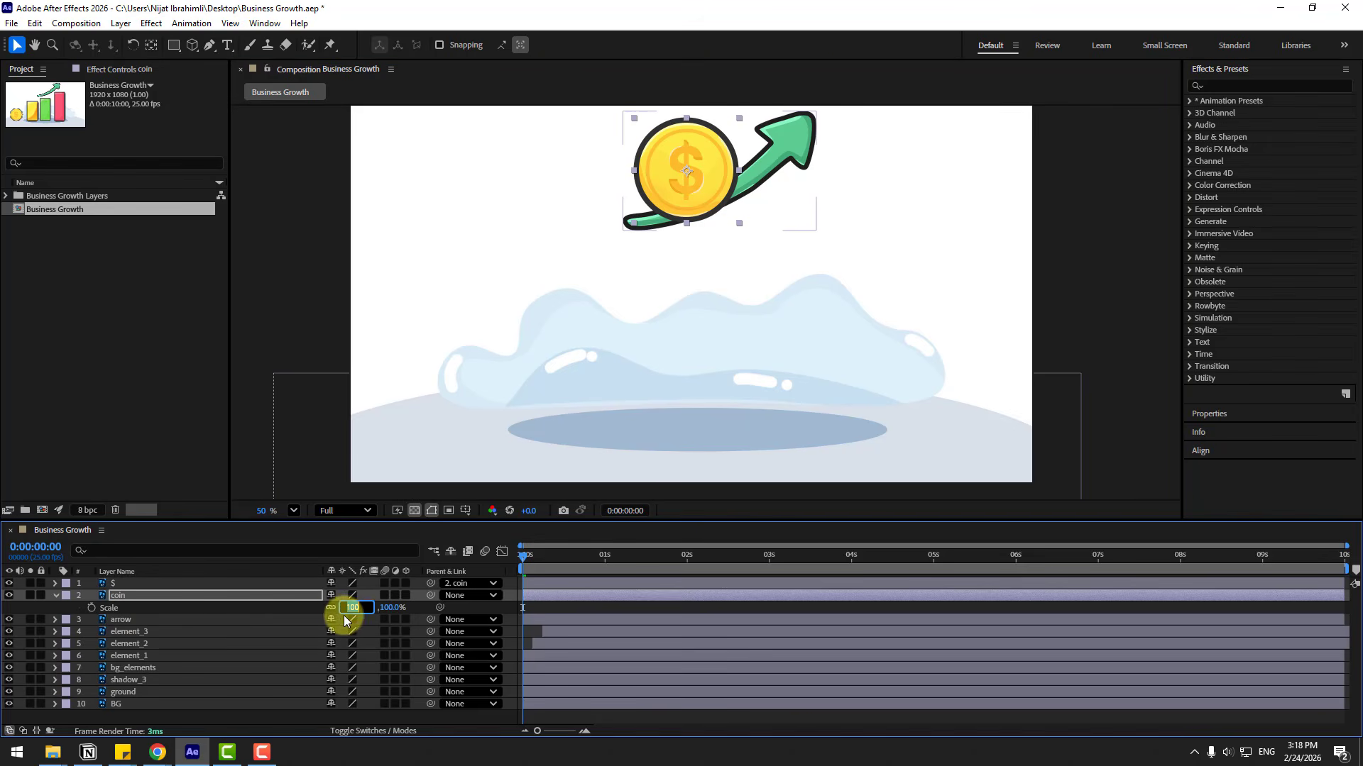
pyautogui.write('0')
pyautogui.press('Return')
pyautogui.click(95, 608)
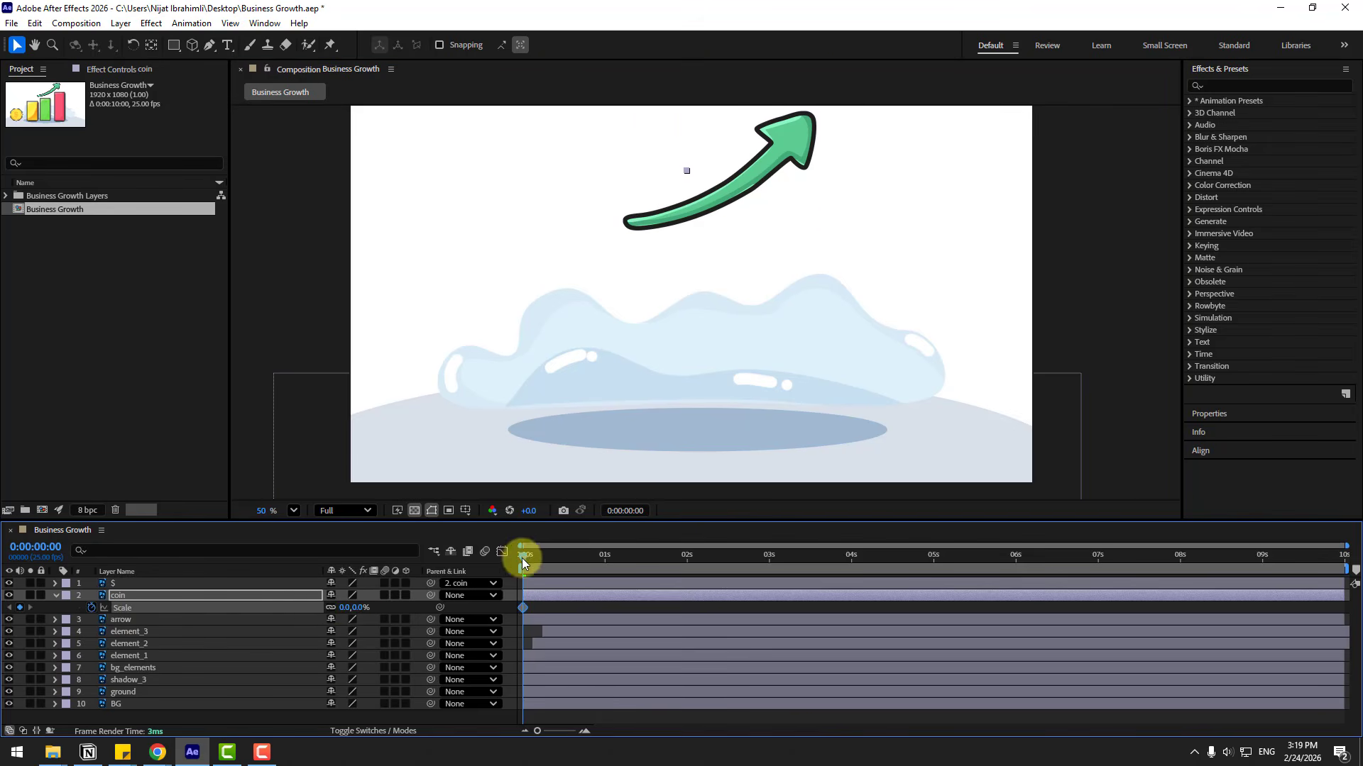
# Add a Scale keyframe of 100% for the coin at 0:00:00:06
pyautogui.moveTo(522, 558); pyautogui.dragTo(544, 560)
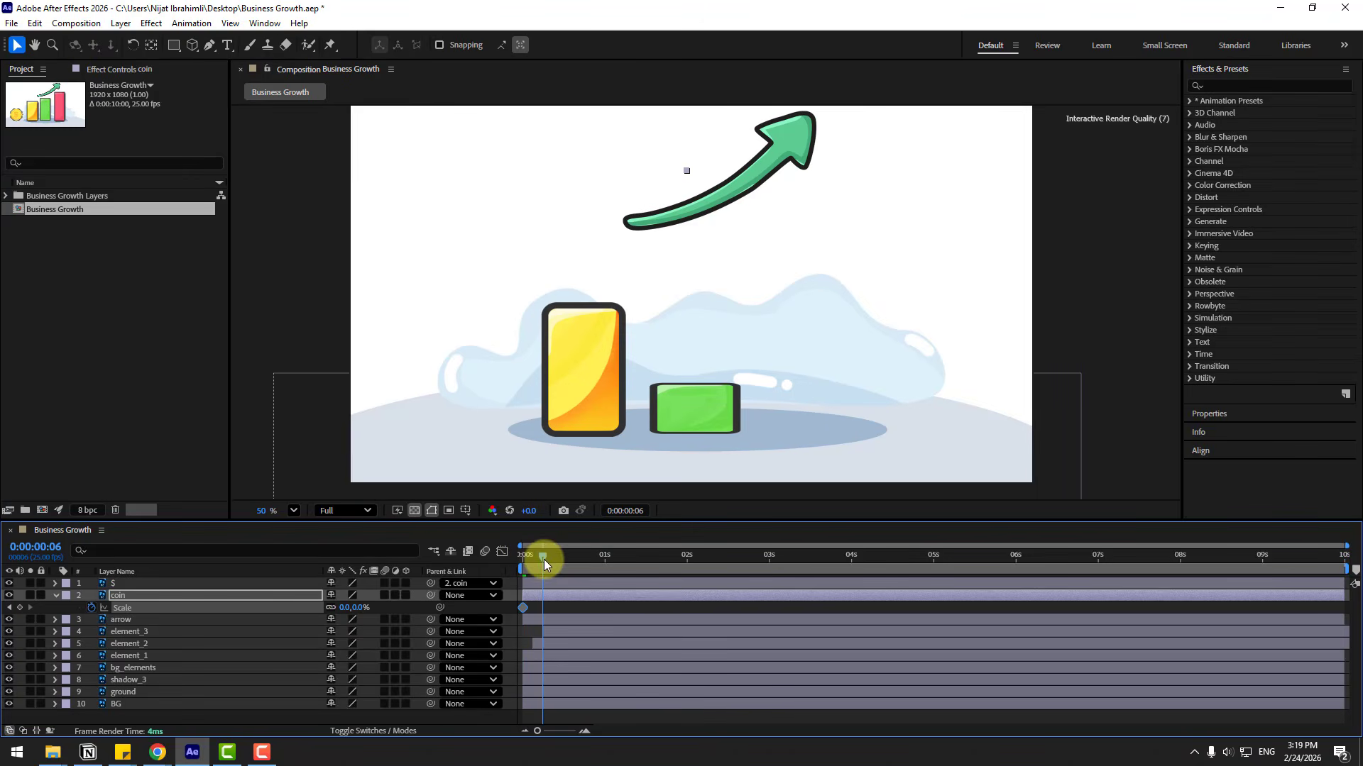
pyautogui.click(344, 608)
pyautogui.write('100')
pyautogui.press('Return')
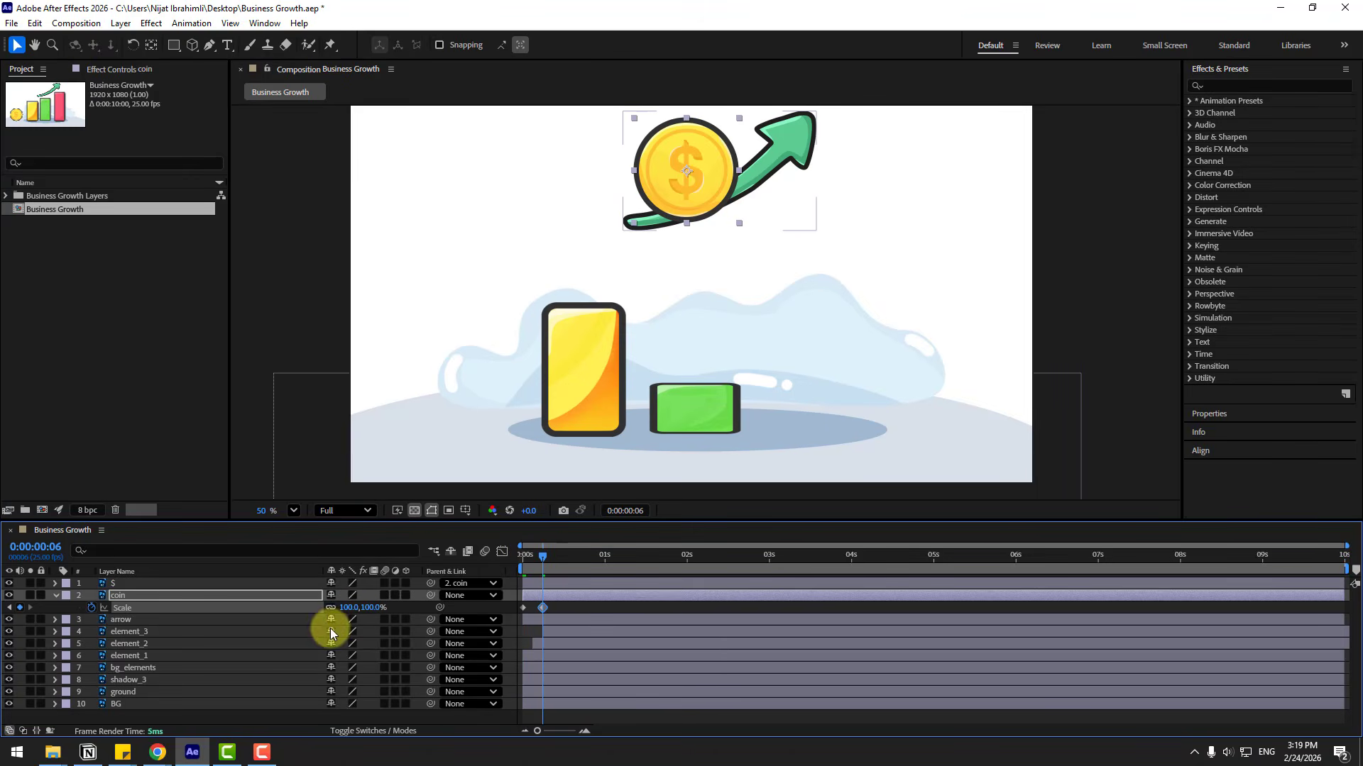
# Solo the $ and coin layers and add a Position keyframe for the coin at 0:00:00:04
pyautogui.keyDown('ctrl'); pyautogui.click(112, 584); pyautogui.keyUp('ctrl')
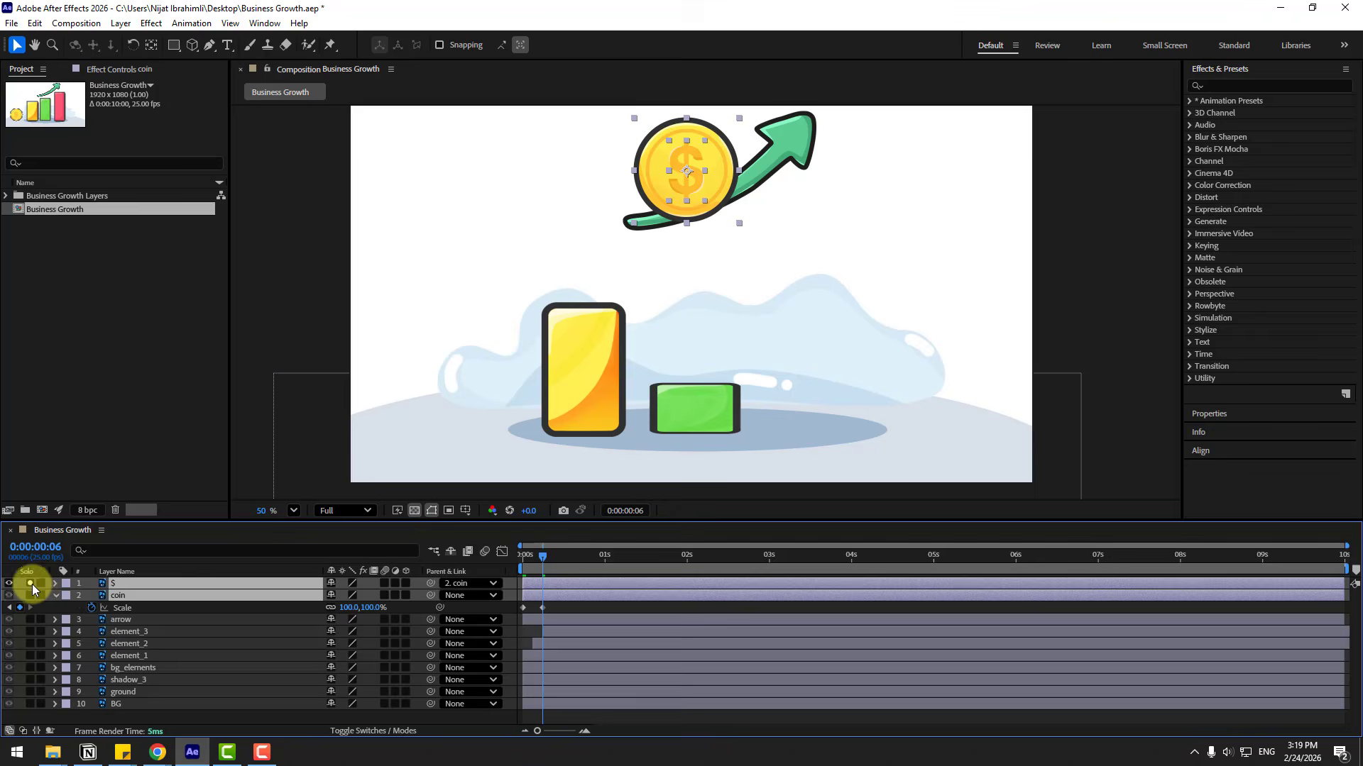
pyautogui.moveTo(32, 585); pyautogui.dragTo(30, 595)
pyautogui.moveTo(539, 556); pyautogui.dragTo(534, 557)
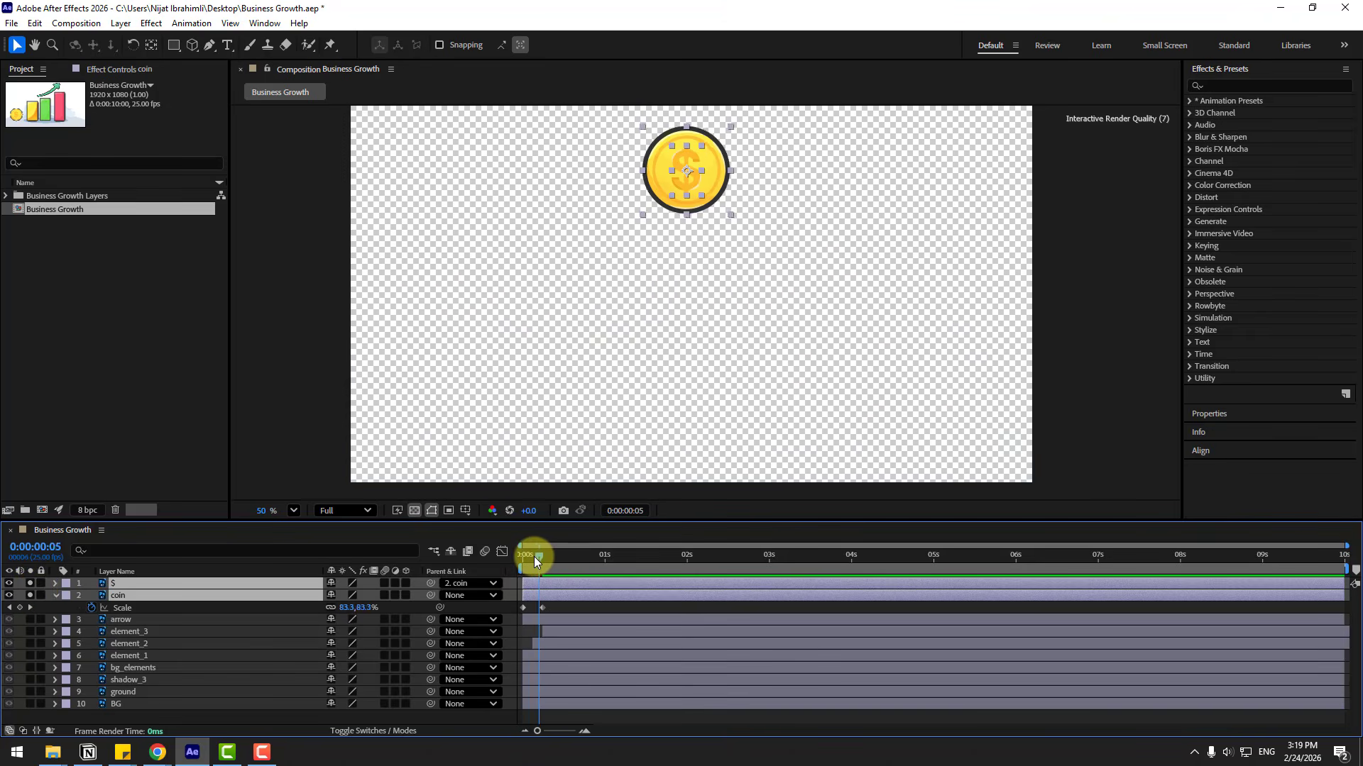
pyautogui.click(574, 607)
pyautogui.click(122, 597)
pyautogui.press('p')
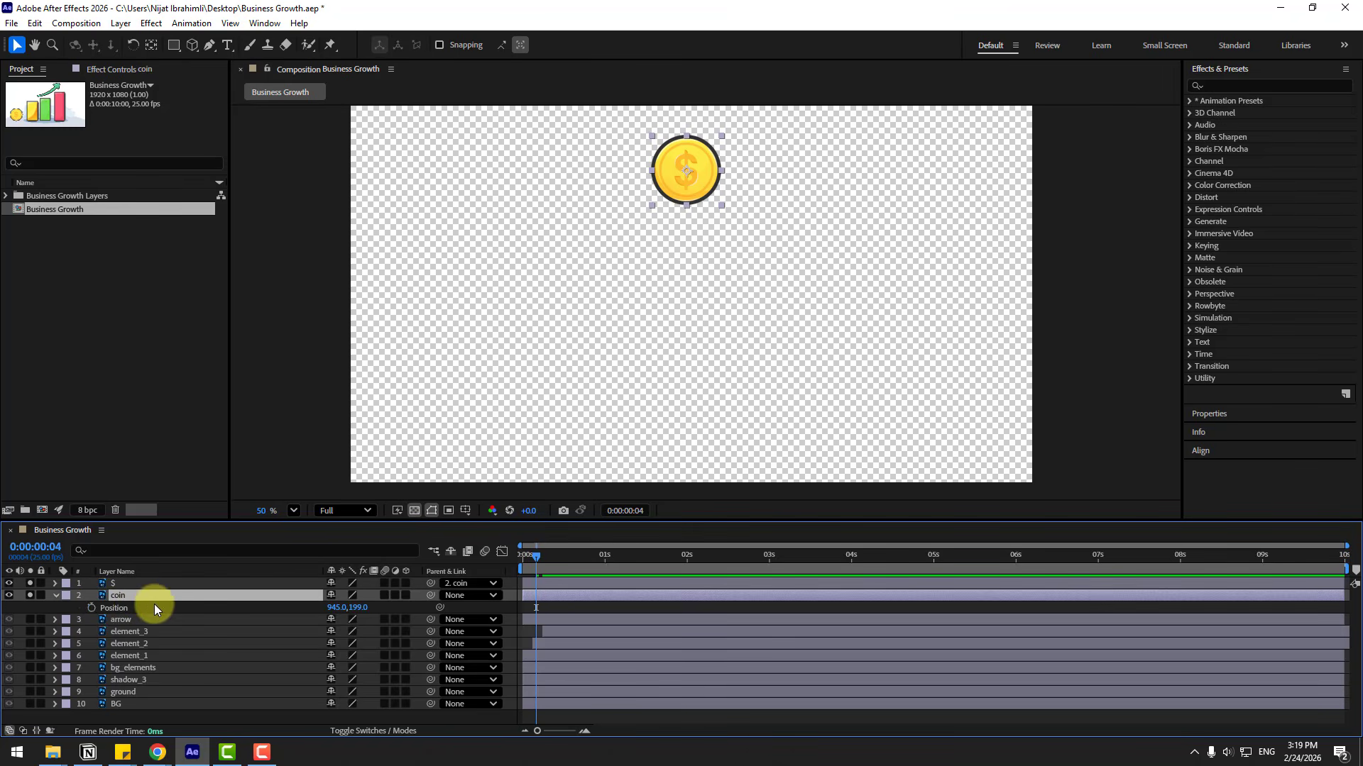
pyautogui.click(92, 607)
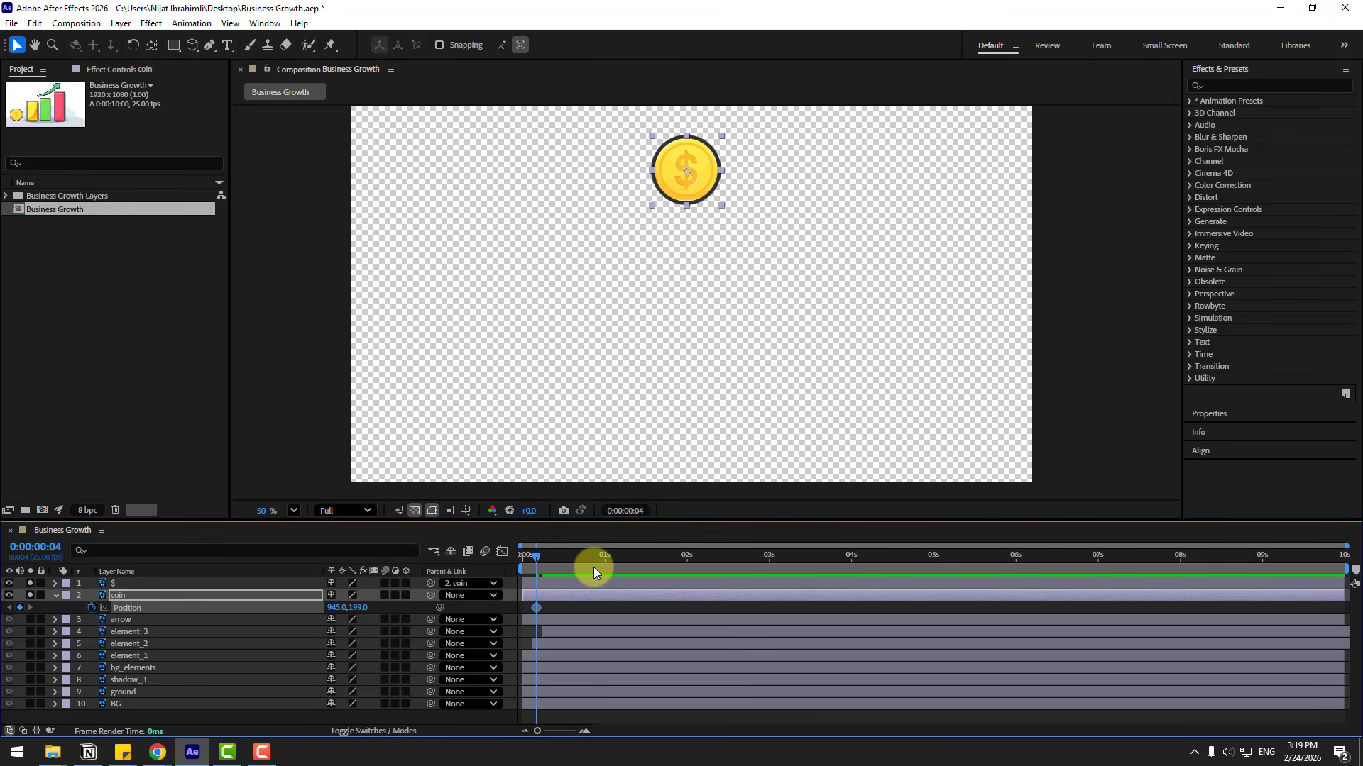
# Add a coin Position keyframe of 945, 822 at 0:00:00:14, checking its landing height against the unsoloed artwork before soloing both layers again
pyautogui.hotkey('shift', 'pagedown')
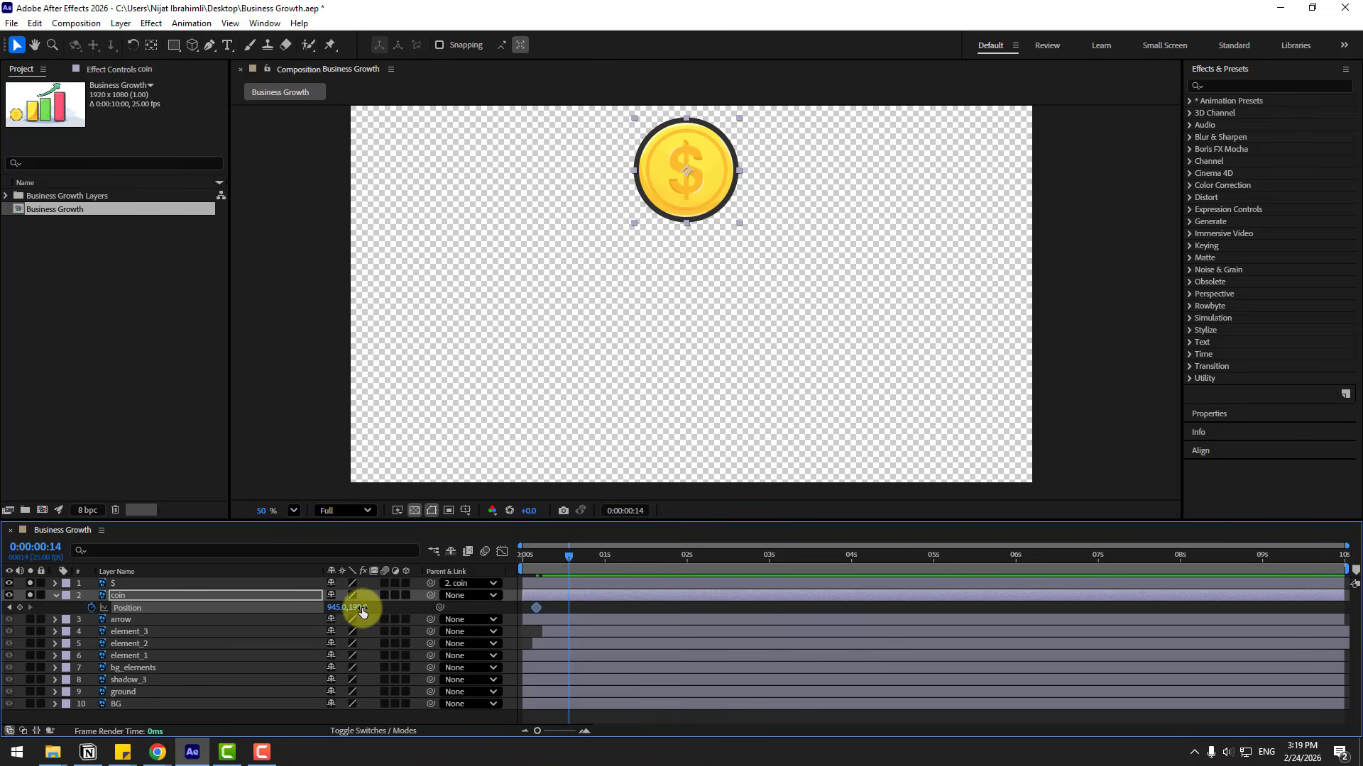
pyautogui.moveTo(362, 607); pyautogui.dragTo(815, 605)
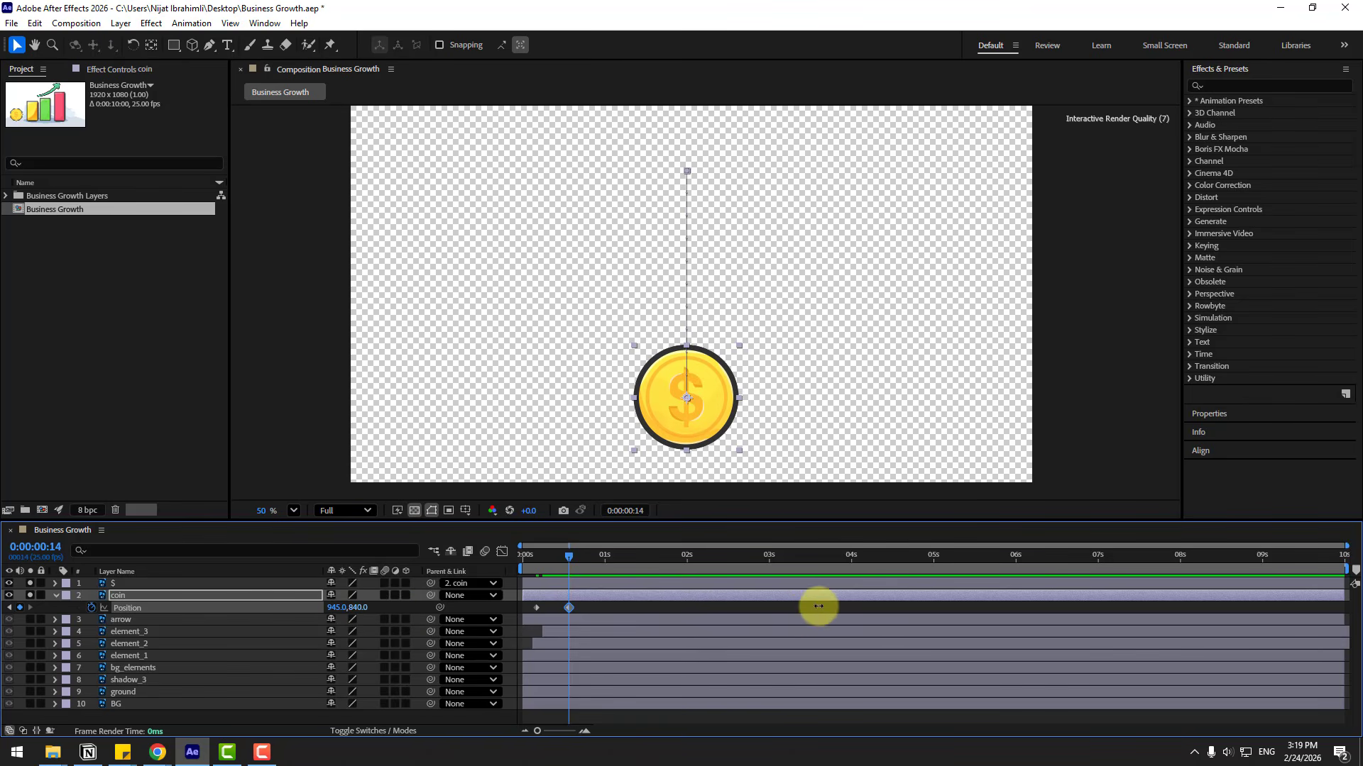
pyautogui.click(31, 594)
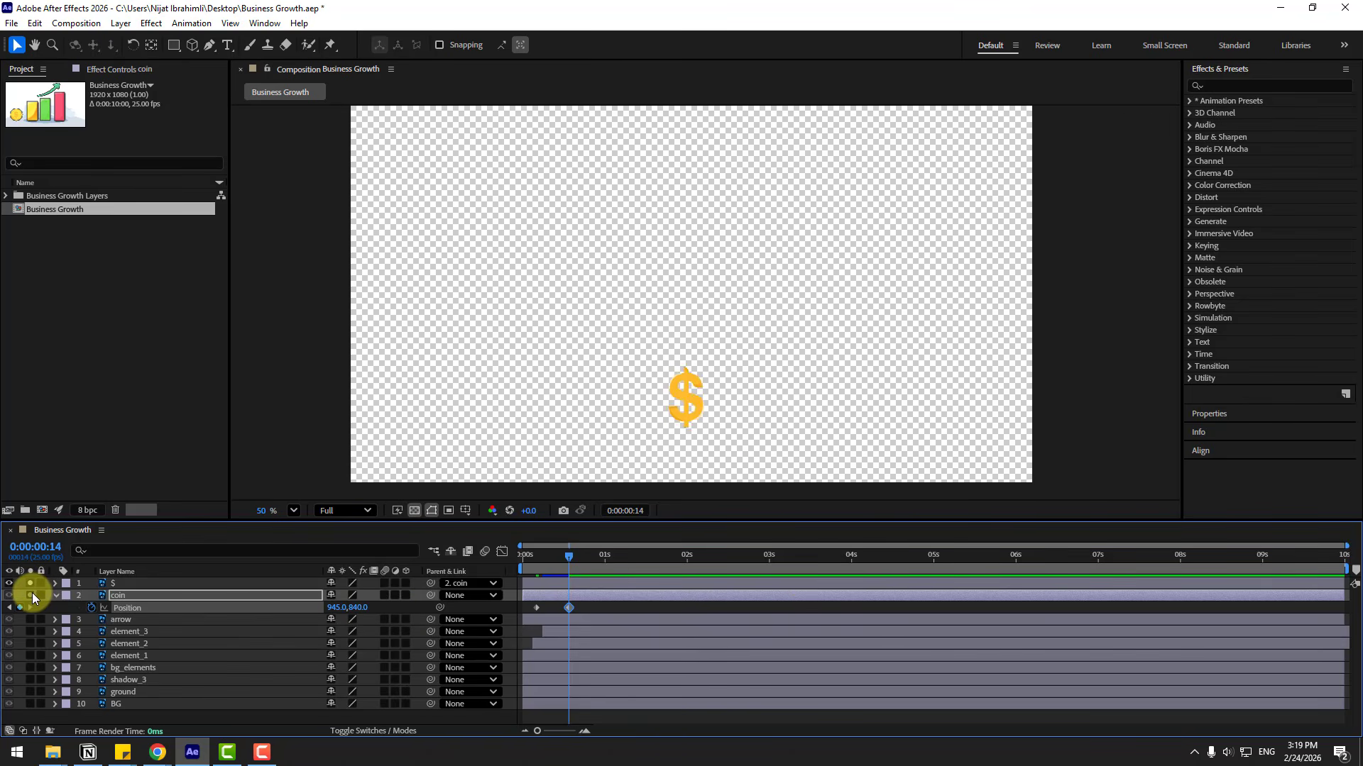
pyautogui.click(31, 584)
pyautogui.moveTo(557, 560); pyautogui.dragTo(568, 564)
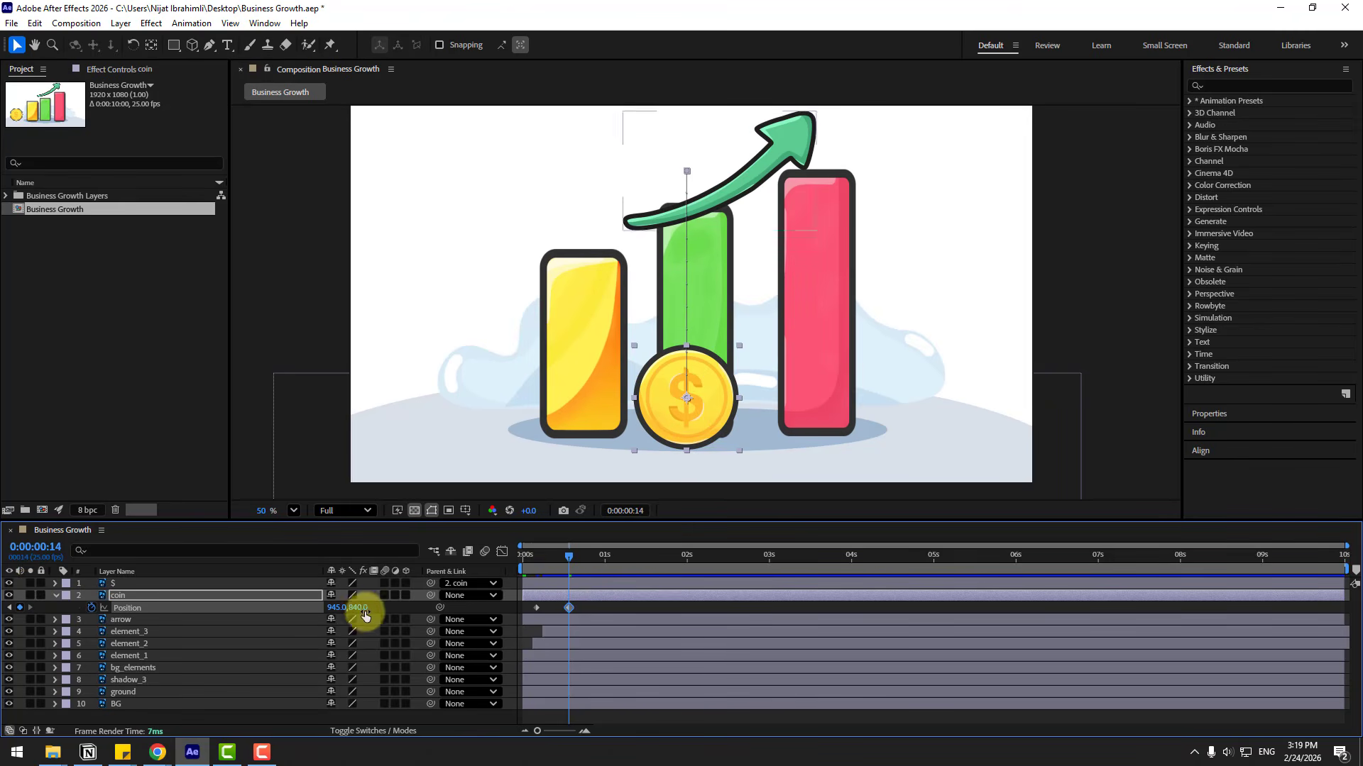
pyautogui.moveTo(365, 608)
pyautogui.mouseDown()
pyautogui.moveTo(317, 607)
pyautogui.moveTo(353, 605)
pyautogui.mouseUp()
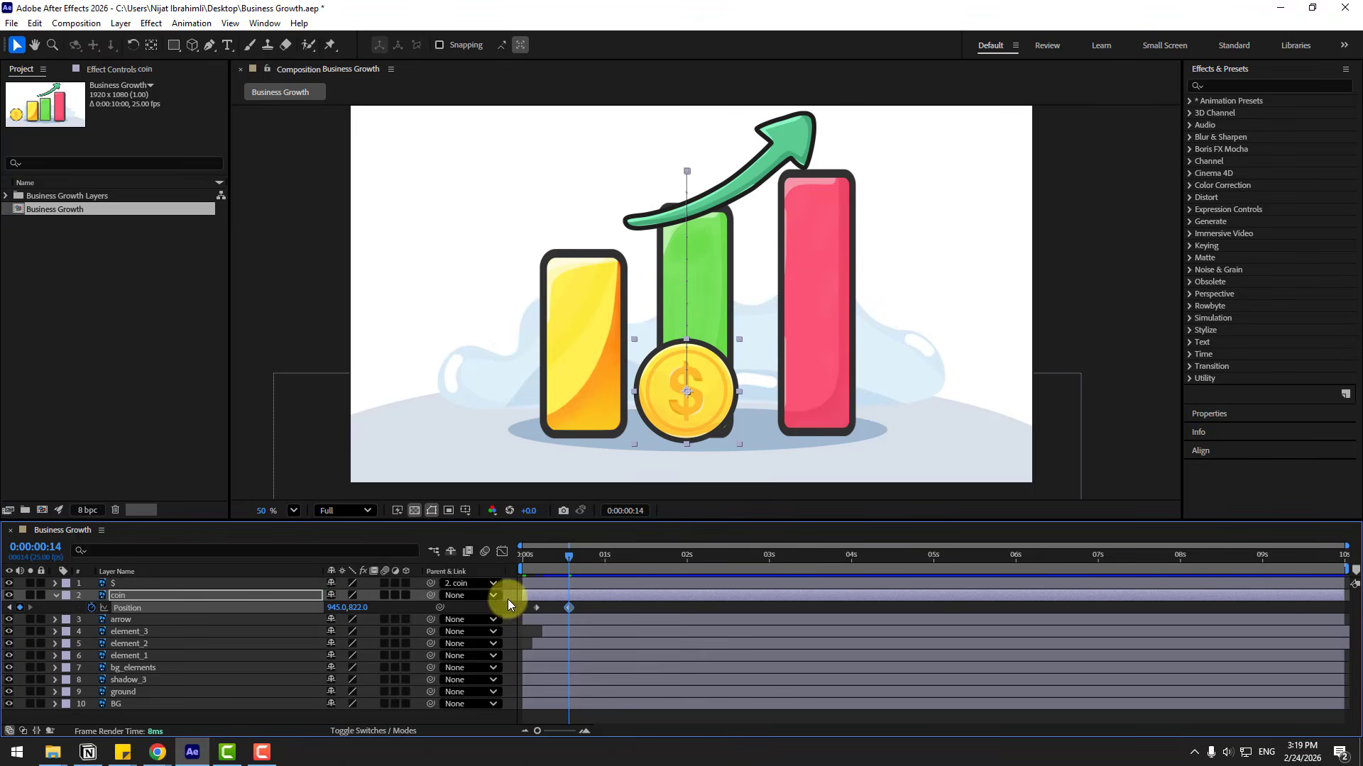
pyautogui.click(31, 595)
pyautogui.click(31, 584)
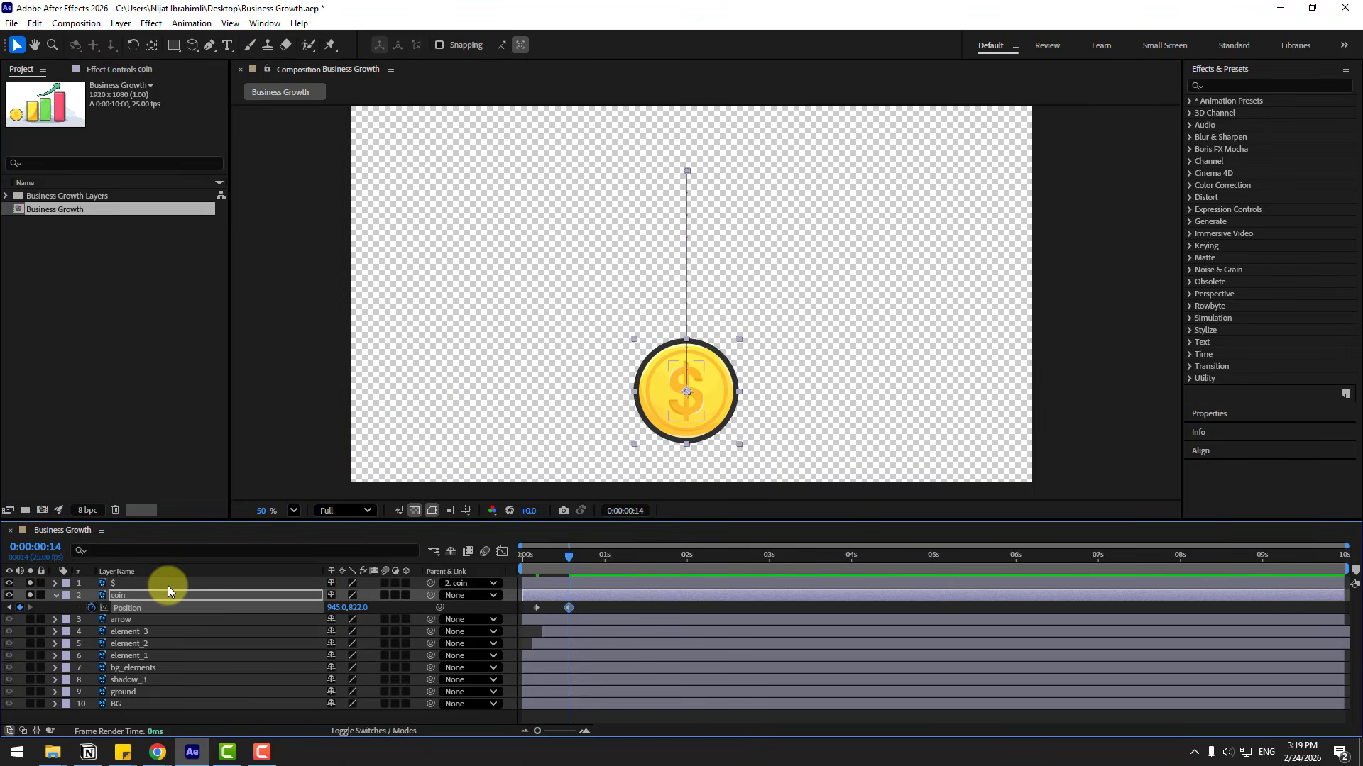
# Add a Position keyframe of 945, 804 for the coin at 0:00:00:17
pyautogui.click(595, 604)
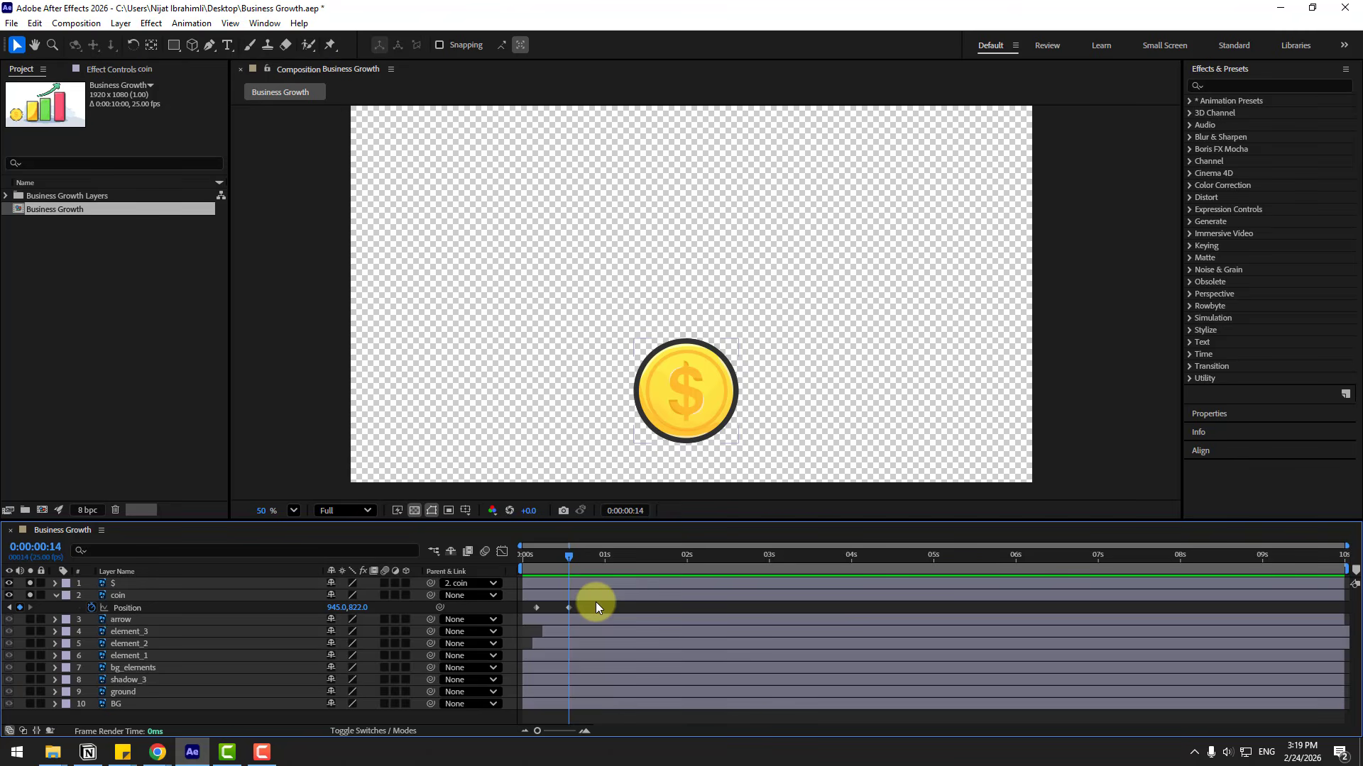
pyautogui.press('pagedown')
pyautogui.press('pagedown')
pyautogui.press('pagedown')
pyautogui.moveTo(360, 608); pyautogui.dragTo(348, 607)
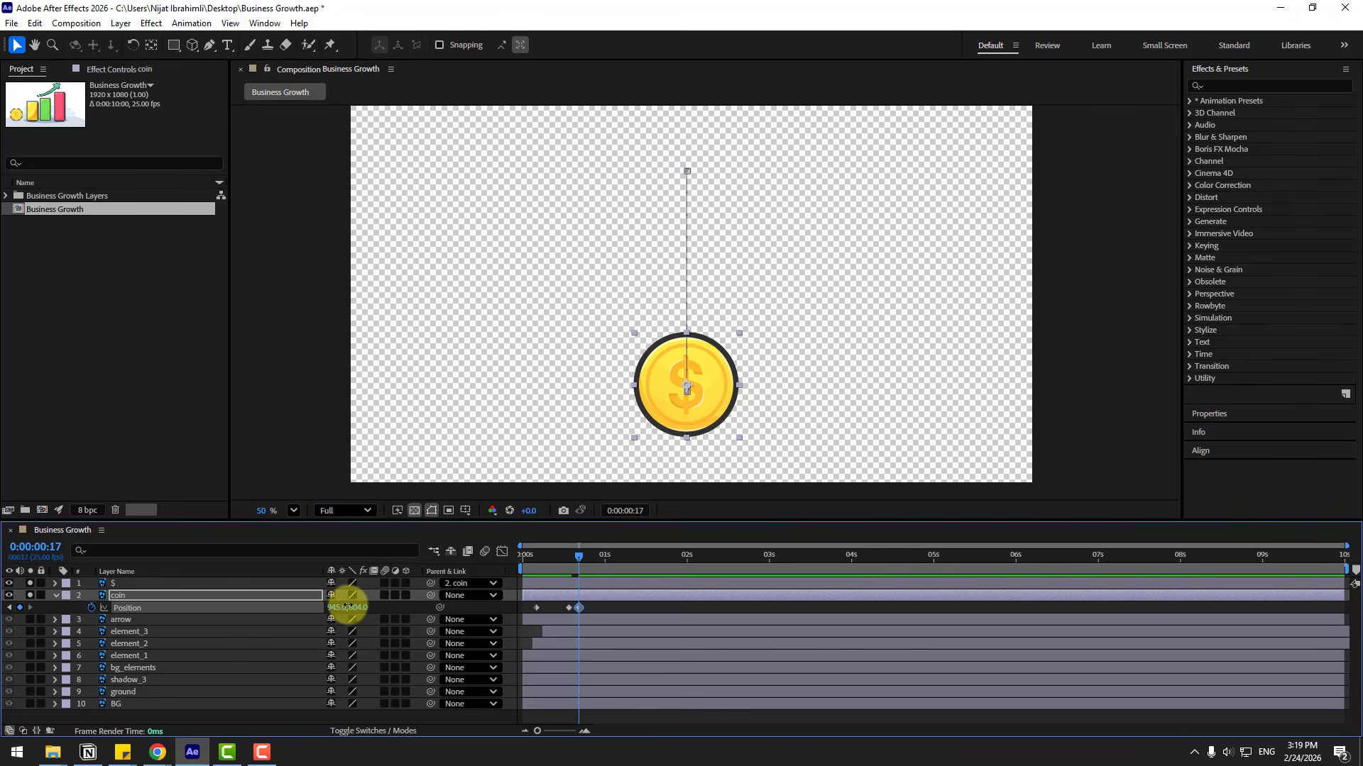
# Copy the coin's Position keyframe from 0:00:00:14 to 0:00:00:20
pyautogui.press('pagedown')
pyautogui.press('pagedown')
pyautogui.press('pagedown')
pyautogui.click(567, 607)
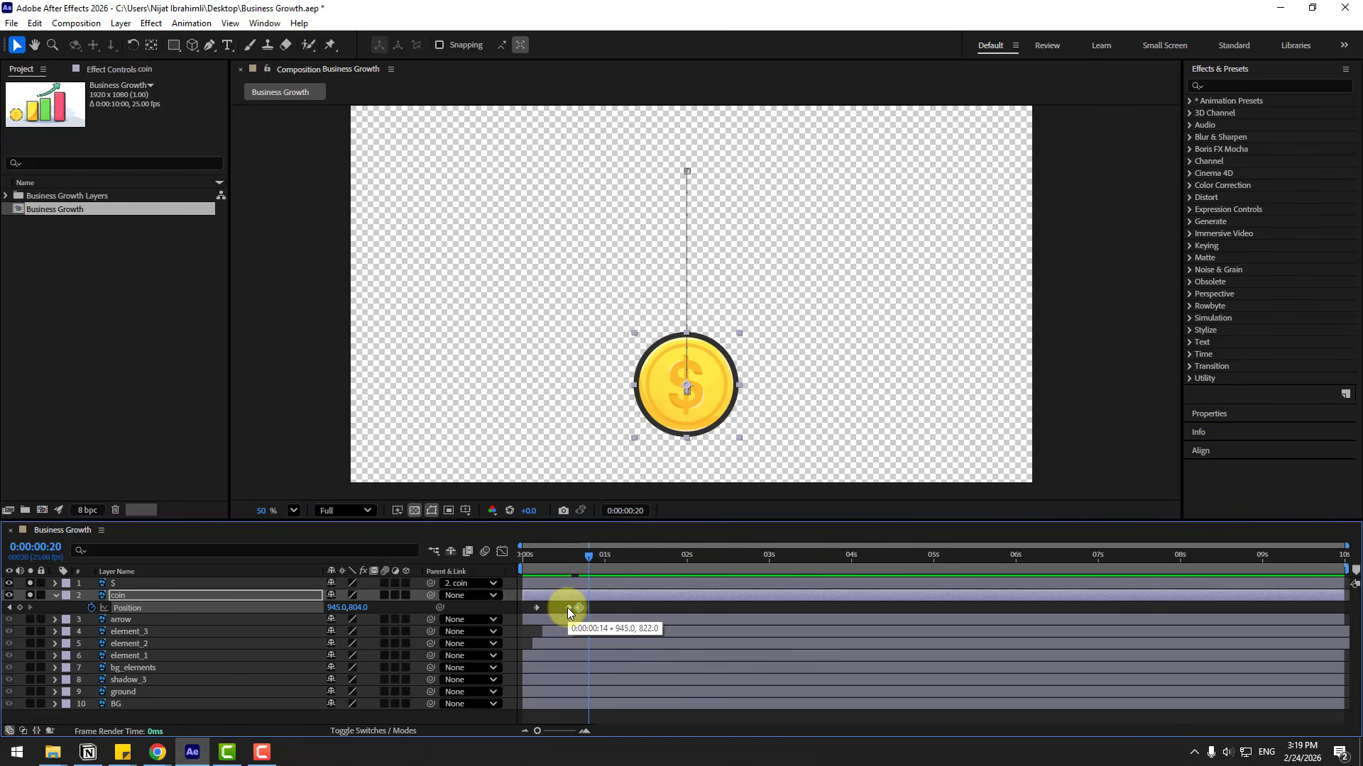
pyautogui.hotkey('ctrl', 'v')
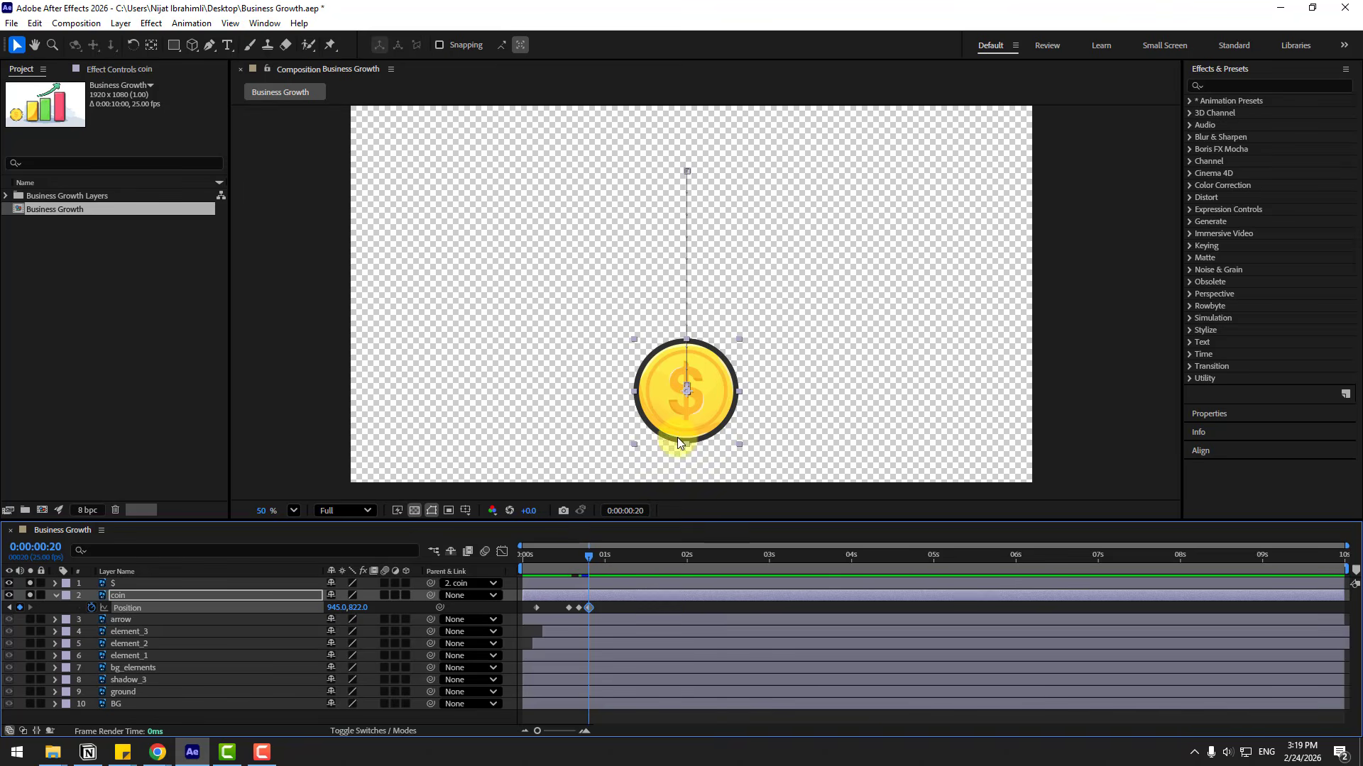
# Apply Easy Ease to all of the coin's Position keyframes and preview the coin's drop
pyautogui.scroll(3, 632, 421)
pyautogui.moveTo(926, 410); pyautogui.dragTo(782, 340)
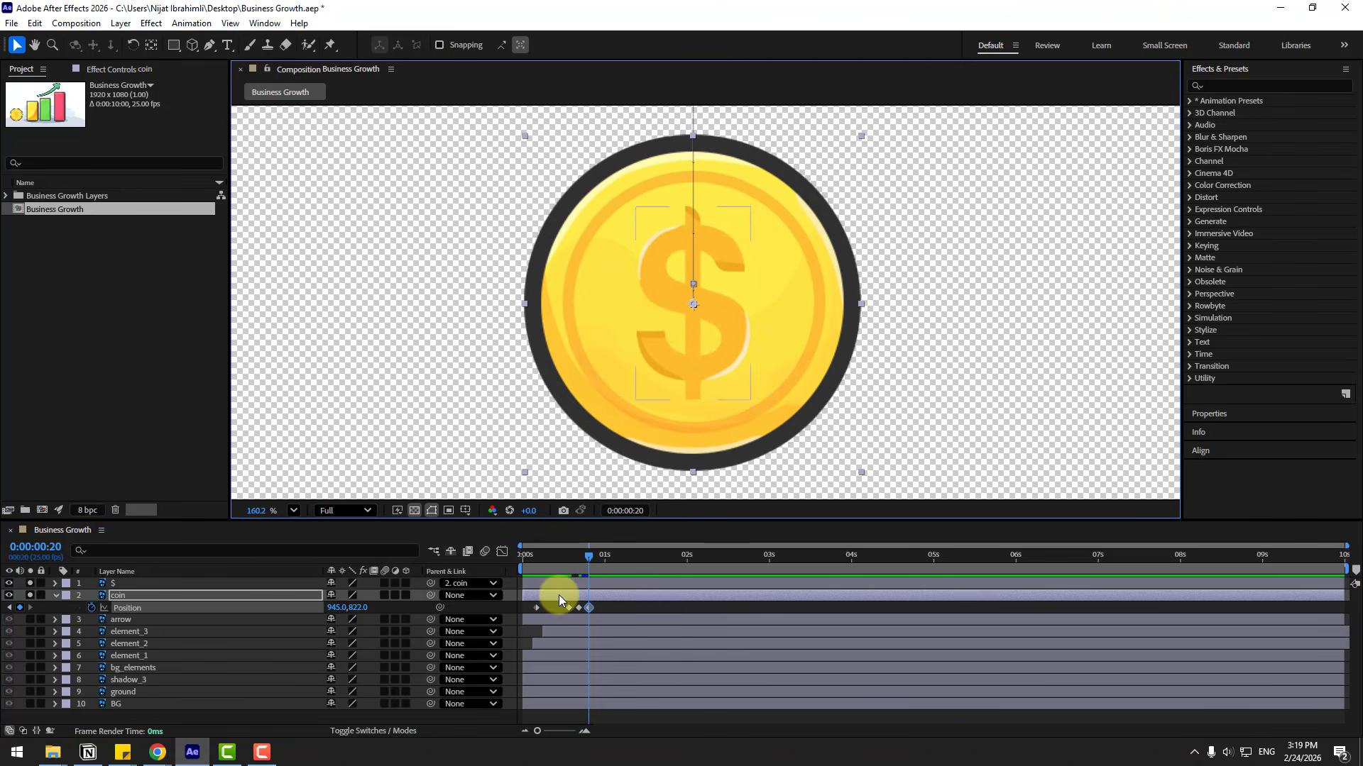
pyautogui.moveTo(588, 558)
pyautogui.mouseDown()
pyautogui.moveTo(519, 555)
pyautogui.moveTo(598, 558)
pyautogui.mouseUp()
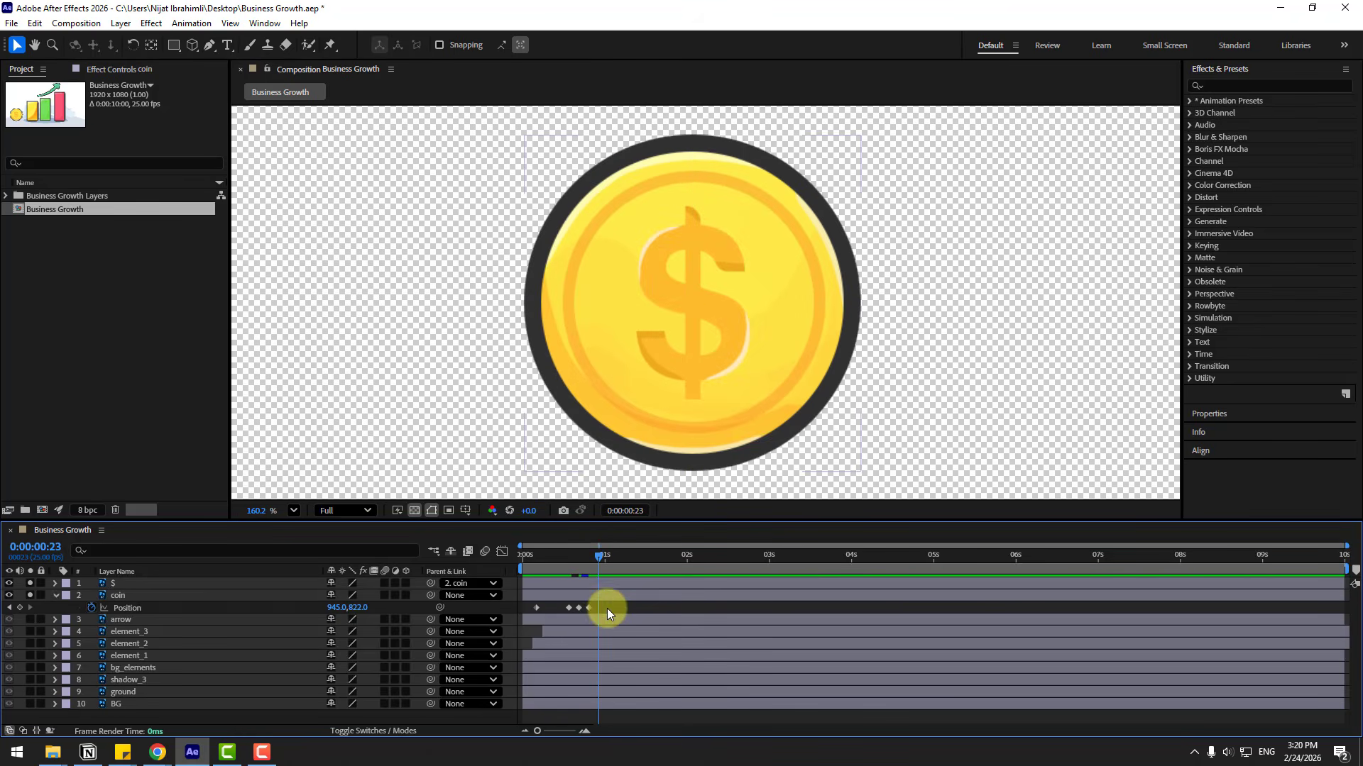
pyautogui.moveTo(607, 607); pyautogui.dragTo(535, 608)
pyautogui.rightClick(535, 607)
pyautogui.moveTo(639, 596)
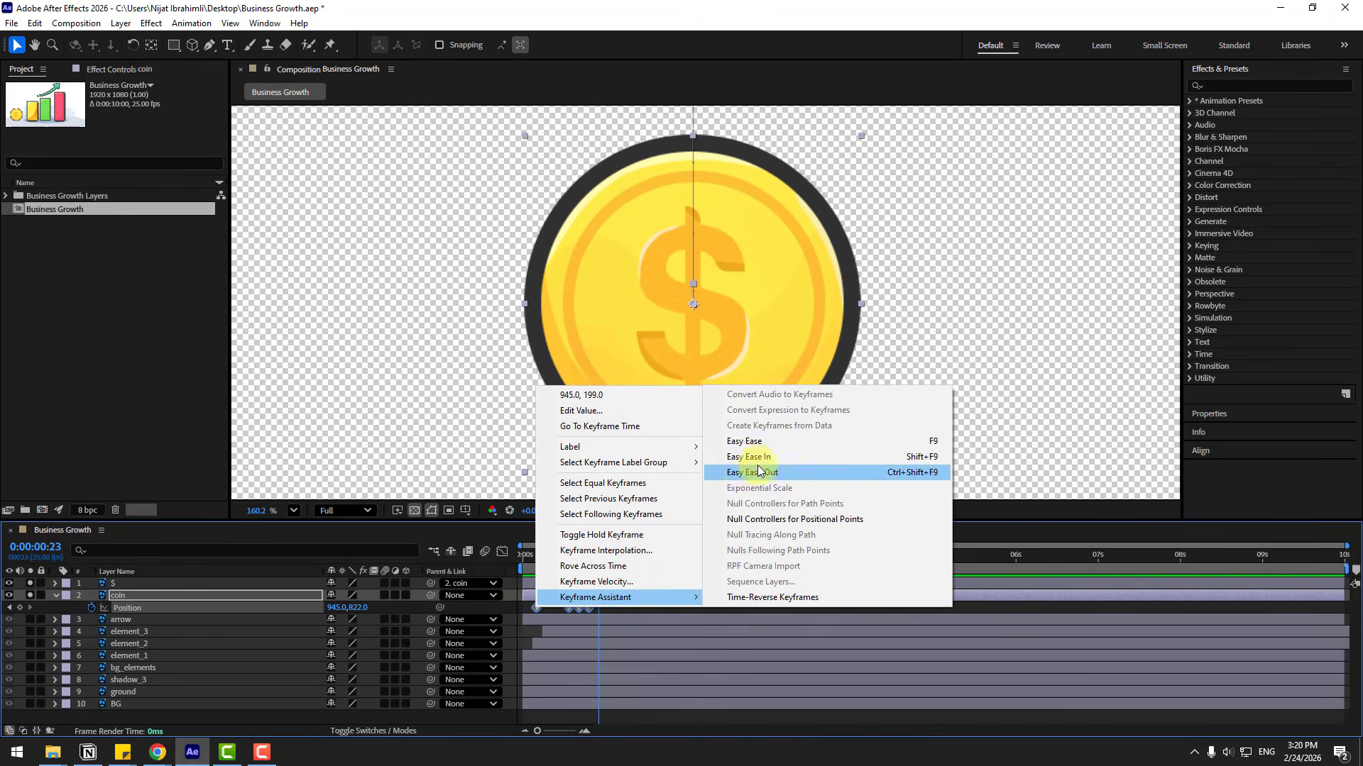
pyautogui.click(900, 441)
pyautogui.scroll(-3, 855, 415)
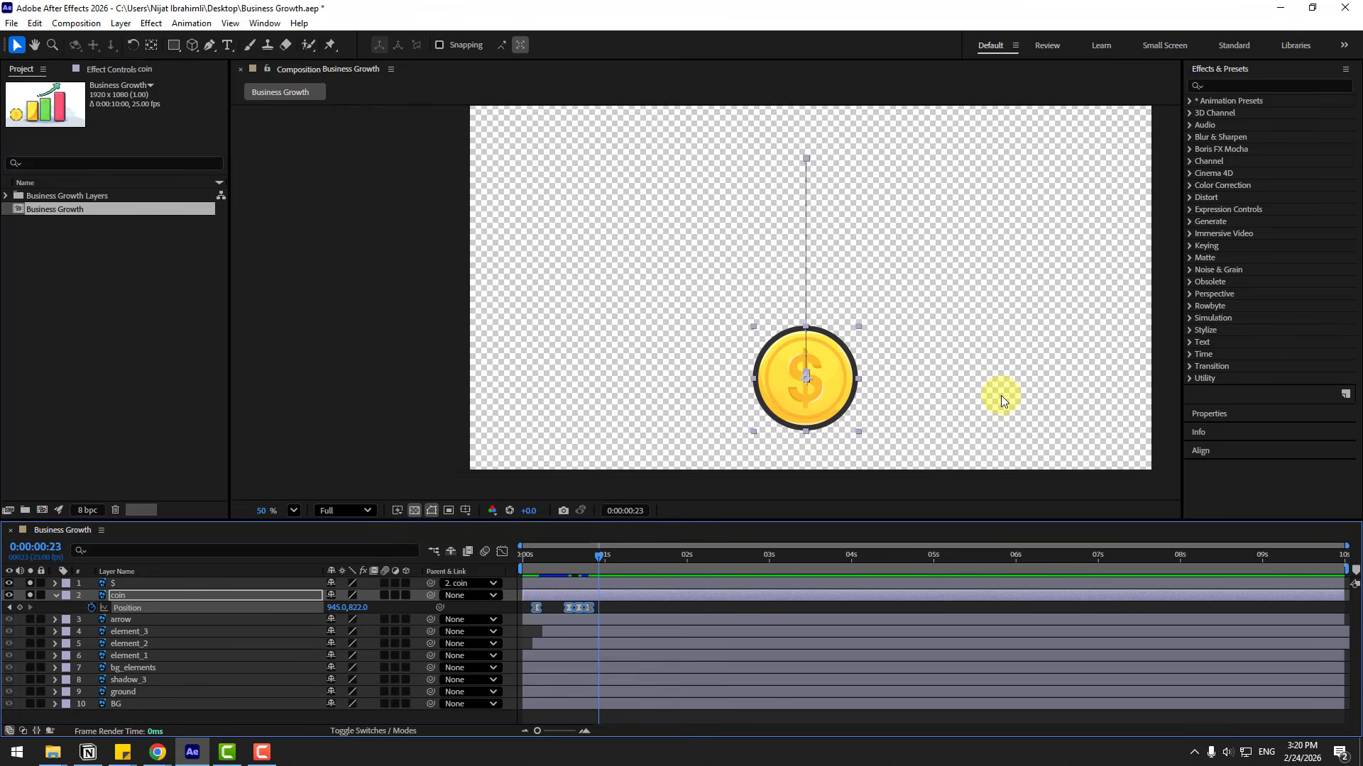
pyautogui.moveTo(982, 390); pyautogui.dragTo(901, 411)
pyautogui.press('space')
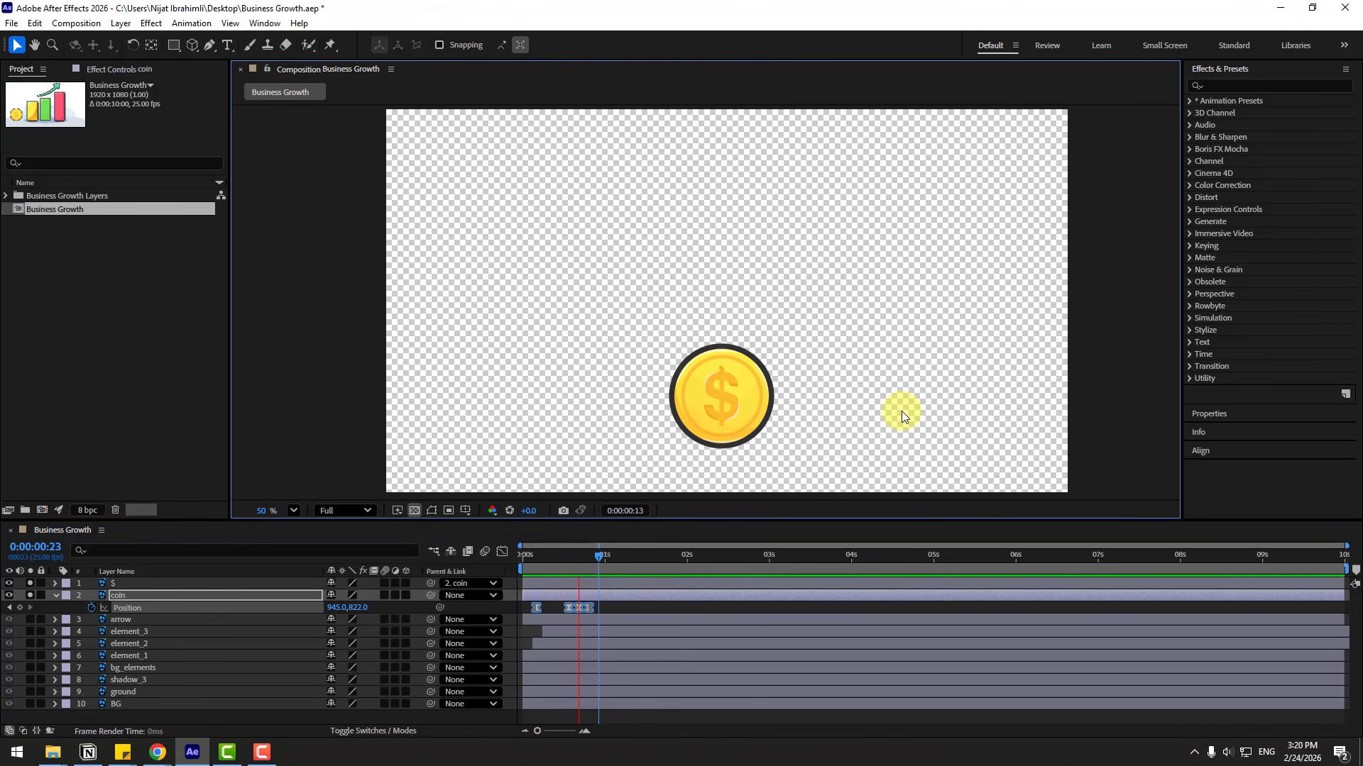
pyautogui.press('space')
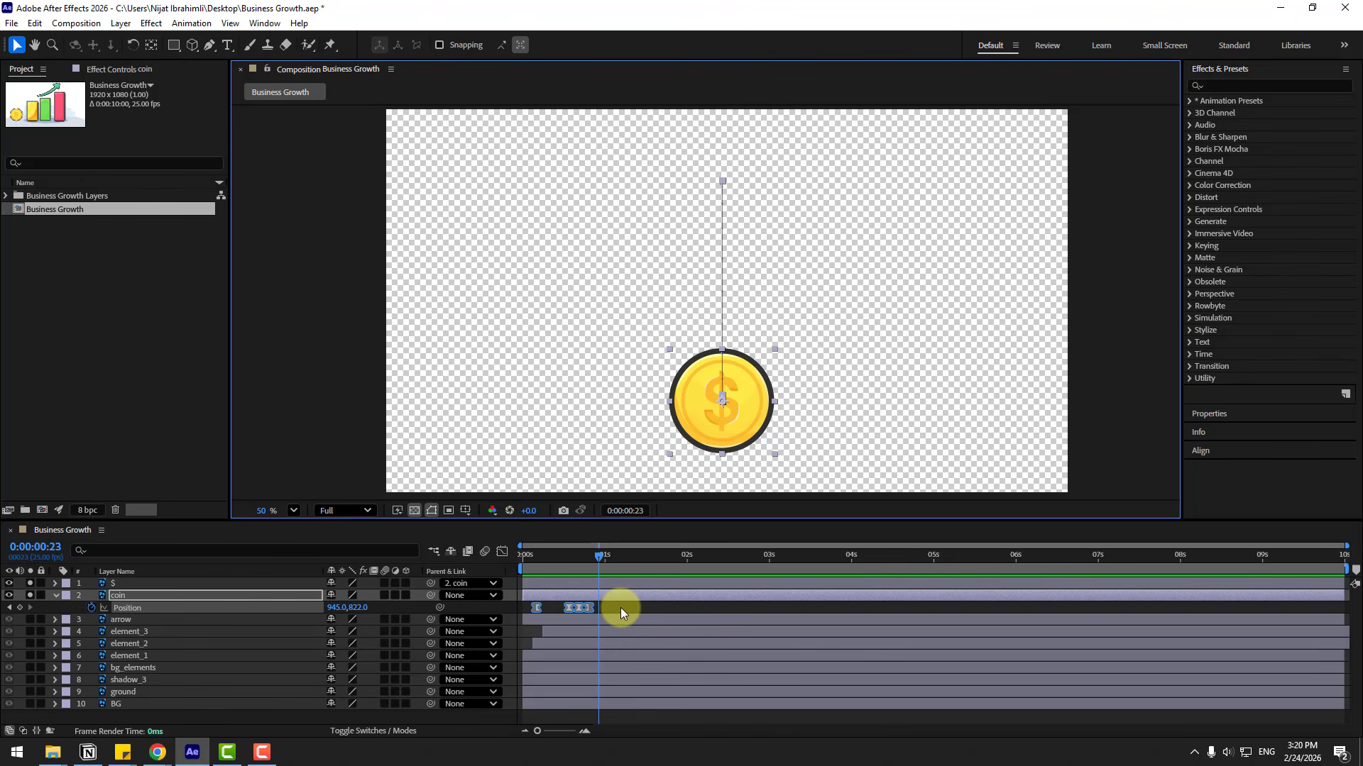
# In the coin's Position speed graph, lengthen the outgoing ease of the first keyframe at 0:00:00:04 so the drop starts slowly
pyautogui.moveTo(612, 606); pyautogui.dragTo(512, 567)
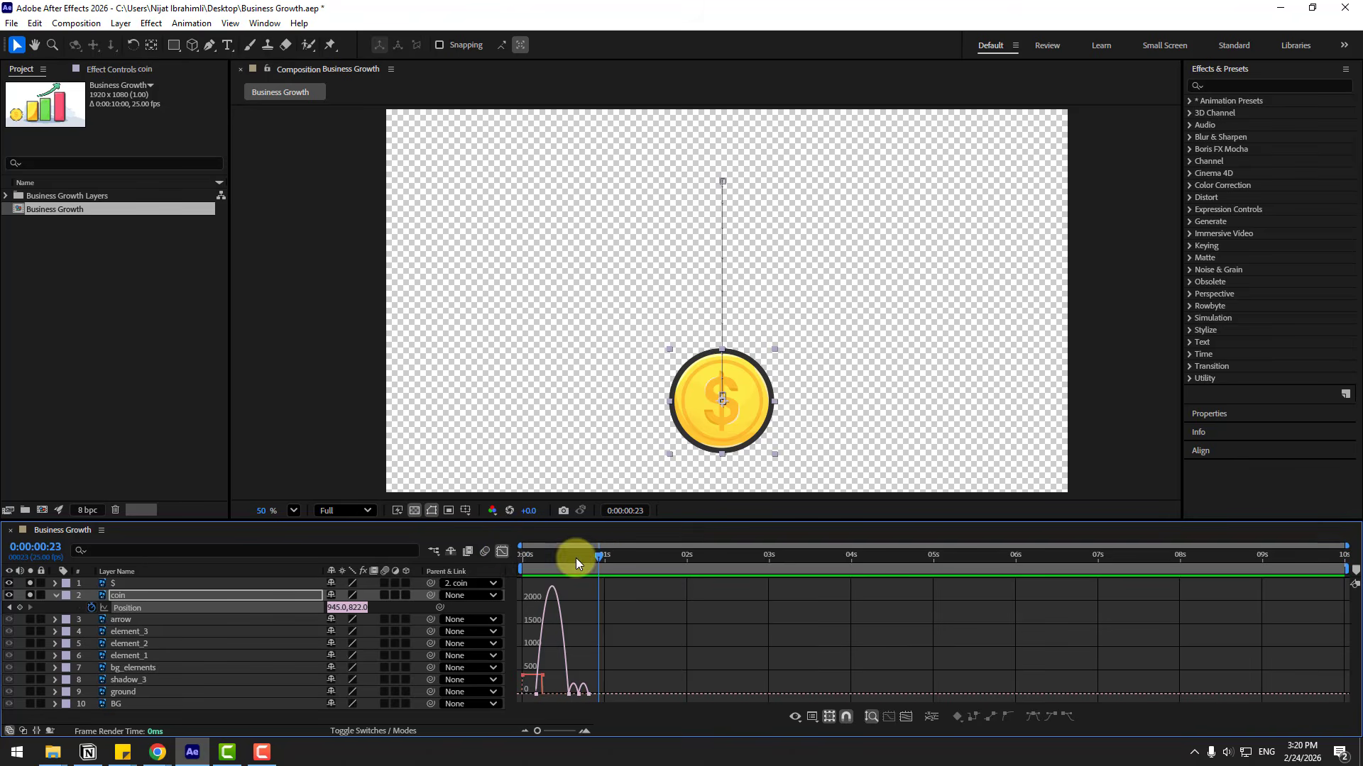
pyautogui.moveTo(576, 558); pyautogui.dragTo(532, 572)
pyautogui.press('=')
pyautogui.press('=')
pyautogui.press('=')
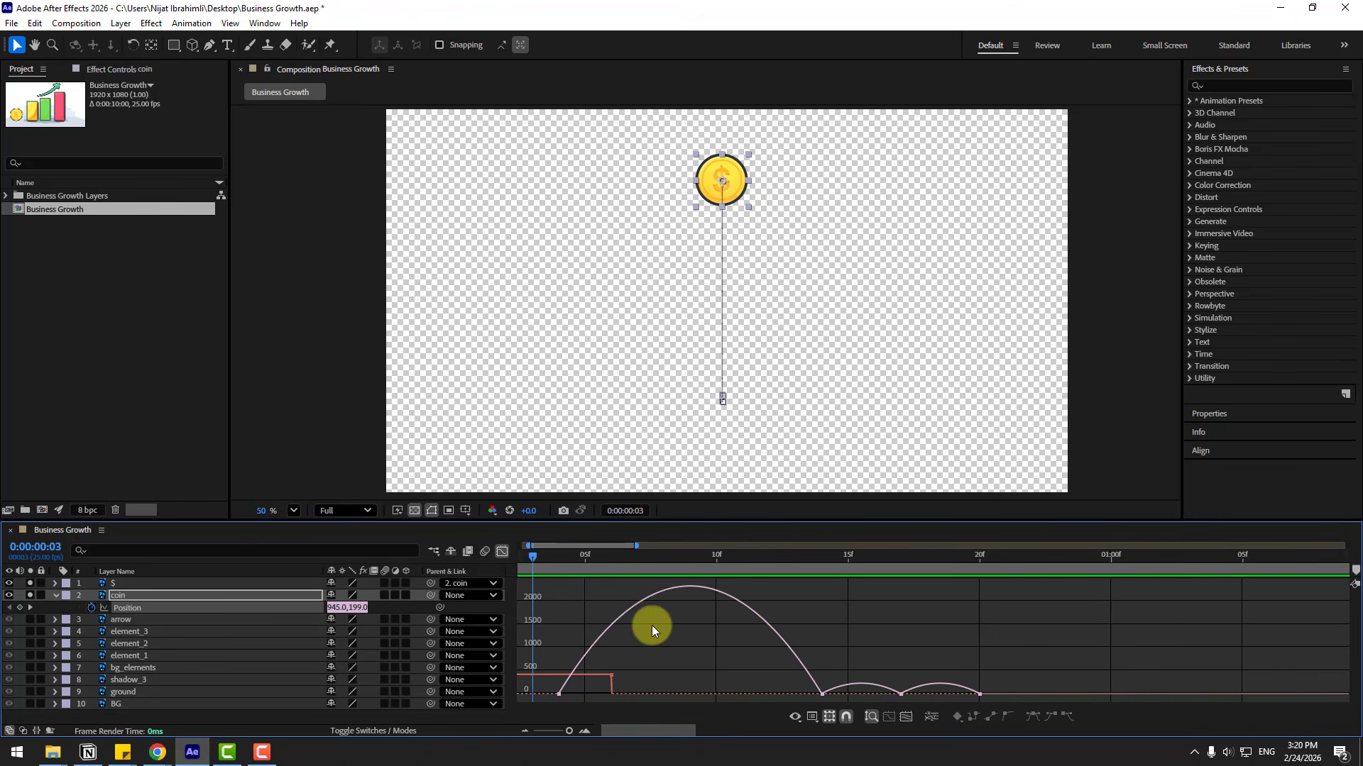
pyautogui.moveTo(626, 617)
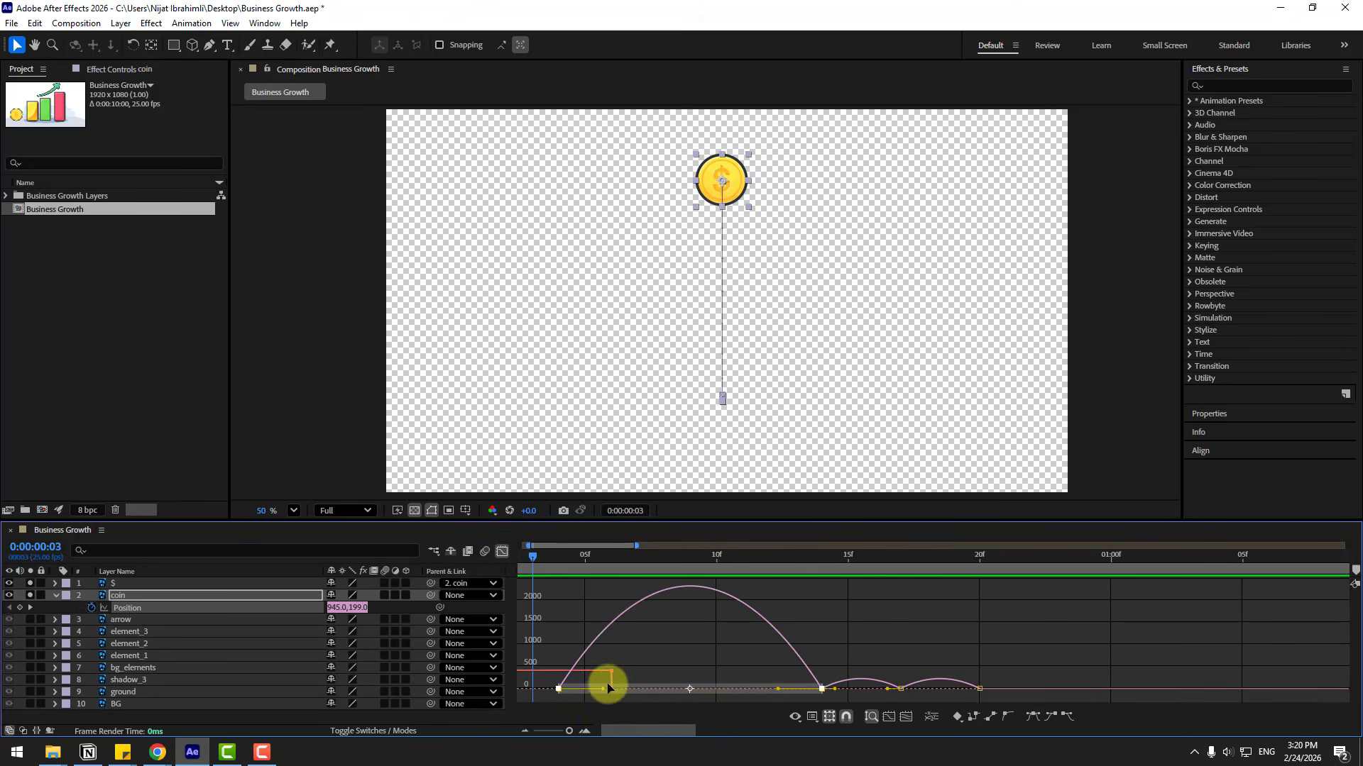
pyautogui.click(567, 697)
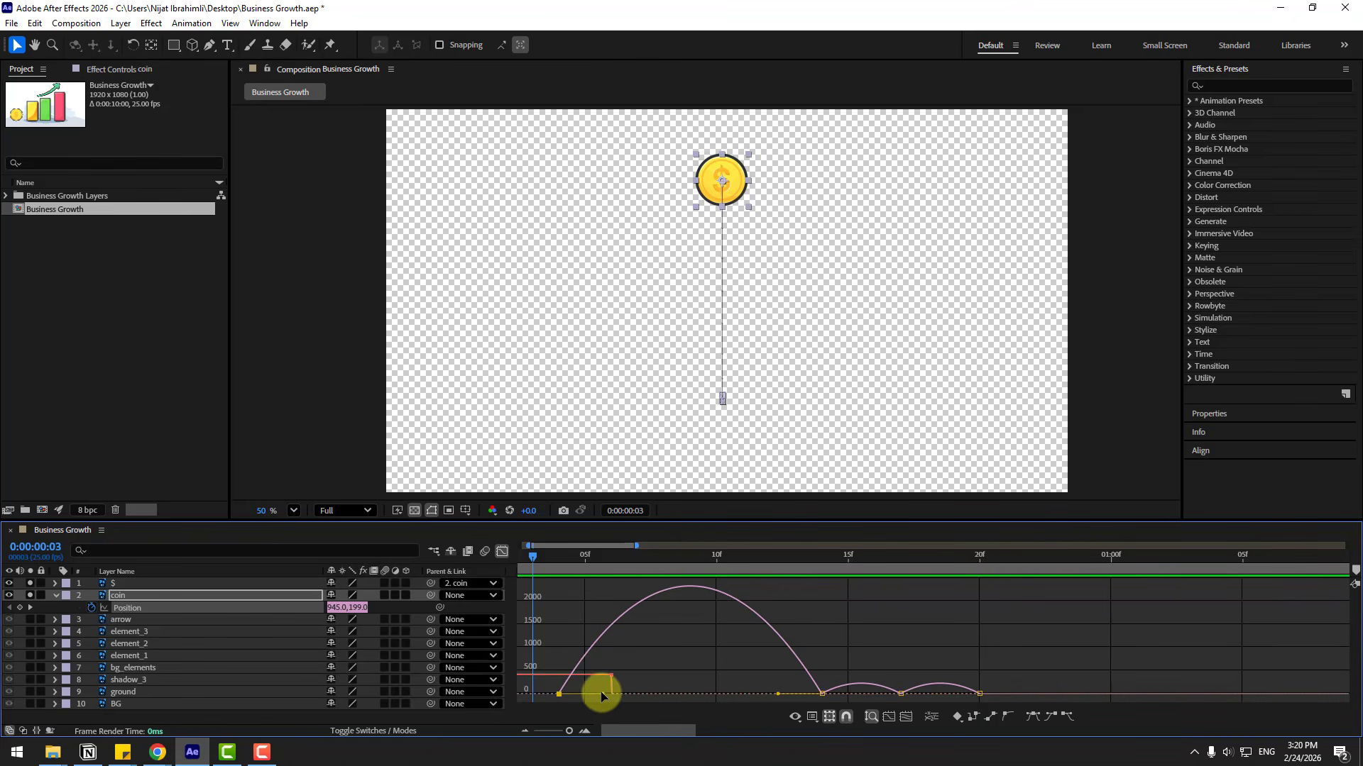
pyautogui.moveTo(621, 693); pyautogui.dragTo(685, 691)
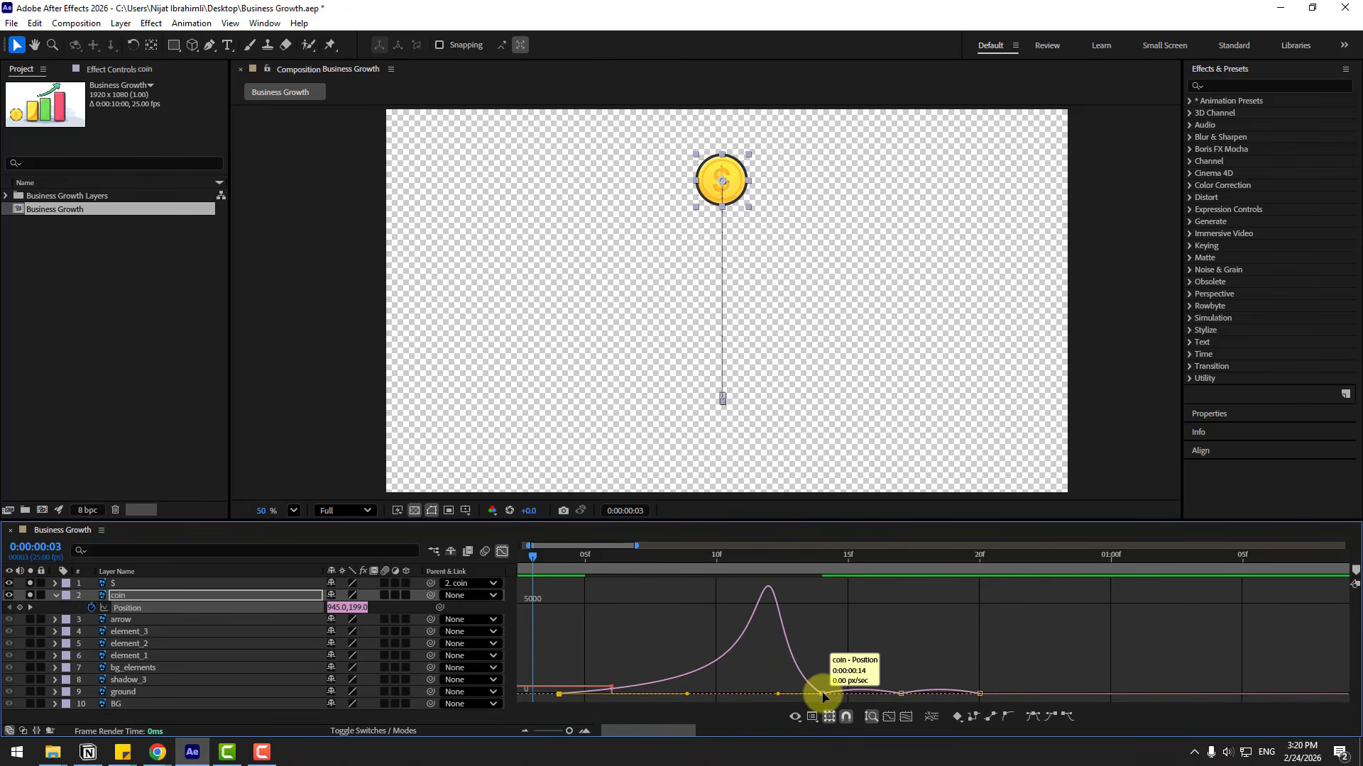
# Shorten the incoming ease of the coin's 0:00:00:14 Position keyframe so speed peaks right before landing, and preview the drop
pyautogui.moveTo(780, 695); pyautogui.dragTo(806, 694)
pyautogui.press('-')
pyautogui.press('-')
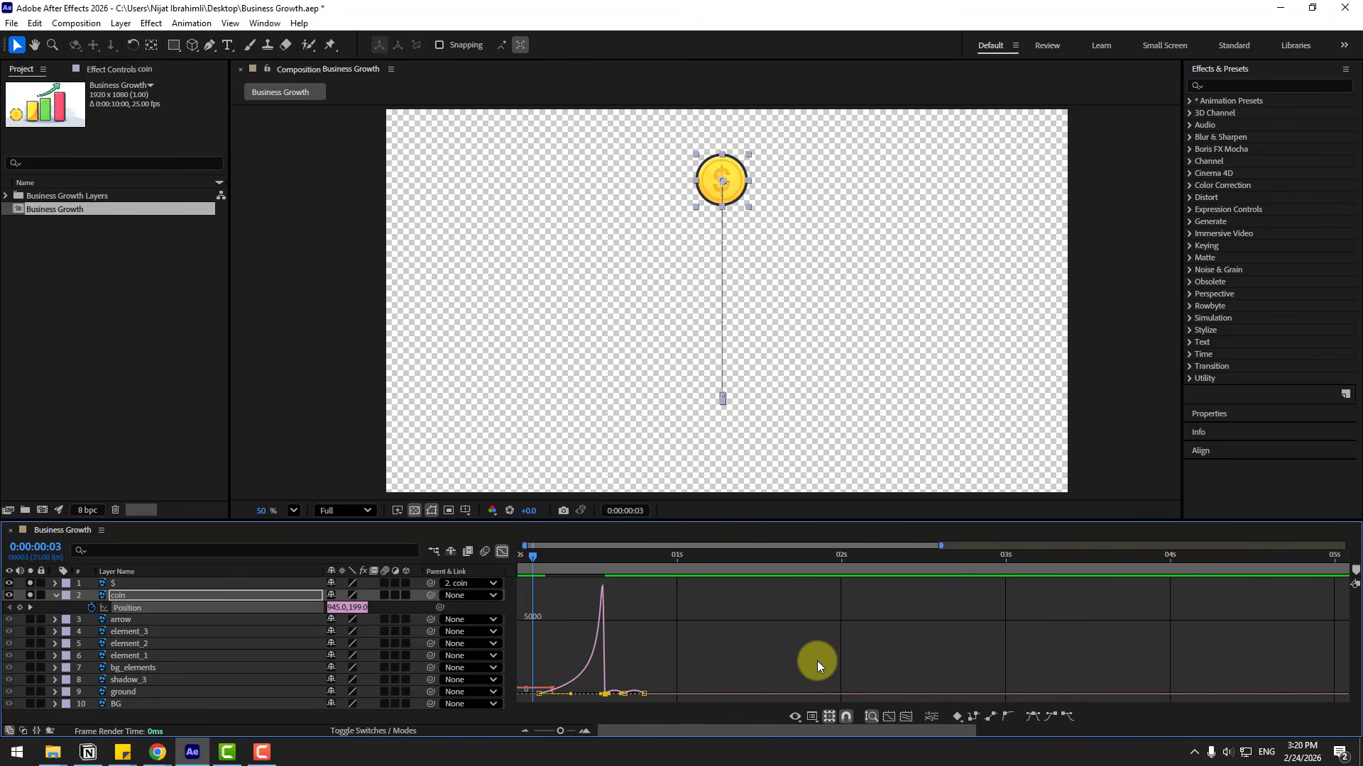
pyautogui.press('space')
pyautogui.press('space')
pyautogui.press('space')
pyautogui.press('space')
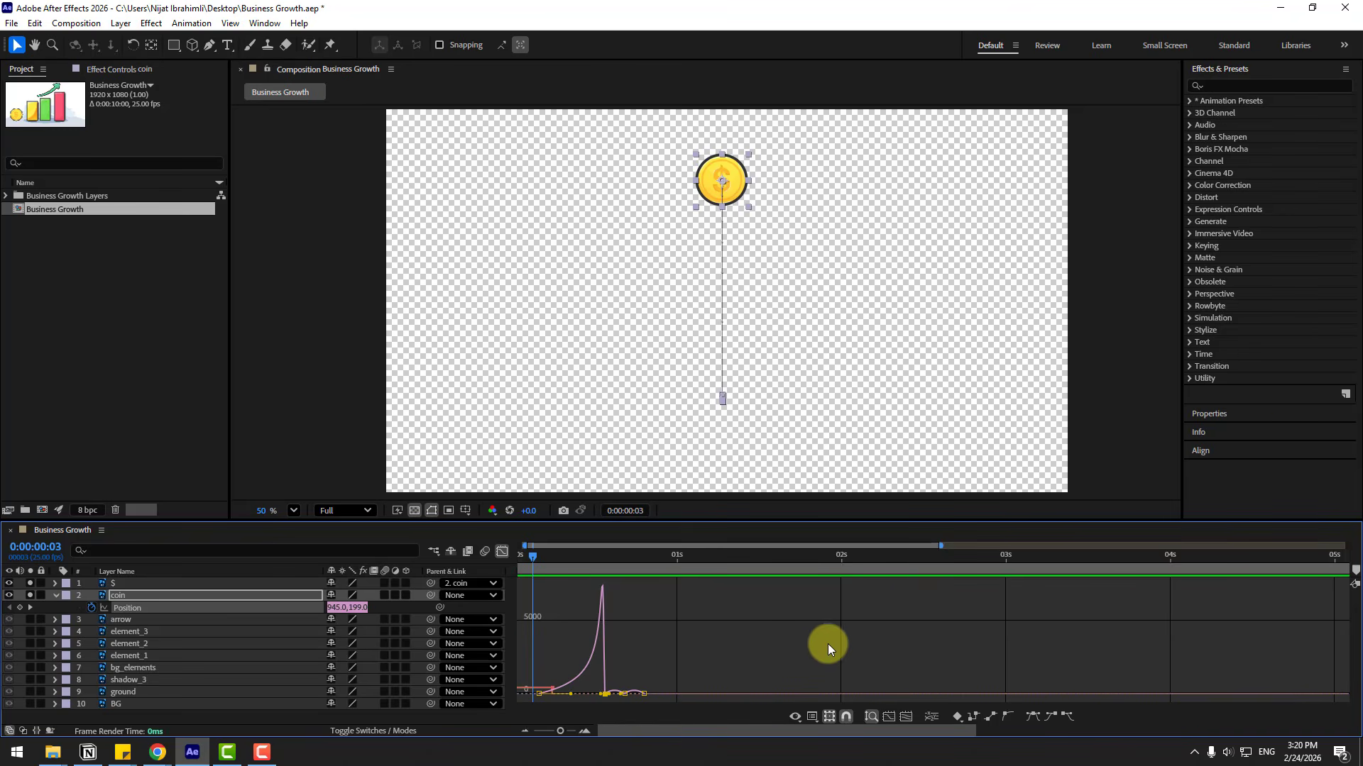
# Leave the speed graph and add a Rotation keyframe of -23° for the coin at 0:00:00:00
pyautogui.click(501, 551)
pyautogui.moveTo(534, 555); pyautogui.dragTo(513, 556)
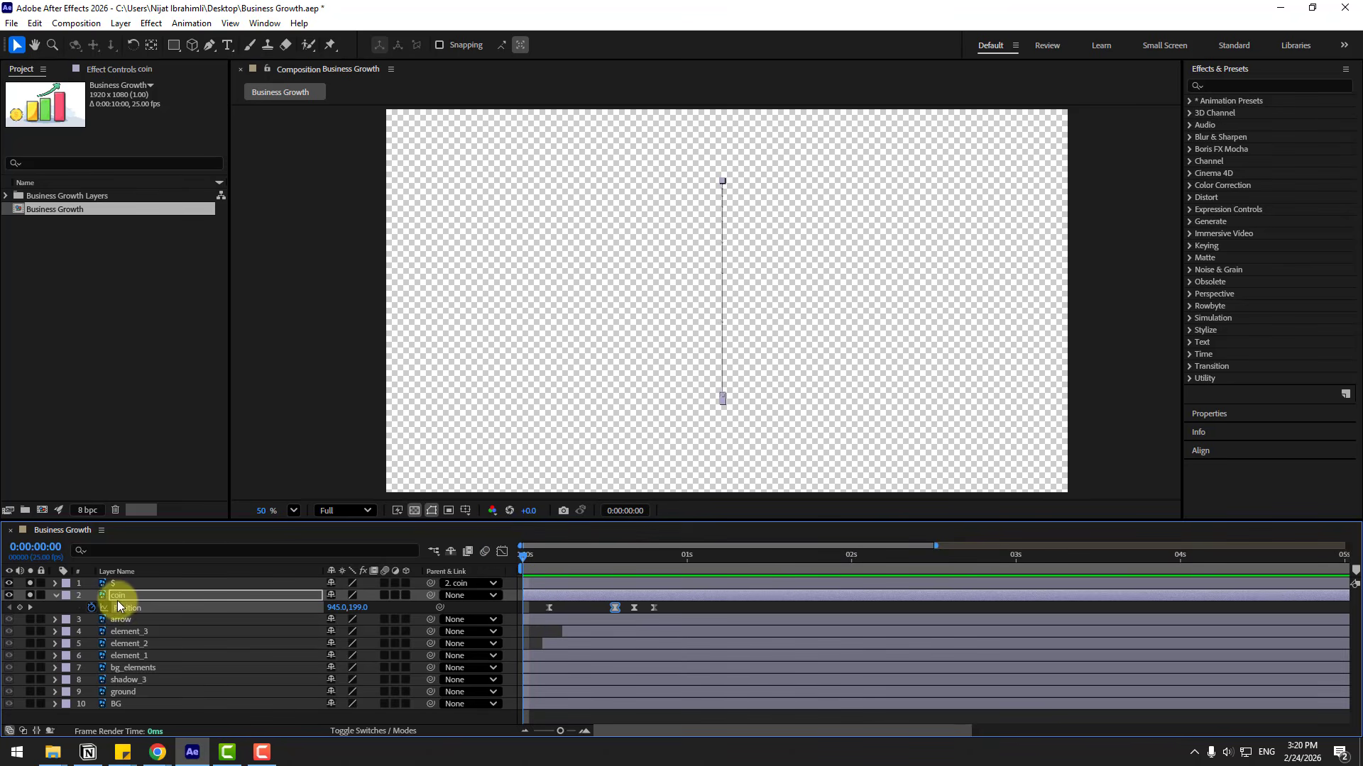
pyautogui.click(117, 599)
pyautogui.hotkey('shift', 'r')
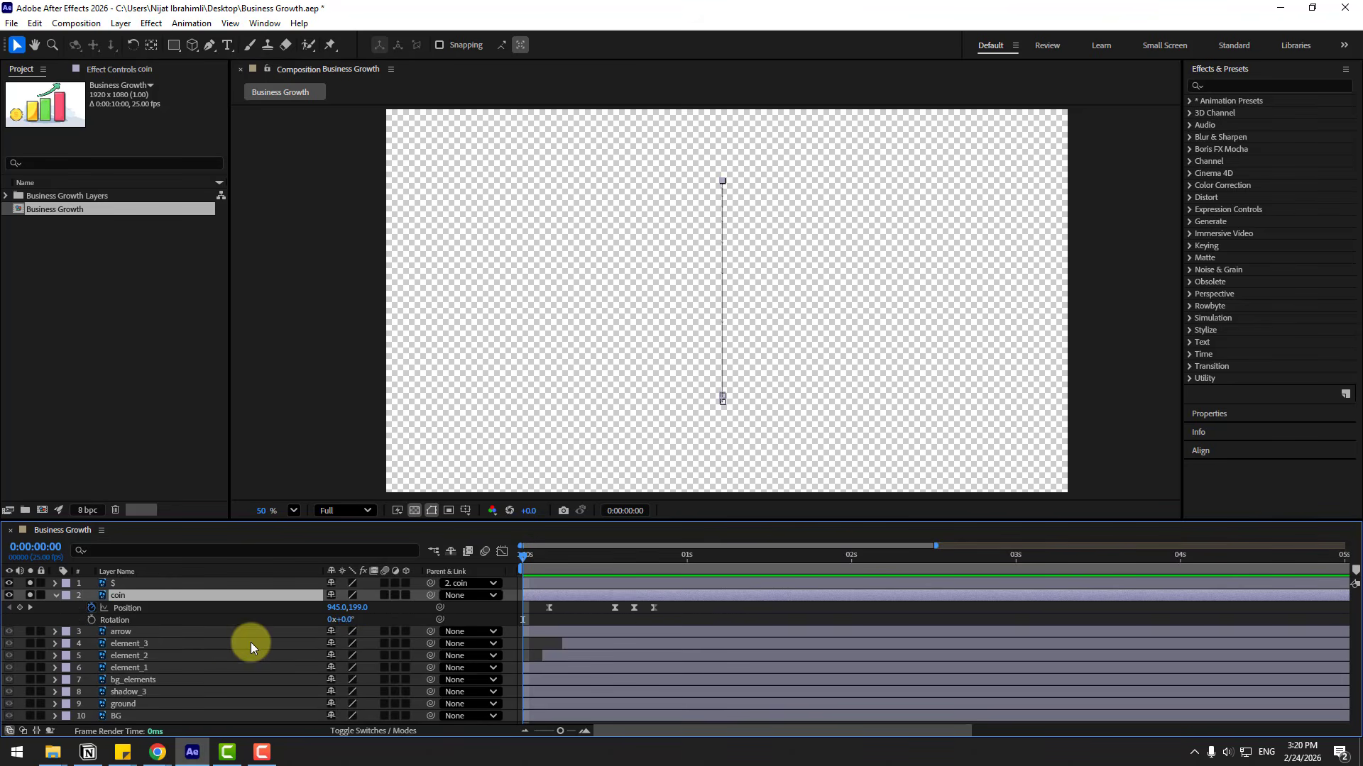
pyautogui.click(93, 620)
pyautogui.moveTo(336, 622); pyautogui.dragTo(320, 622)
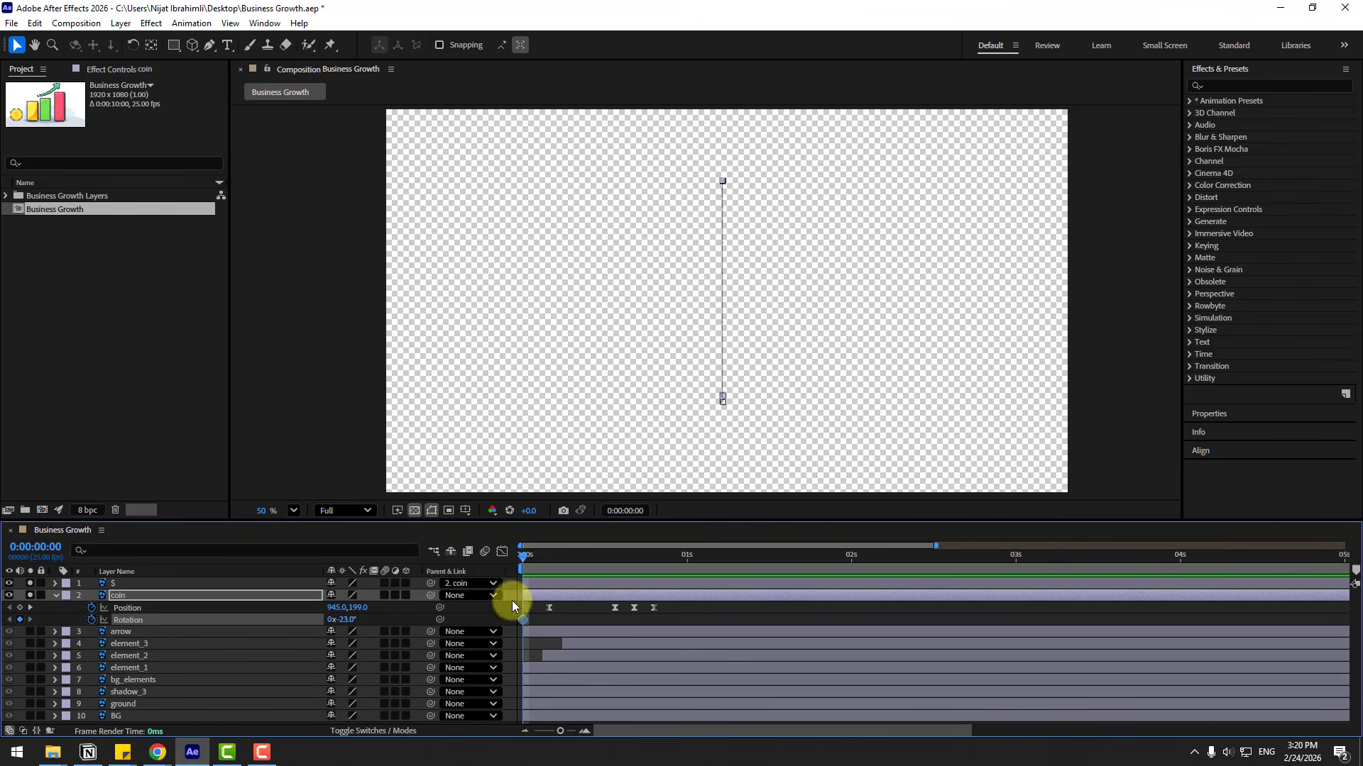
# Rock the coin with Rotation keyframes of 20° at 0:00:00:06, opposing tilts at 0:00:00:14 and 0:00:00:17, and 0° at 0:00:00:20
pyautogui.moveTo(520, 556); pyautogui.dragTo(559, 564)
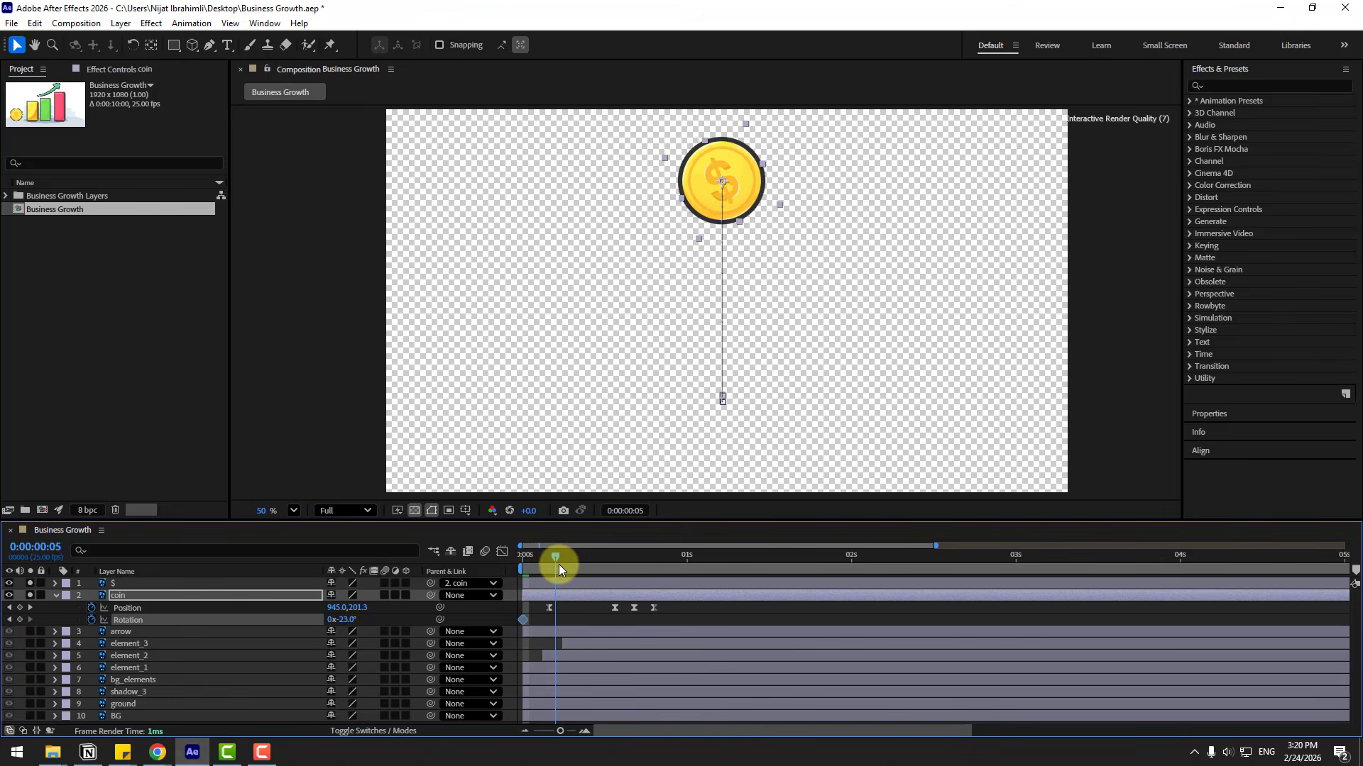
pyautogui.moveTo(344, 625); pyautogui.dragTo(371, 618)
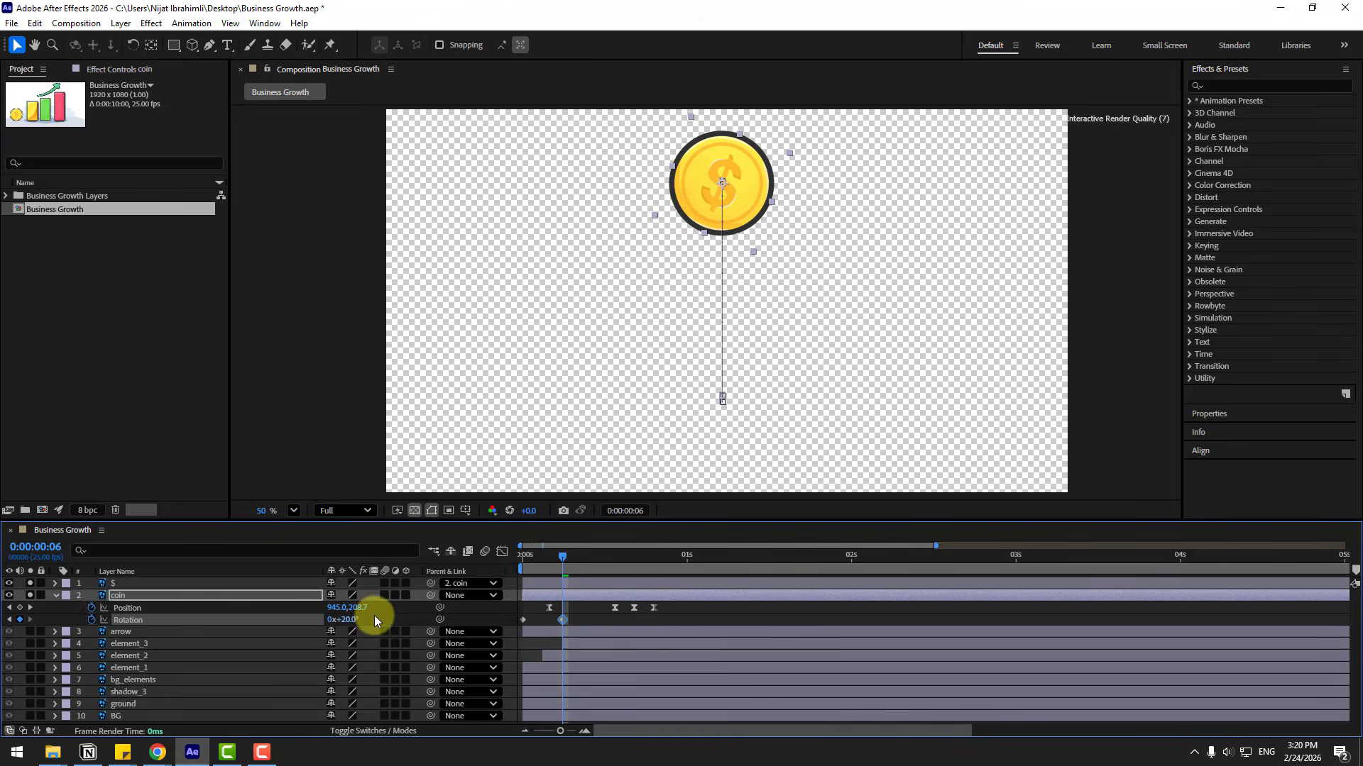
pyautogui.moveTo(604, 558); pyautogui.dragTo(615, 558)
pyautogui.moveTo(361, 620); pyautogui.dragTo(327, 620)
pyautogui.moveTo(615, 560); pyautogui.dragTo(634, 560)
pyautogui.moveTo(341, 634)
pyautogui.mouseDown()
pyautogui.moveTo(343, 620)
pyautogui.moveTo(369, 621)
pyautogui.moveTo(342, 620)
pyautogui.mouseUp()
pyautogui.click(654, 564)
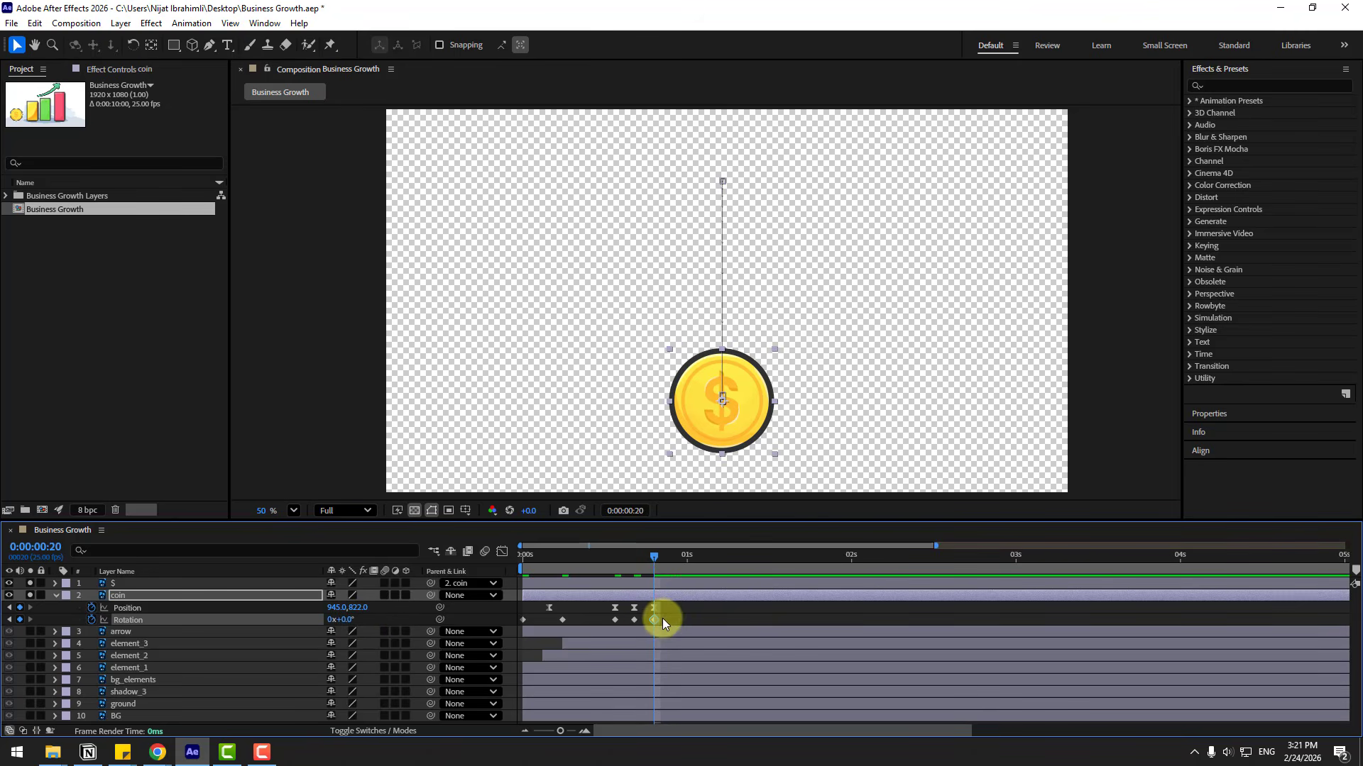
# Apply Easy Ease to all of the coin's Rotation keyframes and preview the wobble
pyautogui.moveTo(662, 615); pyautogui.dragTo(496, 629)
pyautogui.rightClick(521, 621)
pyautogui.moveTo(531, 615)
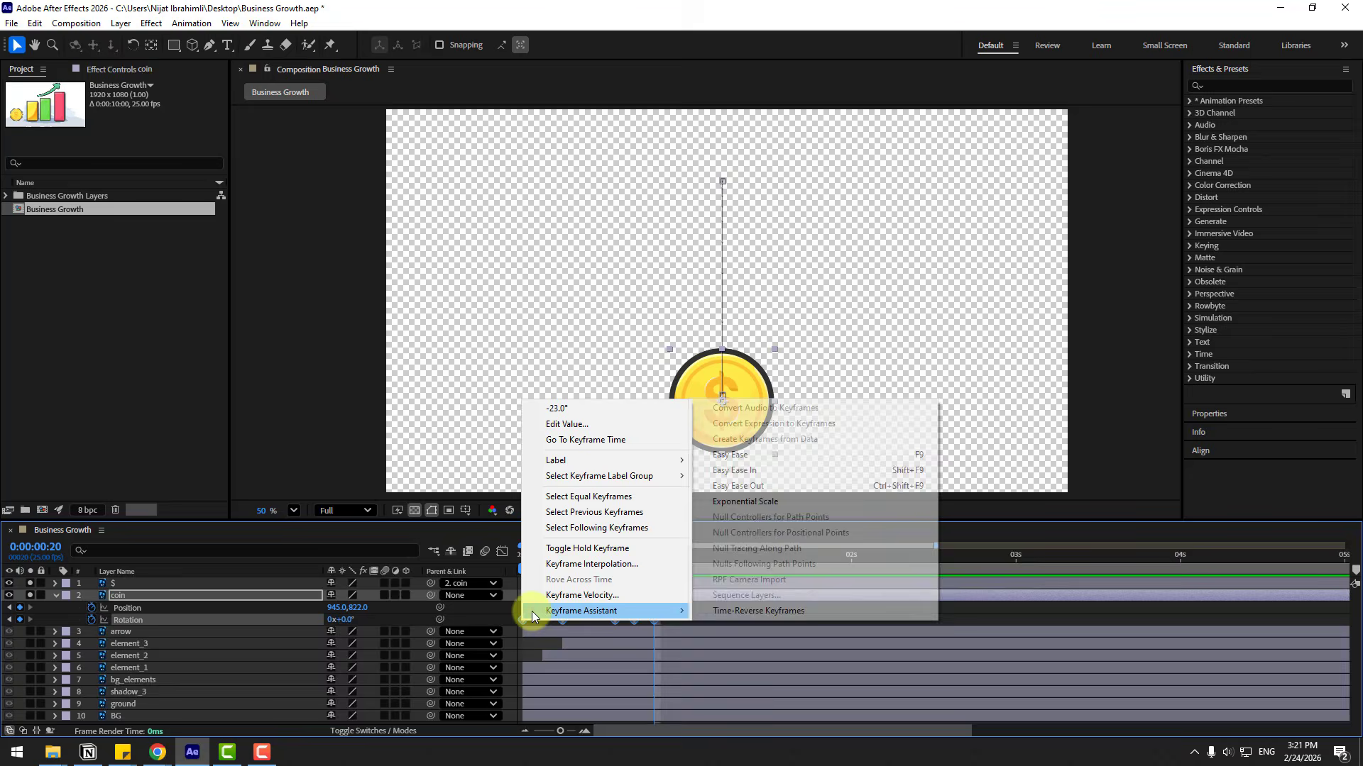
pyautogui.click(733, 478)
pyautogui.press('space')
# Spread the coin's last three Rotation keyframes to 0:00:00:13, 0:00:00:17 and 0:00:00:21, and preview the timing
pyautogui.moveTo(665, 615); pyautogui.dragTo(634, 620)
pyautogui.press('space')
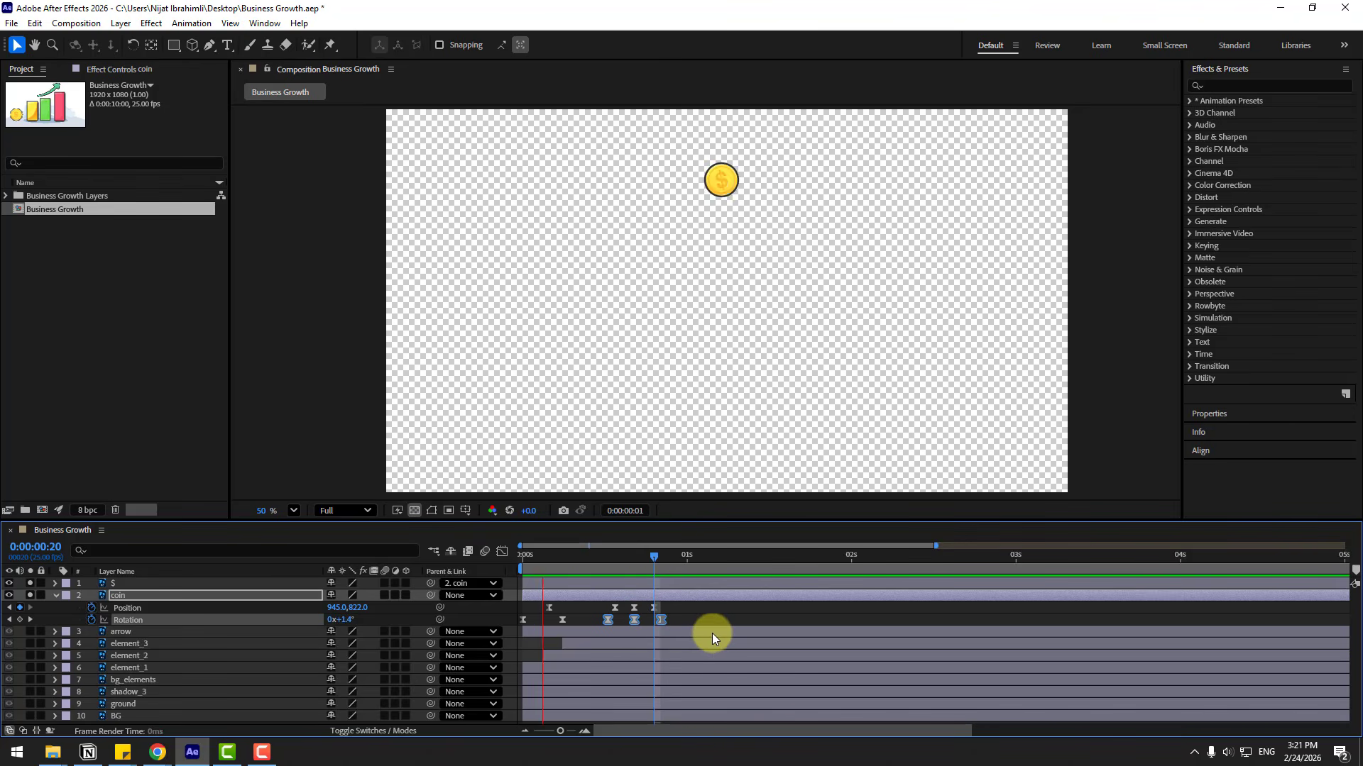
pyautogui.press('space')
pyautogui.press('space')
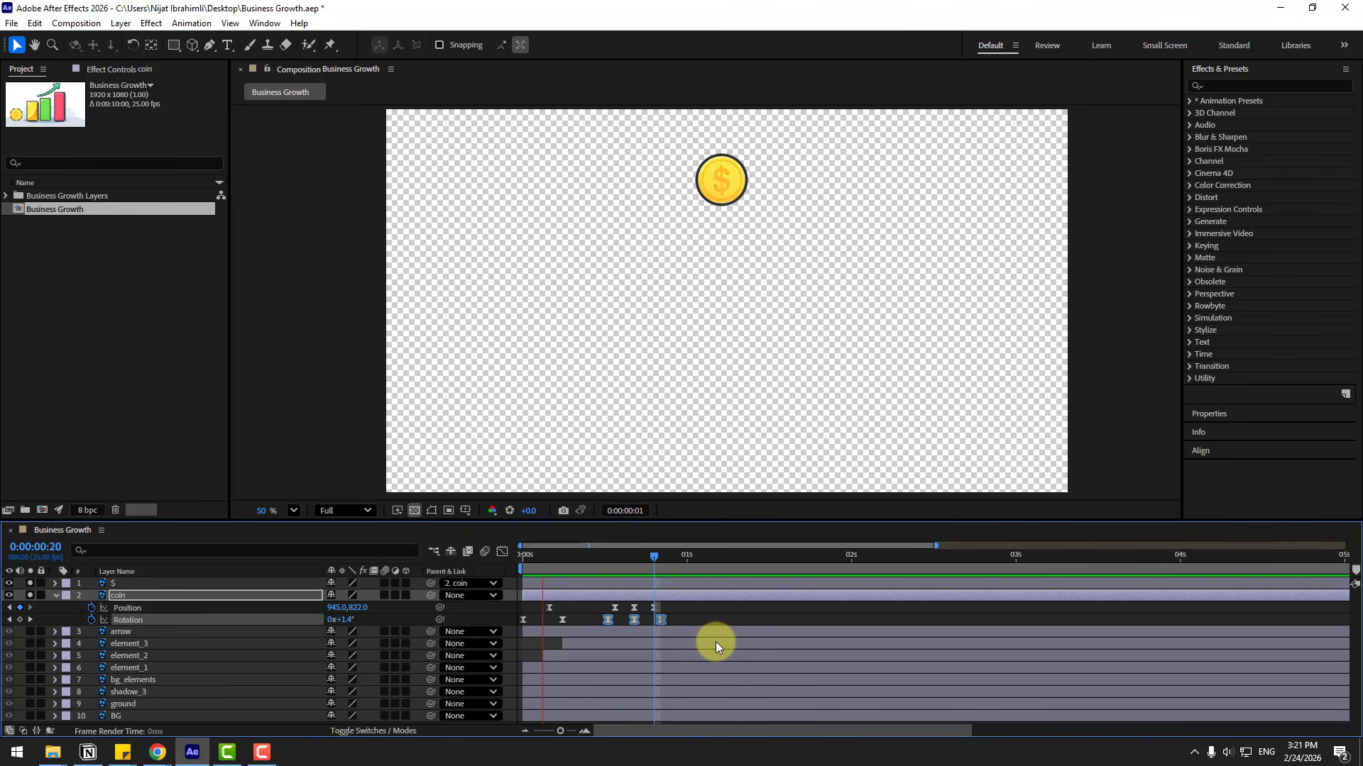
pyautogui.press('space')
# Collapse the coin layer's properties, select it with the dollar-sign layer and unsolo both
pyautogui.click(104, 598)
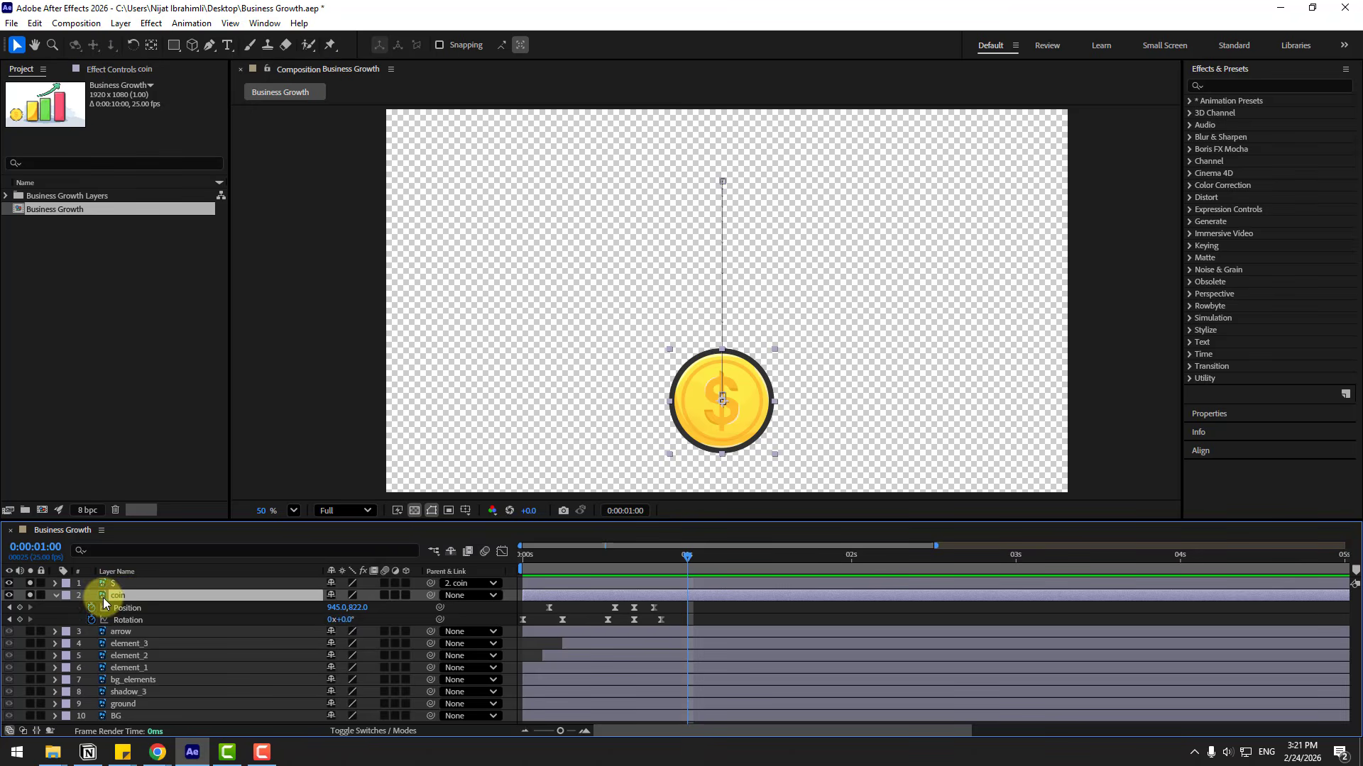
pyautogui.click(55, 596)
pyautogui.keyDown('ctrl'); pyautogui.click(113, 583); pyautogui.keyUp('ctrl')
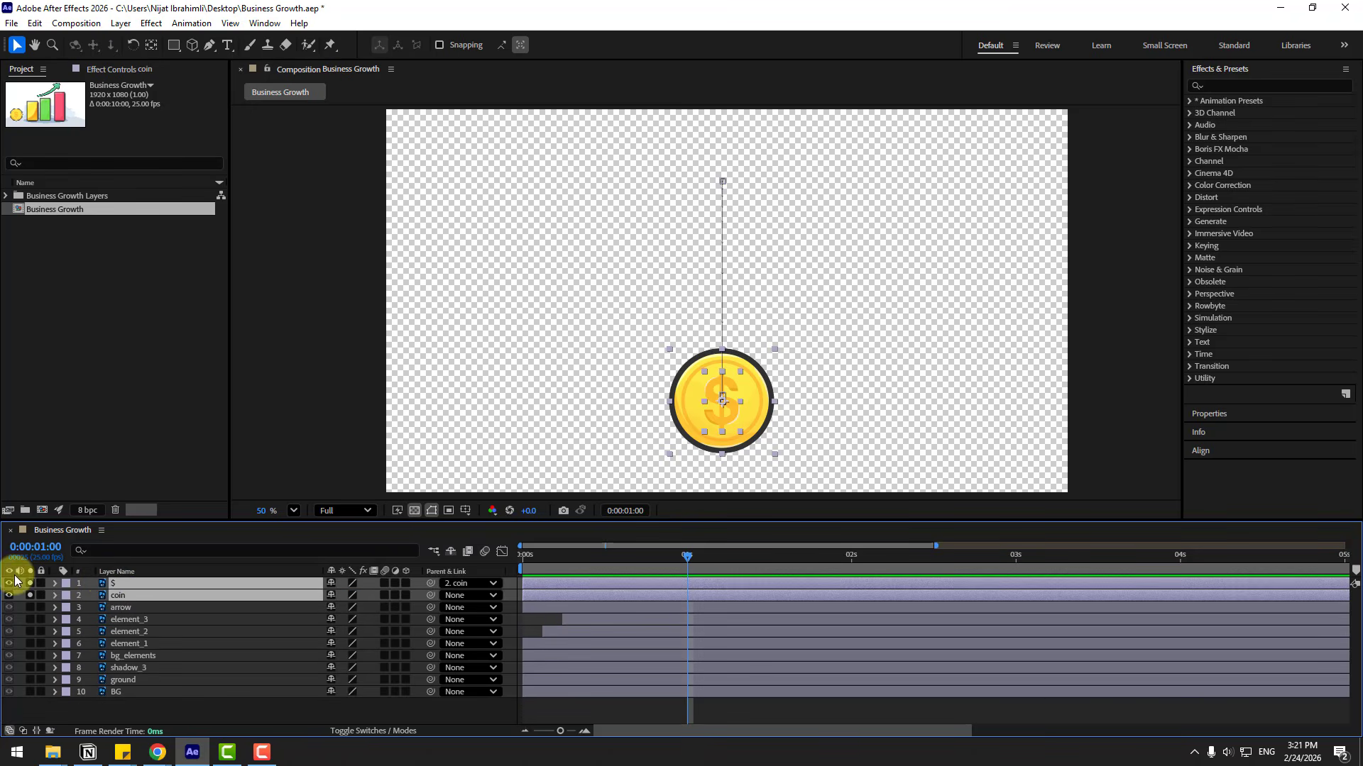
pyautogui.click(30, 583)
# Pre-compose the dollar-sign and coin layers as coin_1 and return to the Business Growth composition
pyautogui.rightClick(118, 595)
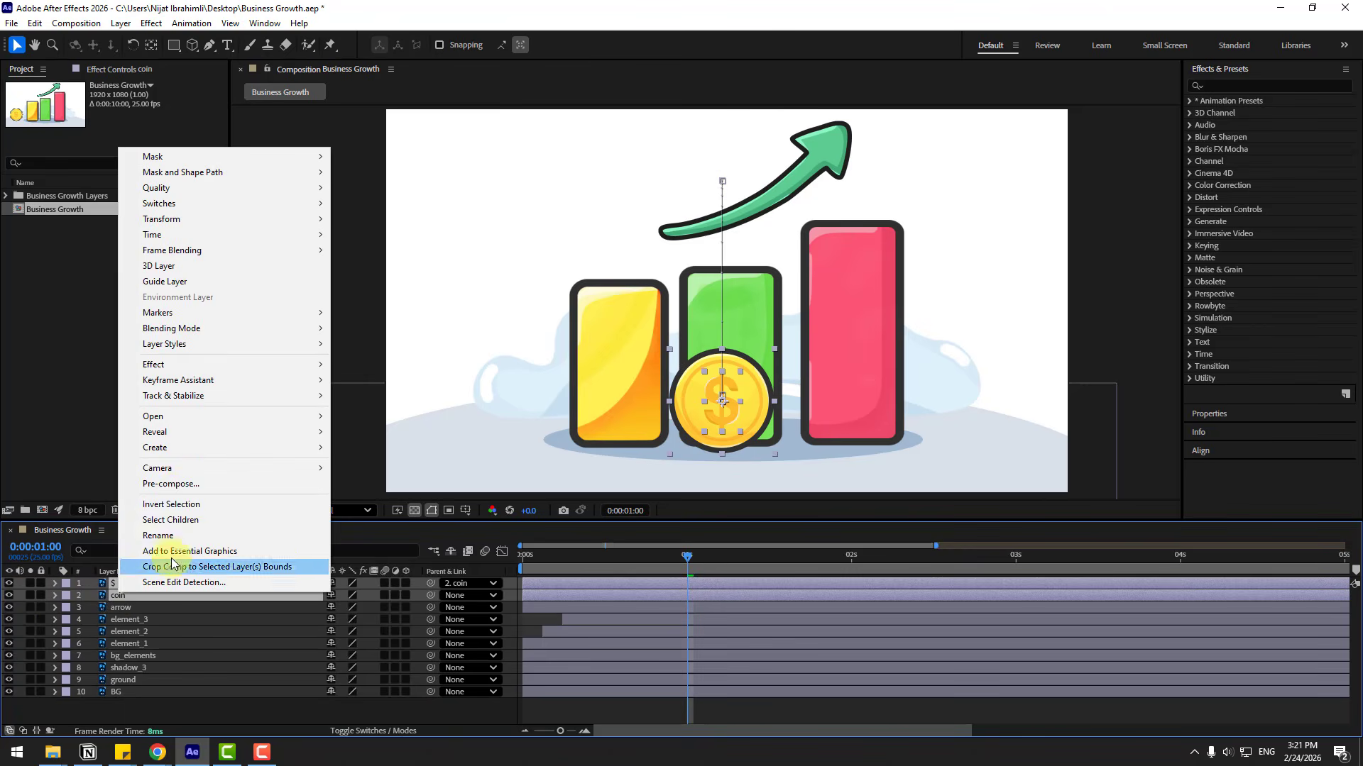
pyautogui.click(177, 488)
pyautogui.write('c')
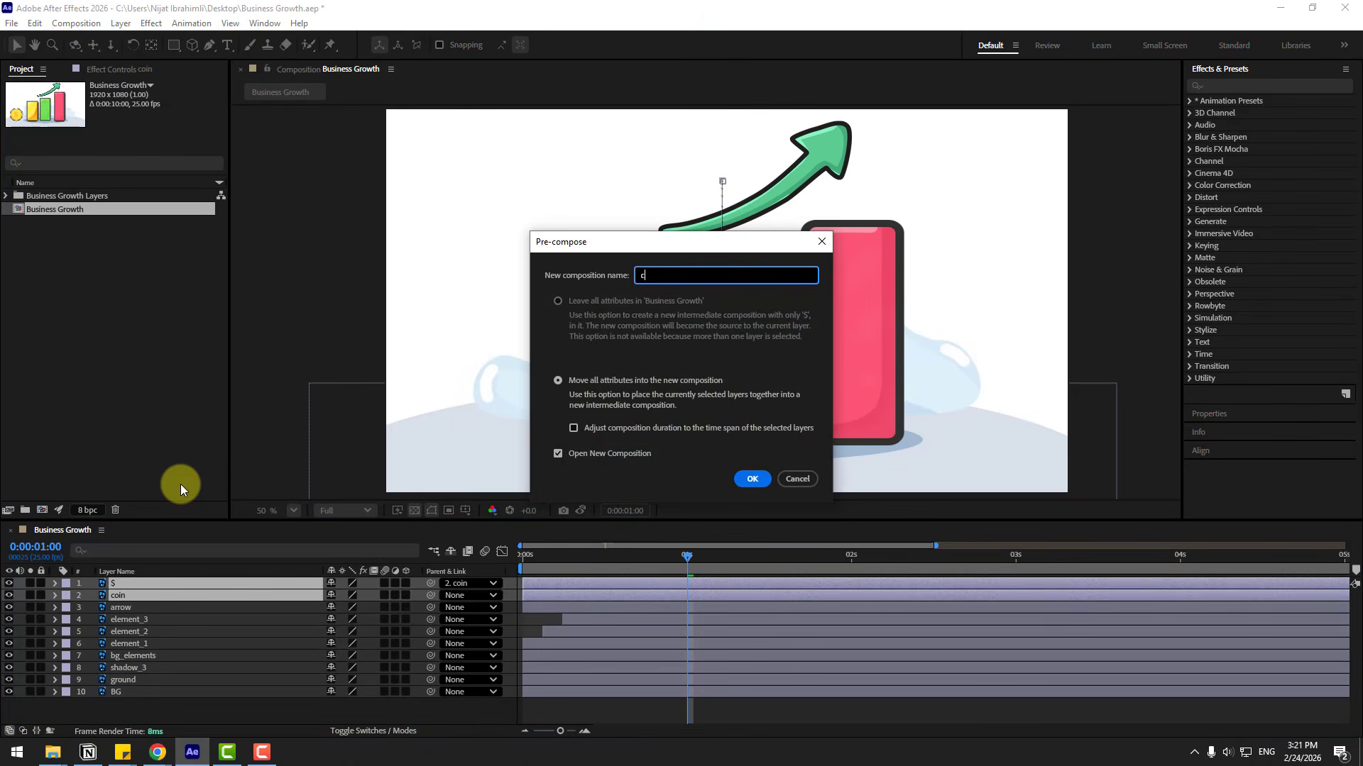
pyautogui.write('oin_1')
pyautogui.click(746, 477)
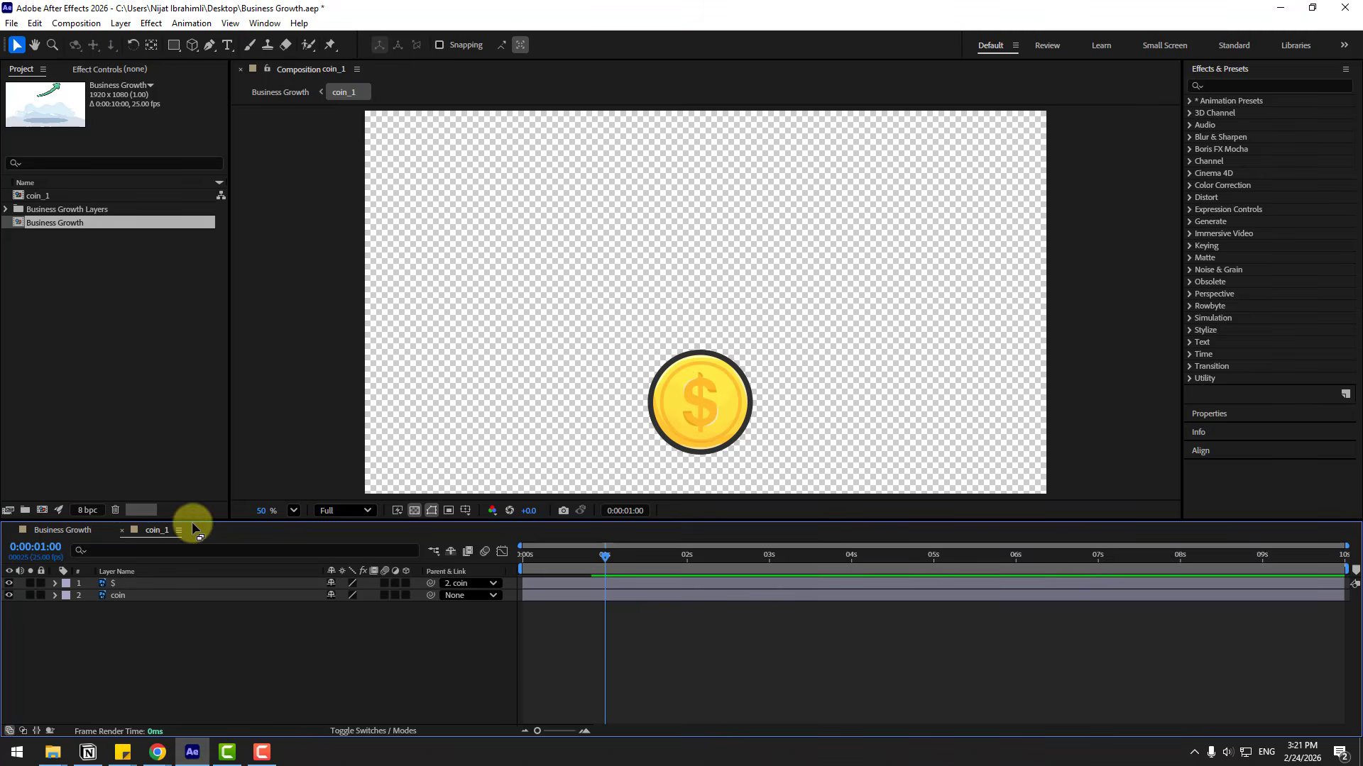
pyautogui.click(123, 531)
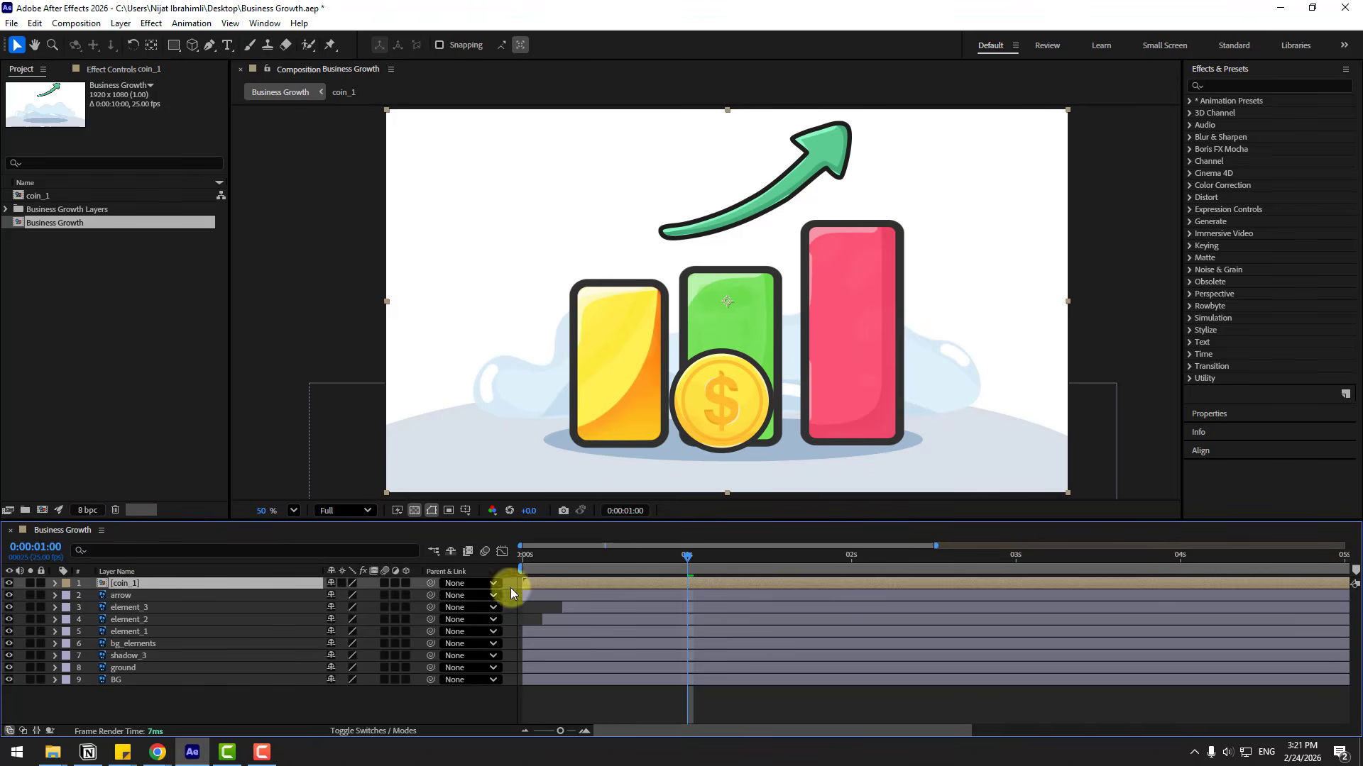
# Shift the coin_1 layer sideways to centre the coin on the green bar, checking the alignment at 0:00:02:00
pyautogui.moveTo(599, 570); pyautogui.dragTo(721, 559)
pyautogui.moveTo(718, 440); pyautogui.dragTo(731, 441)
pyautogui.moveTo(720, 557); pyautogui.dragTo(851, 559)
pyautogui.click(412, 578)
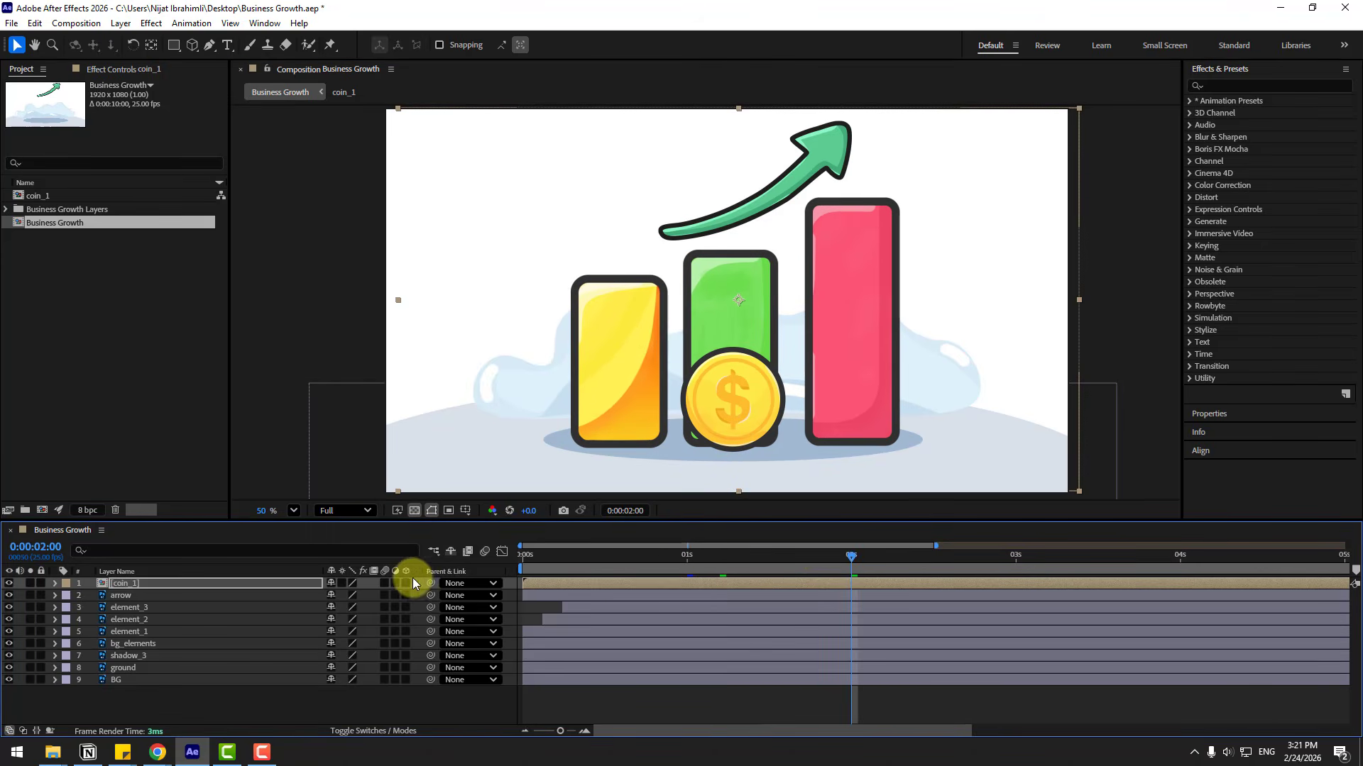
# Duplicate coin_1 twice and place the copies in front of the yellow and pink bars
pyautogui.hotkey('ctrl', 'd')
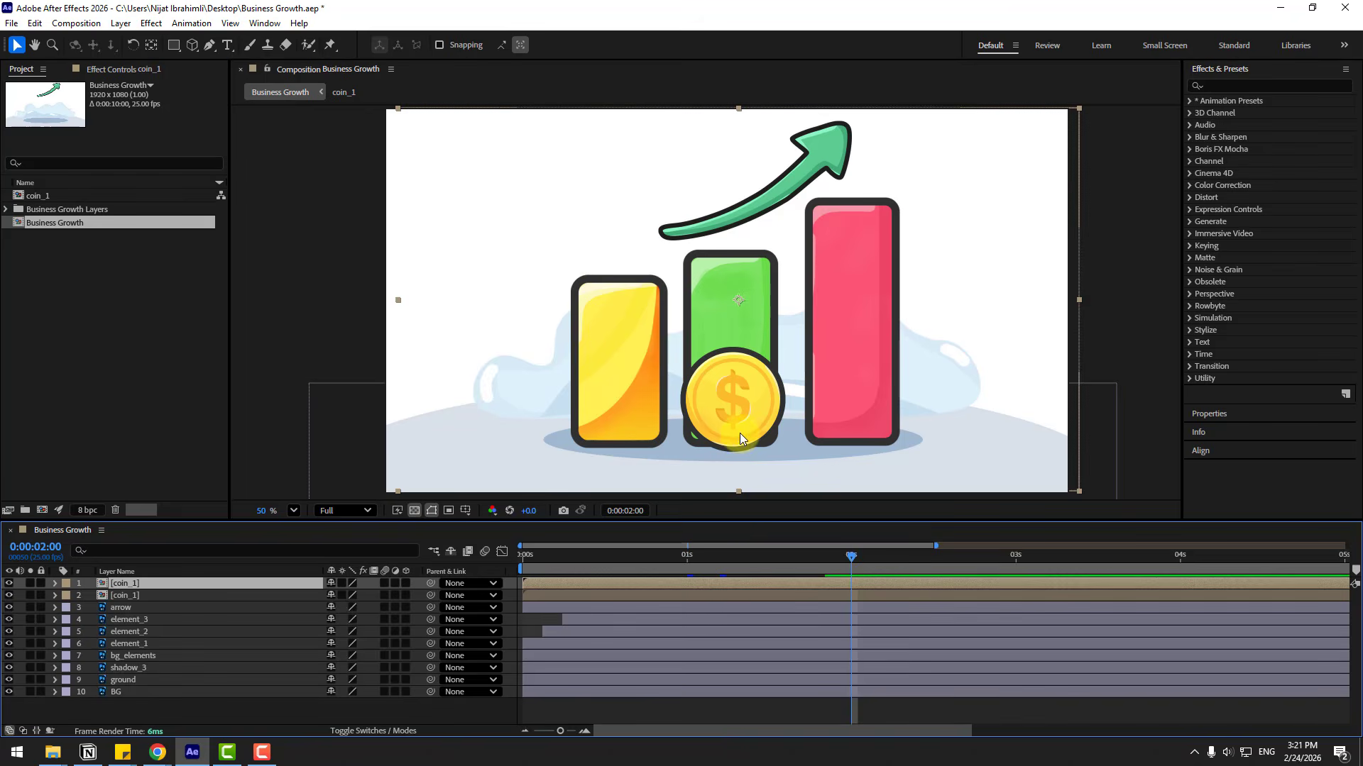
pyautogui.moveTo(740, 432); pyautogui.dragTo(868, 437)
pyautogui.hotkey('ctrl', 'd')
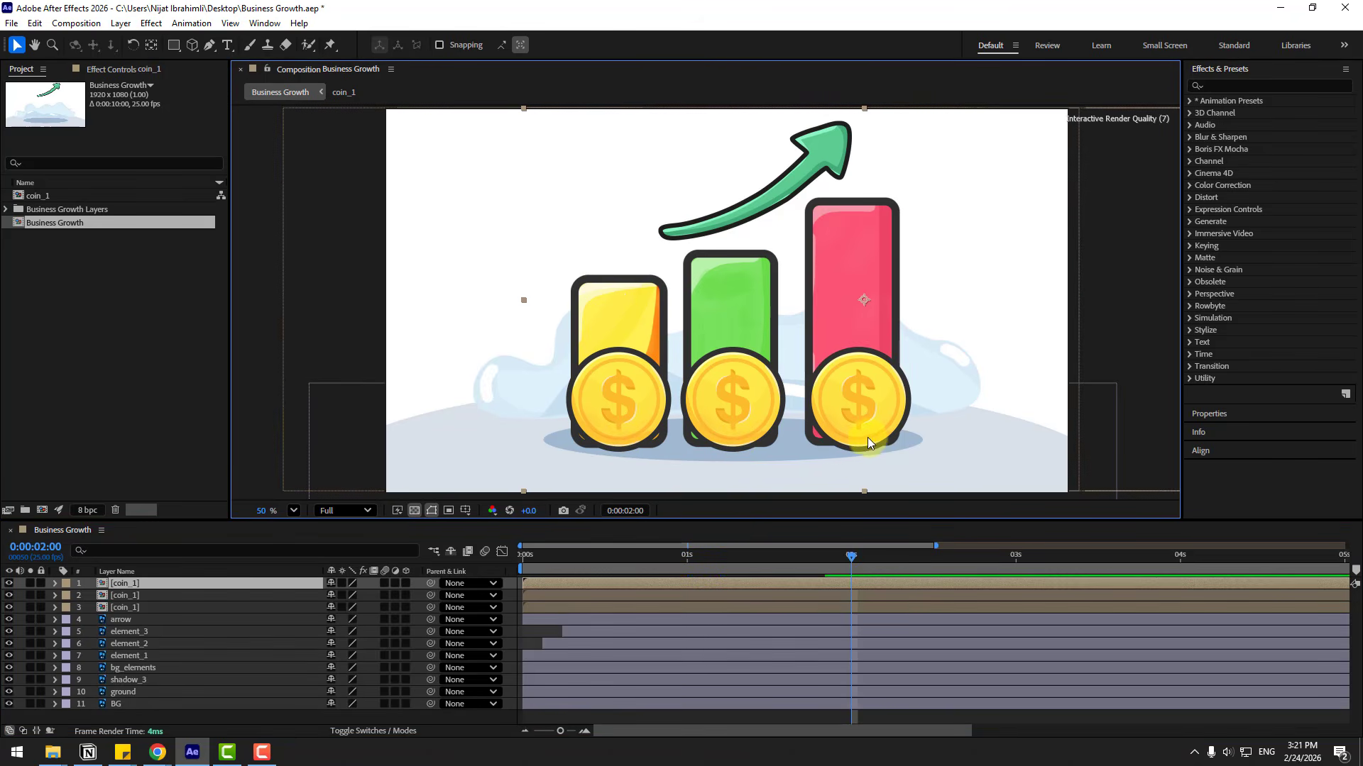
# Stagger the coins by starting the yellow bar's copy about 2 frames and the pink bar's copy about 5 frames into the composition
pyautogui.click(186, 607)
pyautogui.click(126, 594)
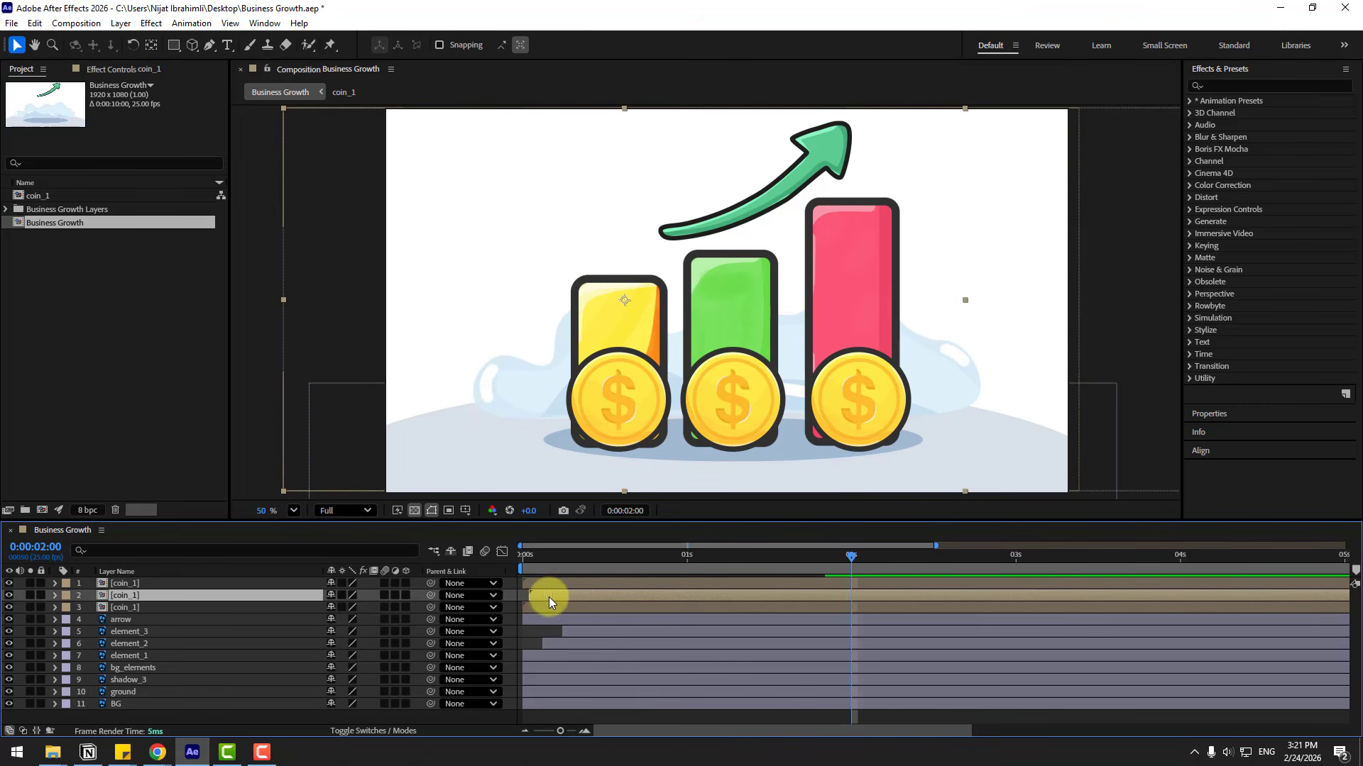
pyautogui.moveTo(547, 598); pyautogui.dragTo(575, 586)
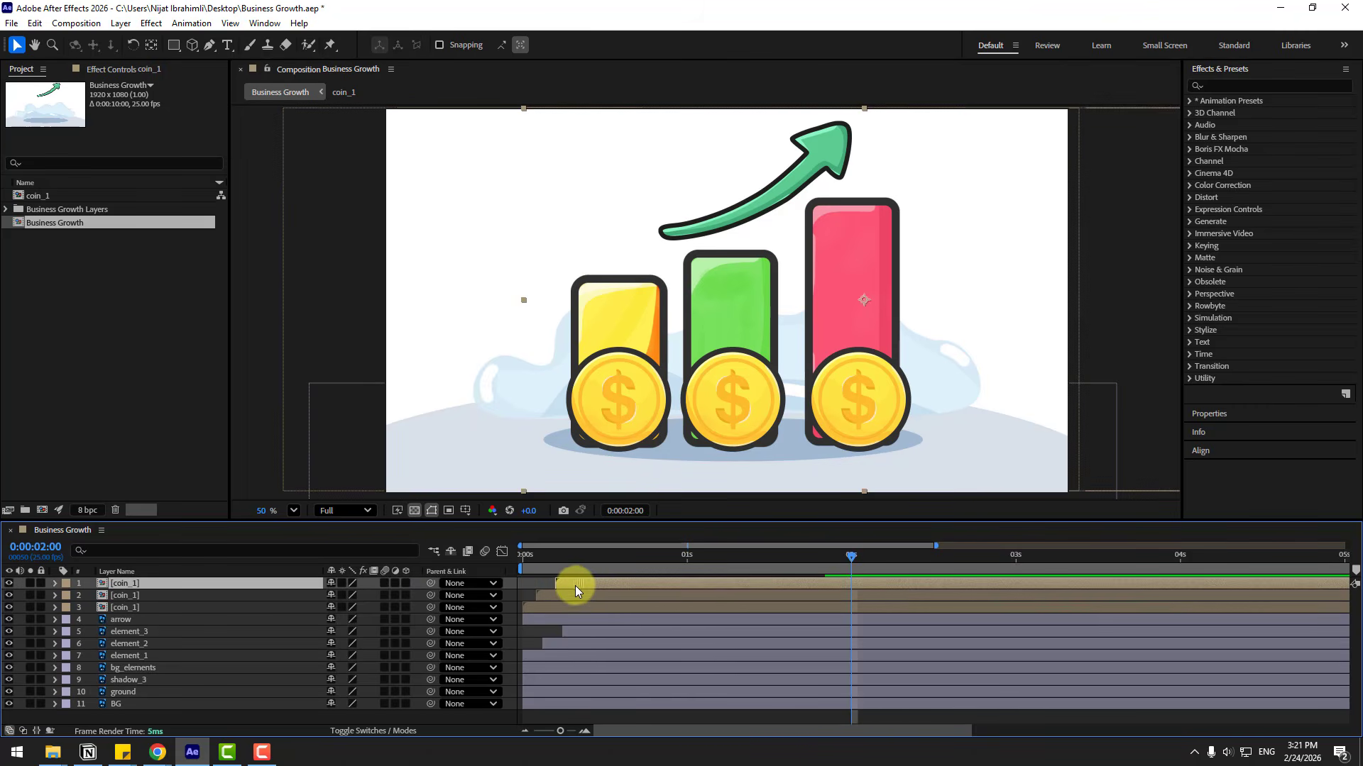
# Delay all three coin_1 layers together so the first starts at about 0:00:01:02, and preview the whole animation
pyautogui.click(138, 608)
pyautogui.keyDown('shift'); pyautogui.click(130, 583); pyautogui.keyUp('shift')
pyautogui.click(739, 557)
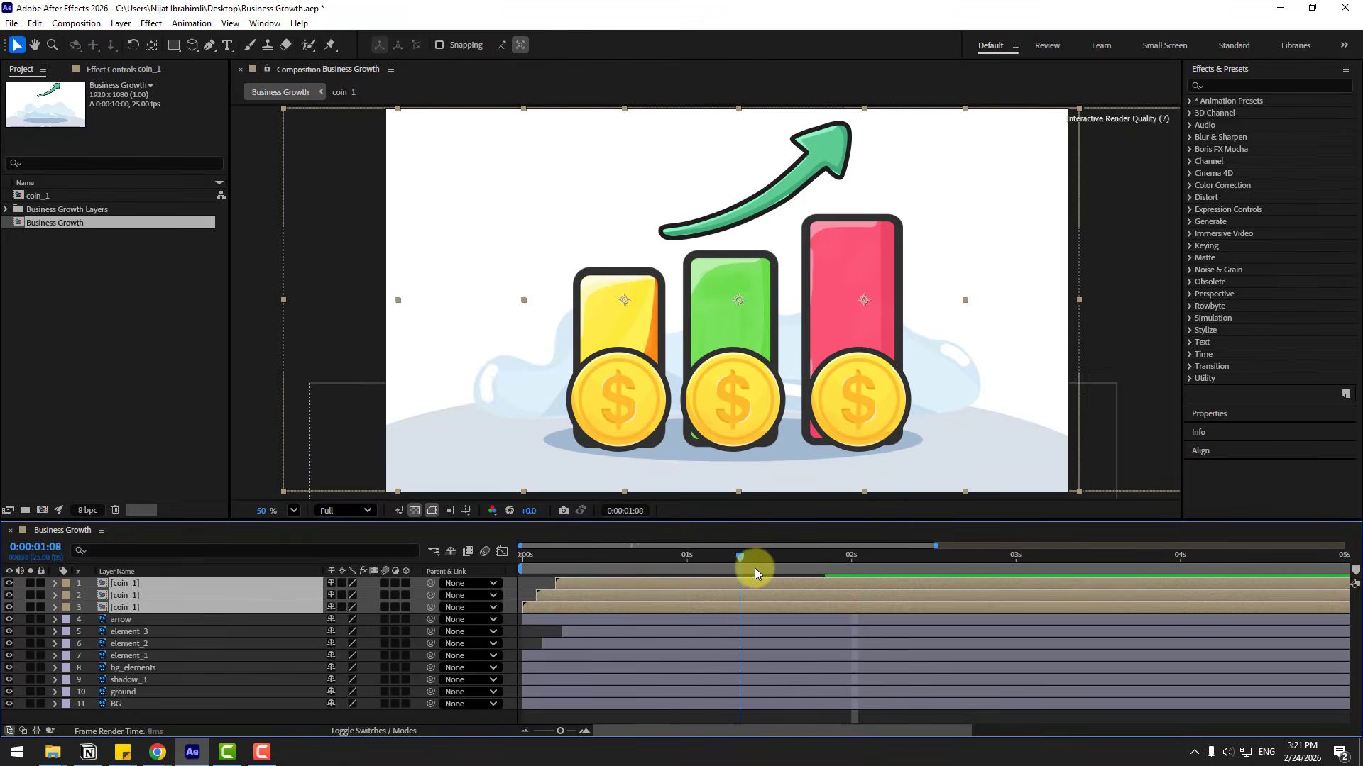
pyautogui.moveTo(755, 574)
pyautogui.mouseDown()
pyautogui.moveTo(637, 569)
pyautogui.moveTo(729, 574)
pyautogui.mouseUp()
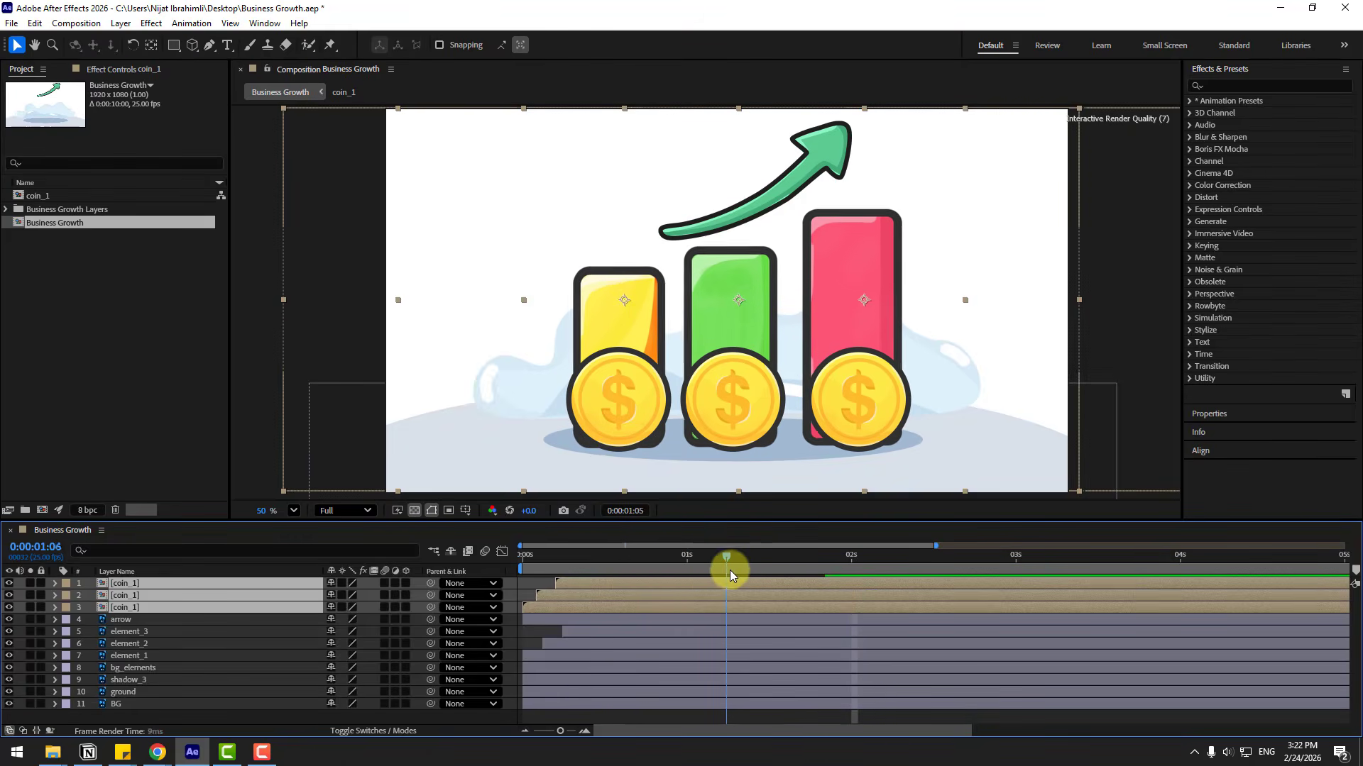
pyautogui.moveTo(583, 603); pyautogui.dragTo(761, 606)
pyautogui.moveTo(658, 556); pyautogui.dragTo(878, 559)
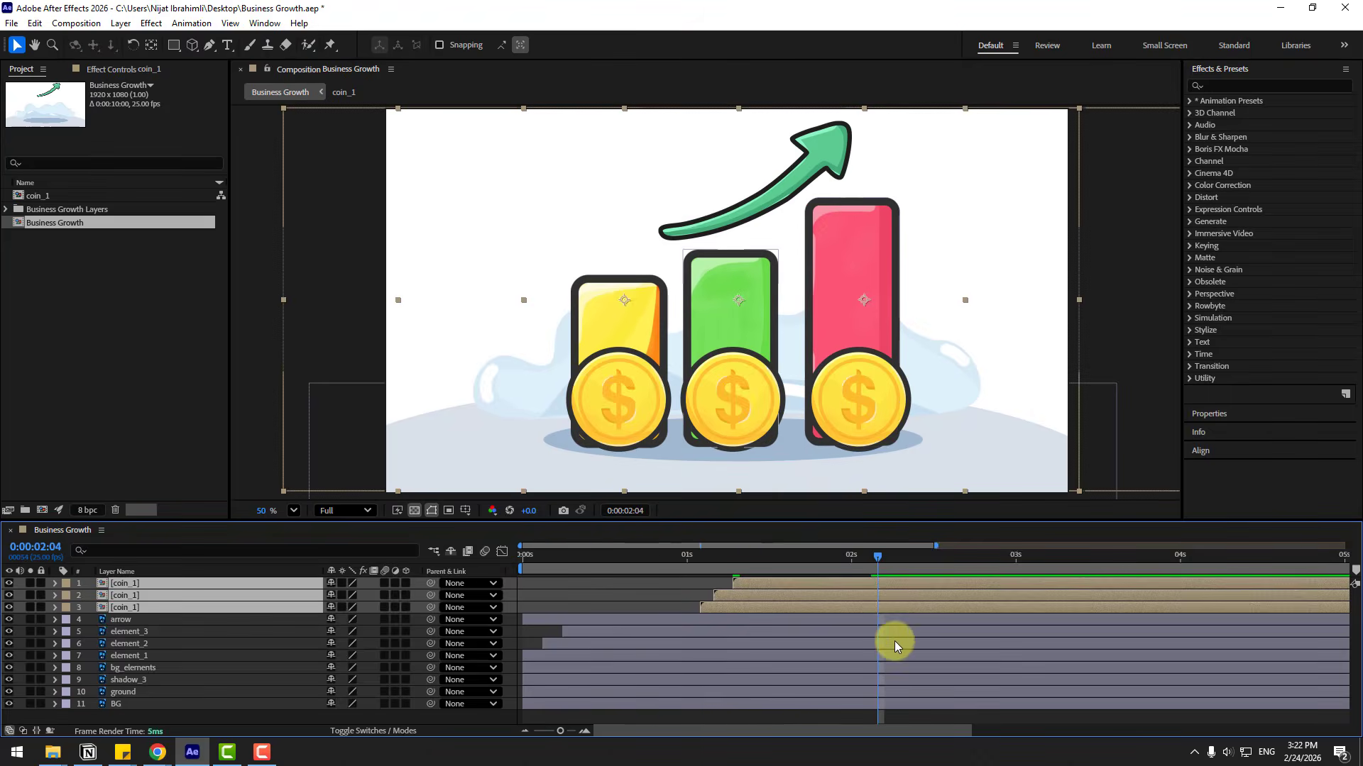
pyautogui.press('-')
pyautogui.press('space')
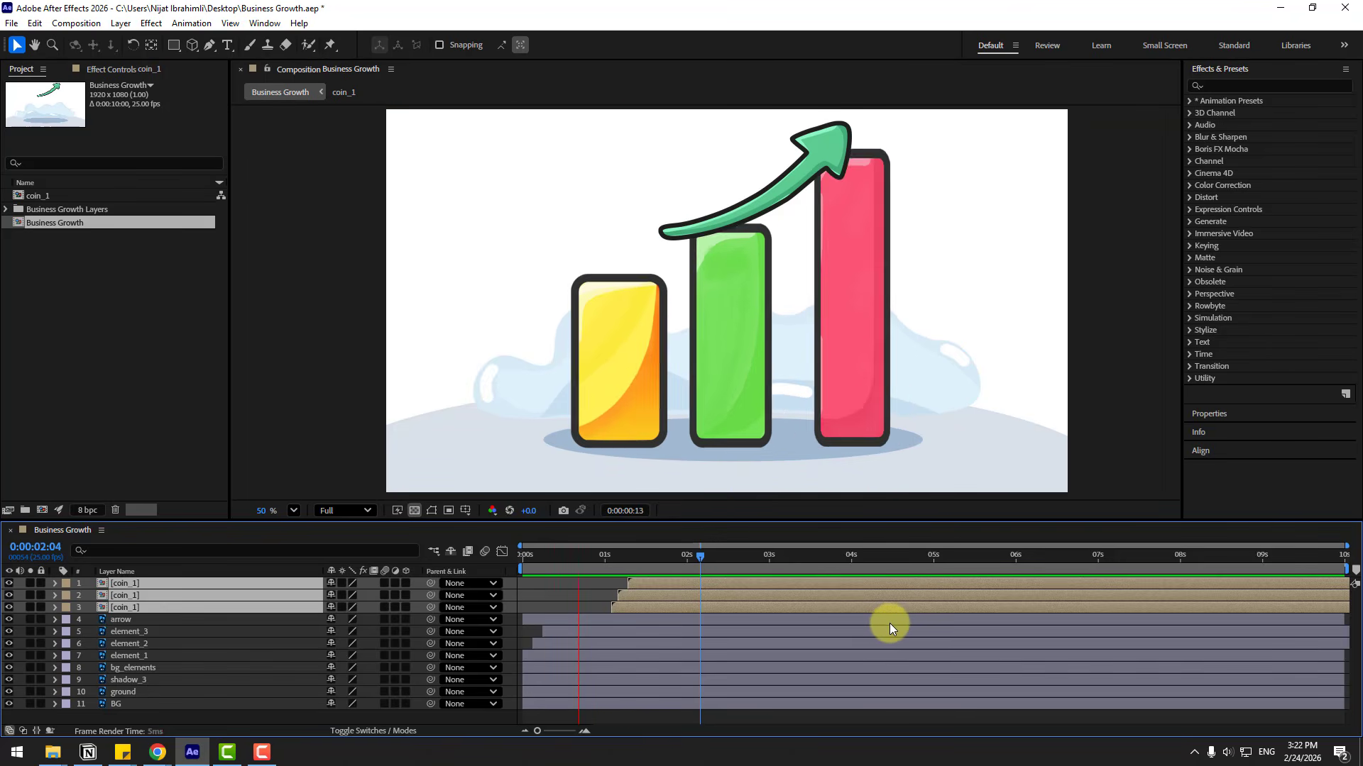
pyautogui.press('space')
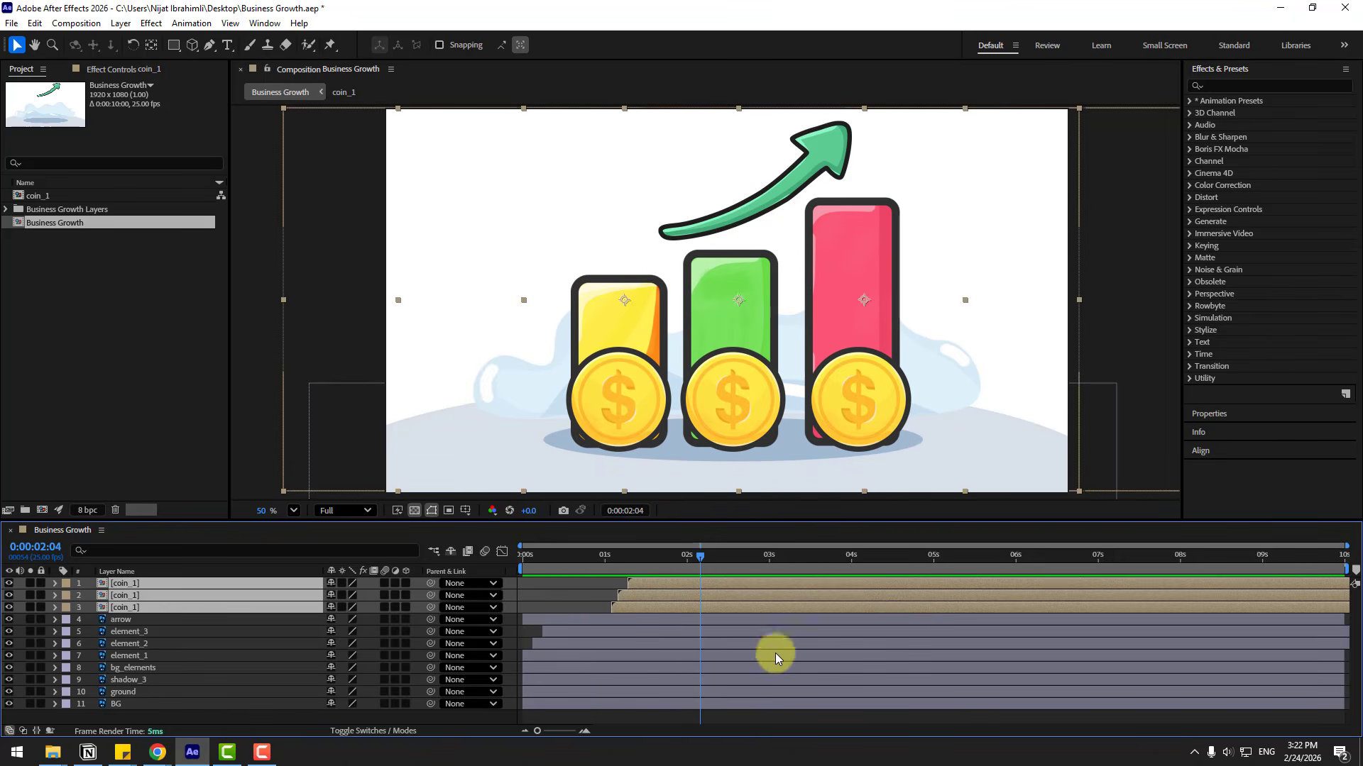
# Enable motion blur for every layer in the Business Growth composition and preview the result
pyautogui.click(236, 712)
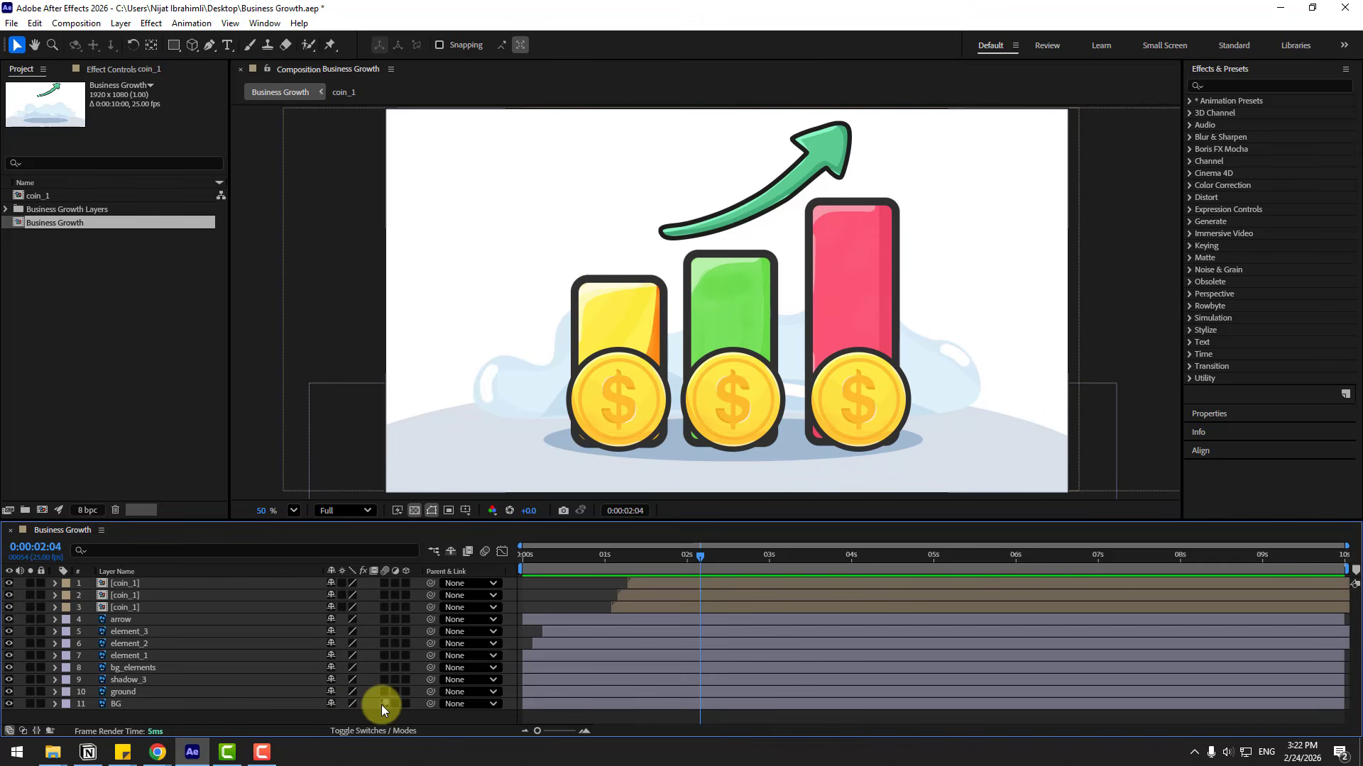
pyautogui.moveTo(384, 709); pyautogui.dragTo(386, 672)
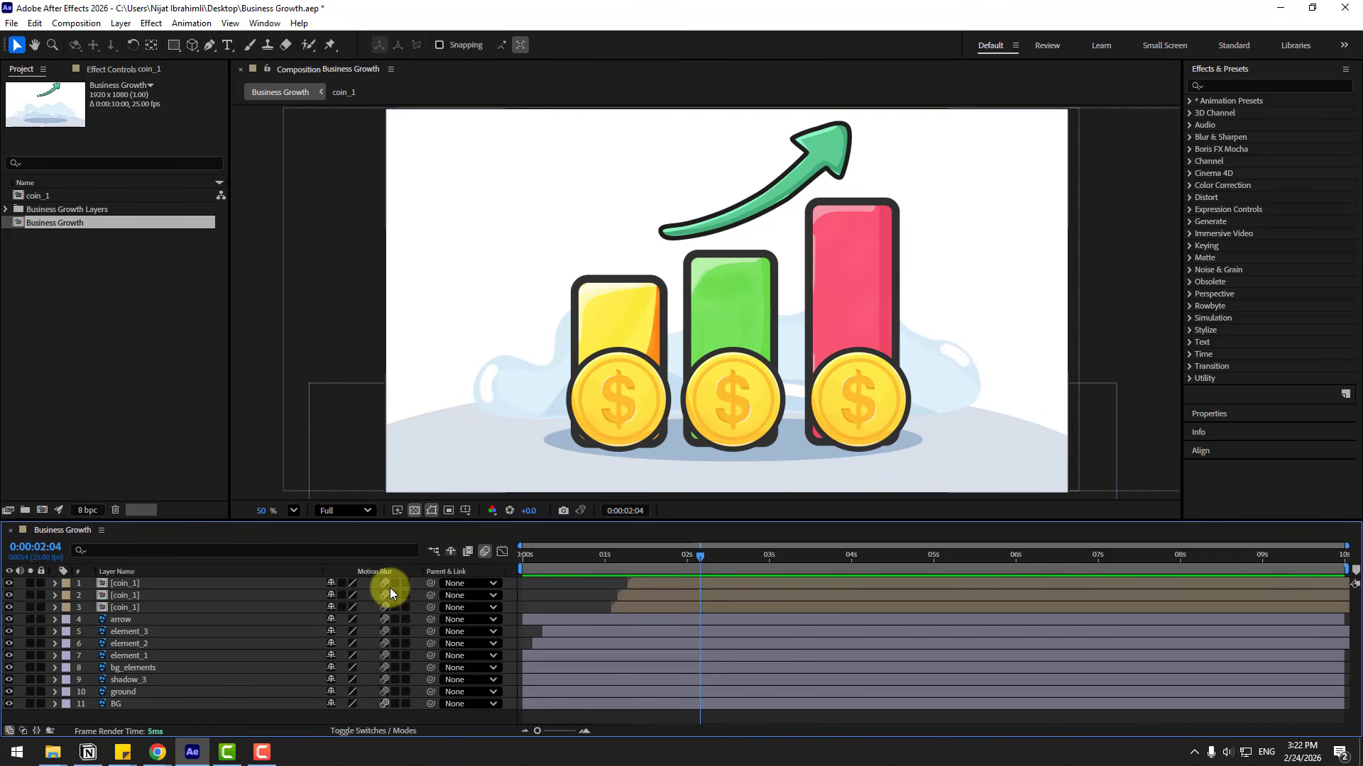
pyautogui.press('space')
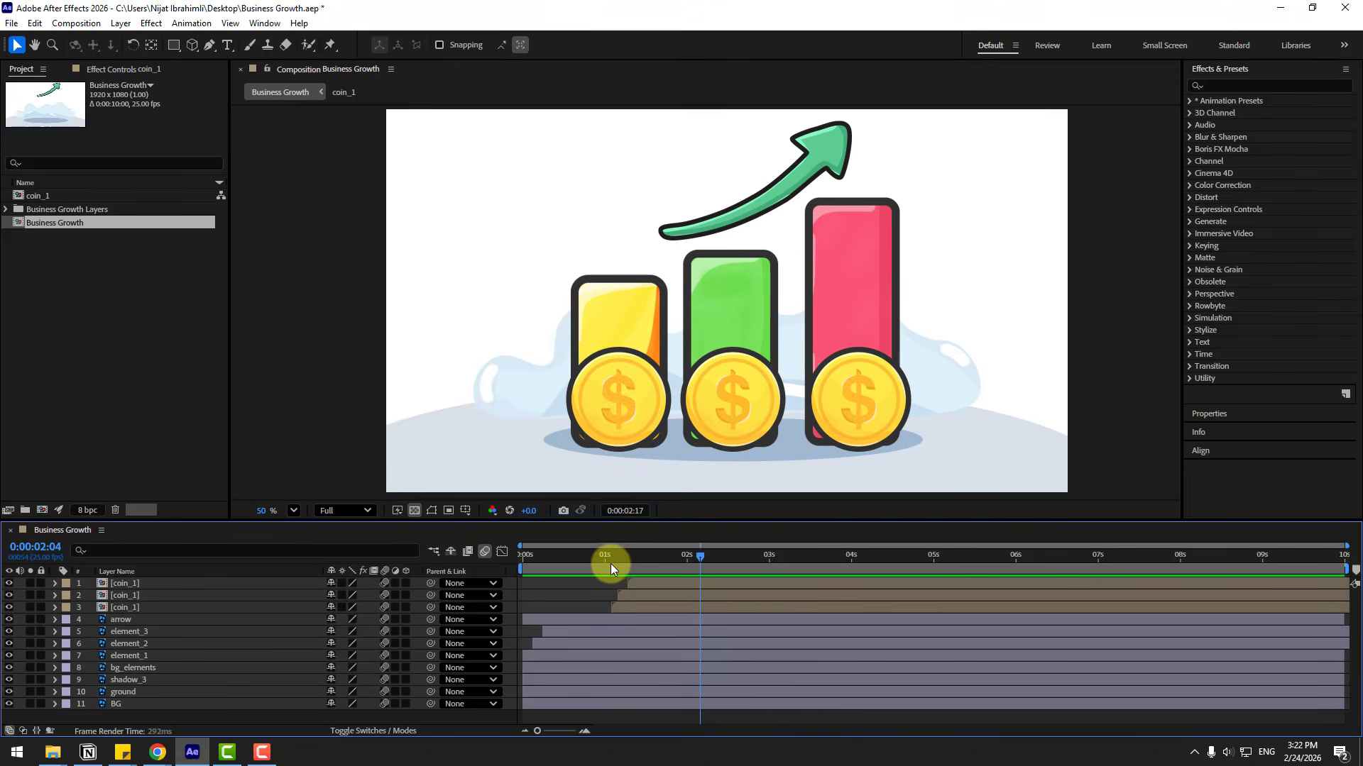
# At the start of the composition, set the arrow layer's scale to 0%
pyautogui.click(646, 568)
pyautogui.moveTo(645, 568); pyautogui.dragTo(504, 582)
pyautogui.click(777, 200)
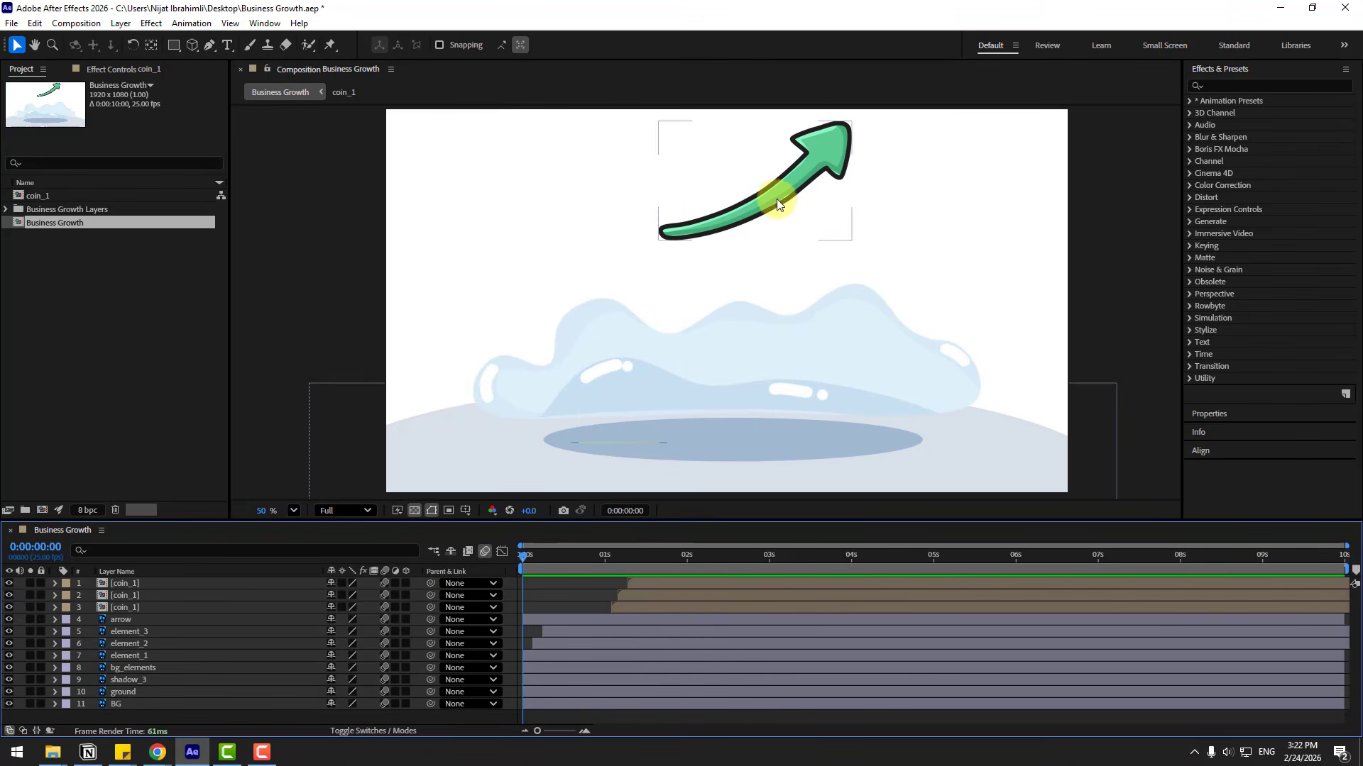
pyautogui.press('s')
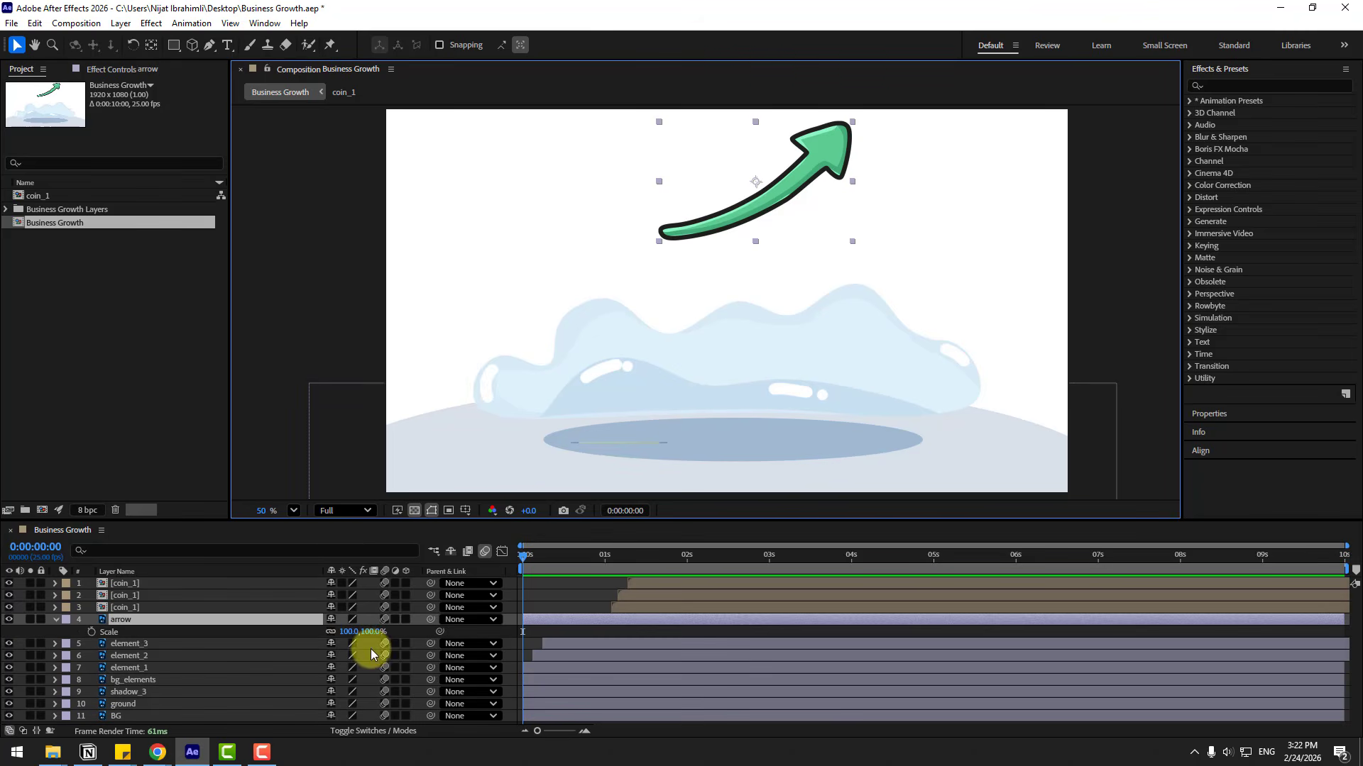
pyautogui.click(344, 631)
pyautogui.write('00')
pyautogui.press('Return')
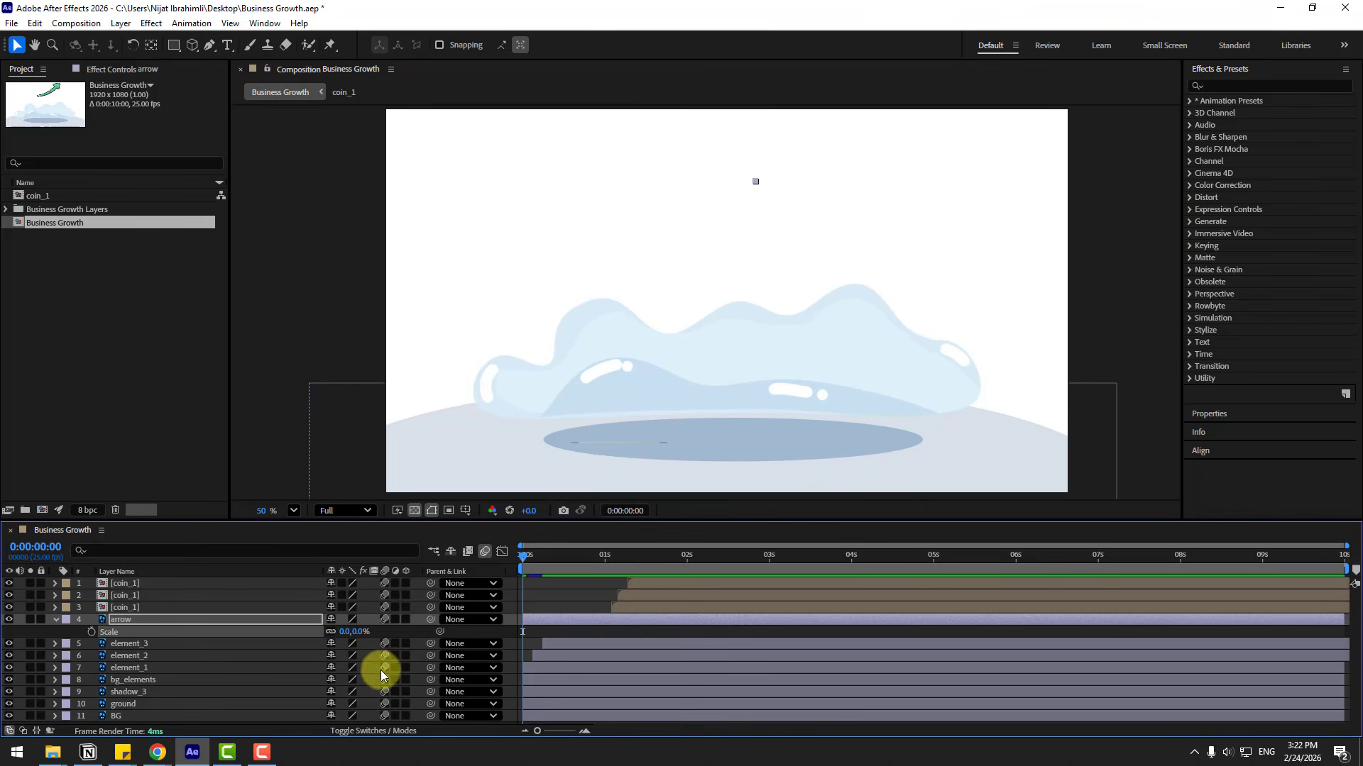
# Delay the arrow layer to start at about 0:00:01:16 and keyframe its 0% scale just after it begins
pyautogui.moveTo(512, 569); pyautogui.dragTo(673, 559)
pyautogui.moveTo(534, 620); pyautogui.dragTo(661, 628)
pyautogui.click(92, 631)
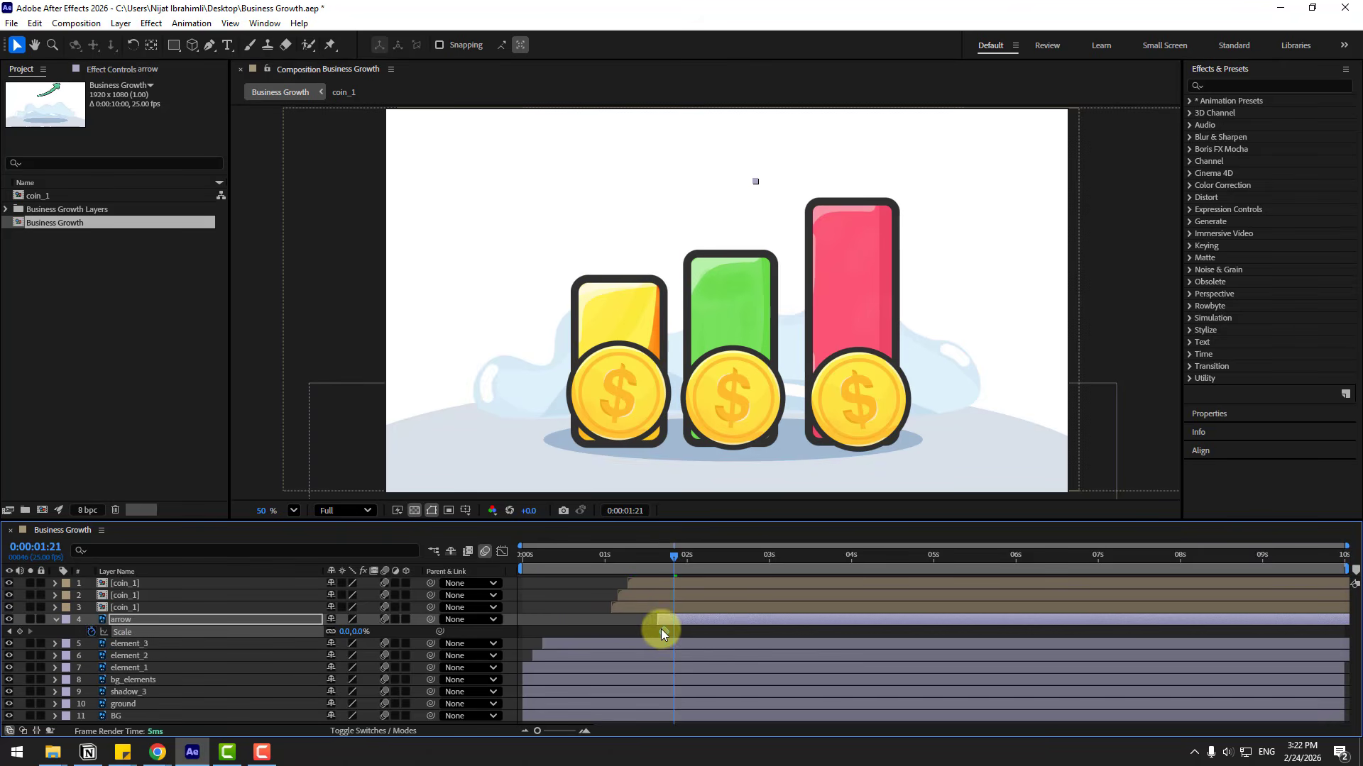
# Keyframe the arrow's scale at 100% at 0:00:02:01 and apply Easy Ease to both scale keyframes
pyautogui.moveTo(677, 555); pyautogui.dragTo(690, 559)
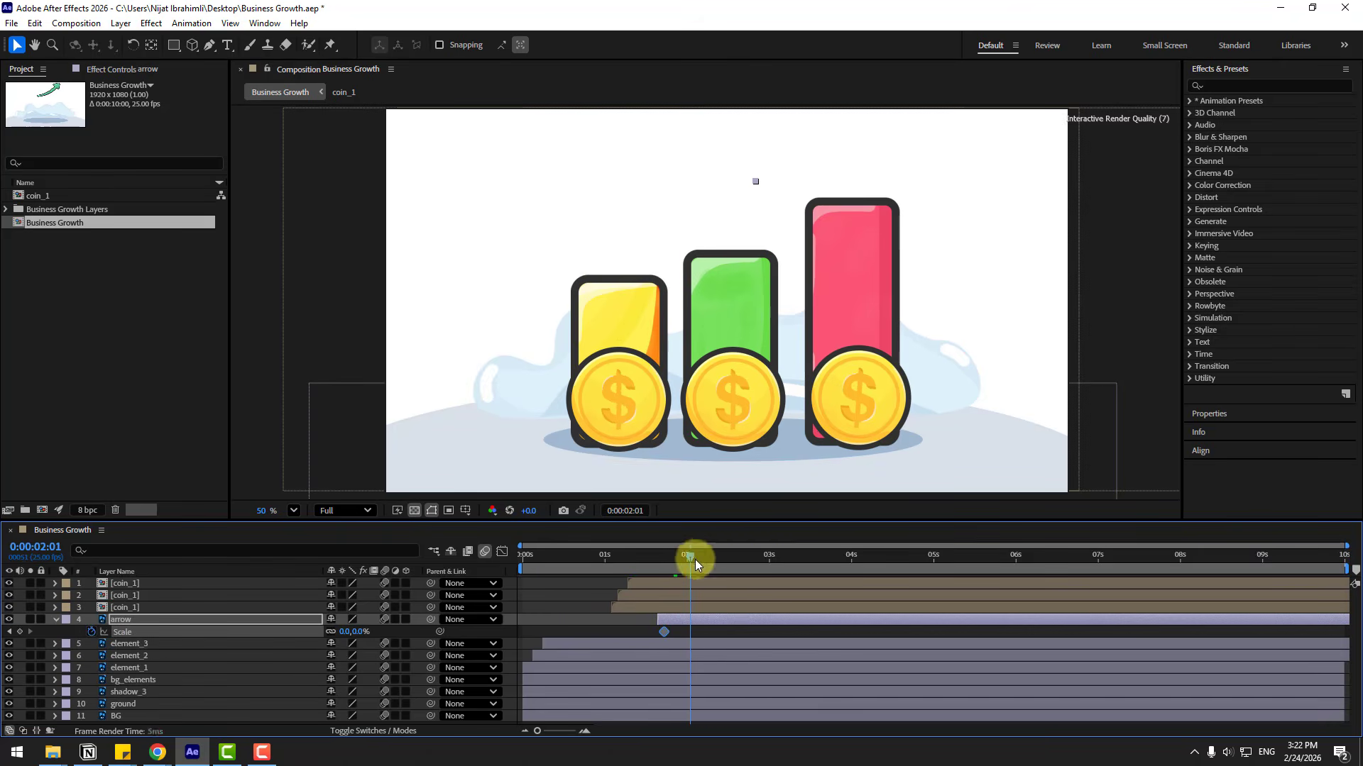
pyautogui.click(345, 631)
pyautogui.write('100')
pyautogui.press('Return')
pyautogui.moveTo(704, 627); pyautogui.dragTo(647, 640)
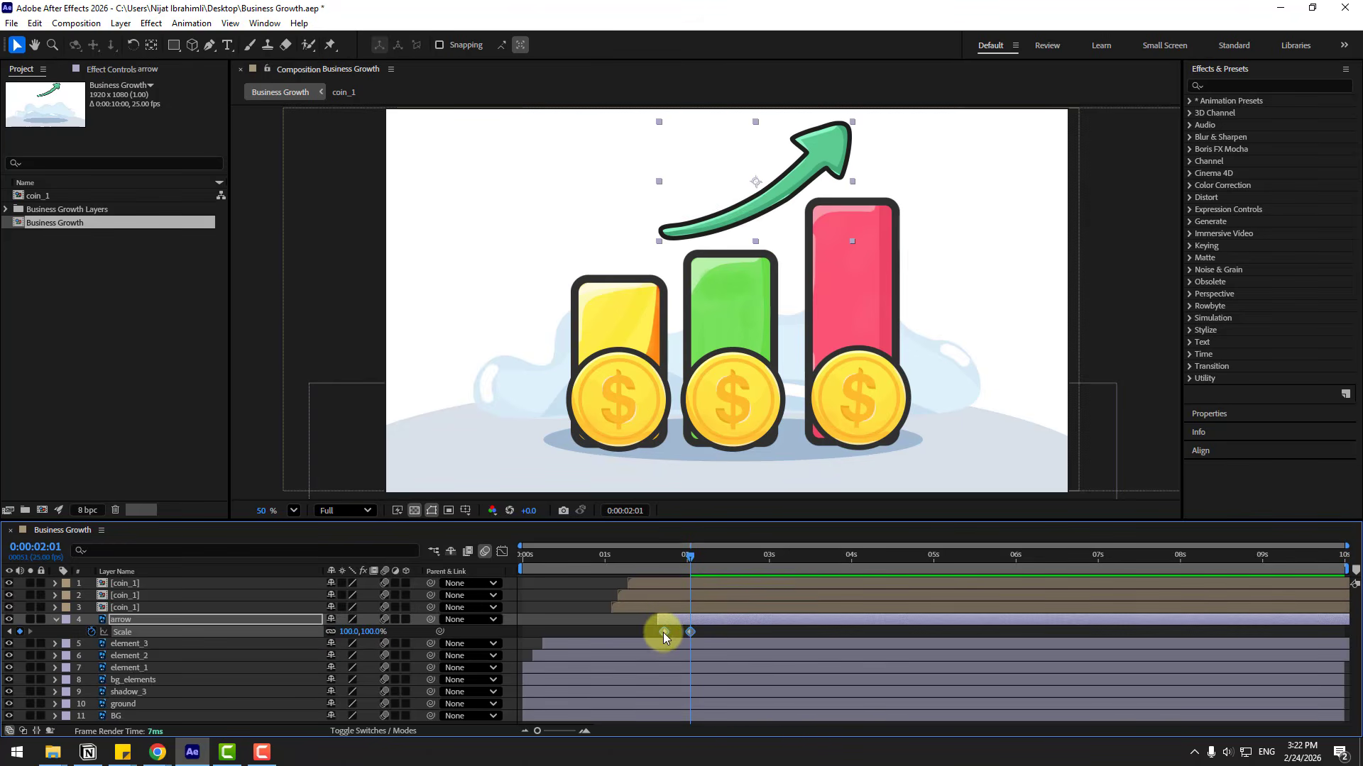
pyautogui.rightClick(663, 633)
pyautogui.click(912, 466)
pyautogui.moveTo(727, 554); pyautogui.dragTo(697, 561)
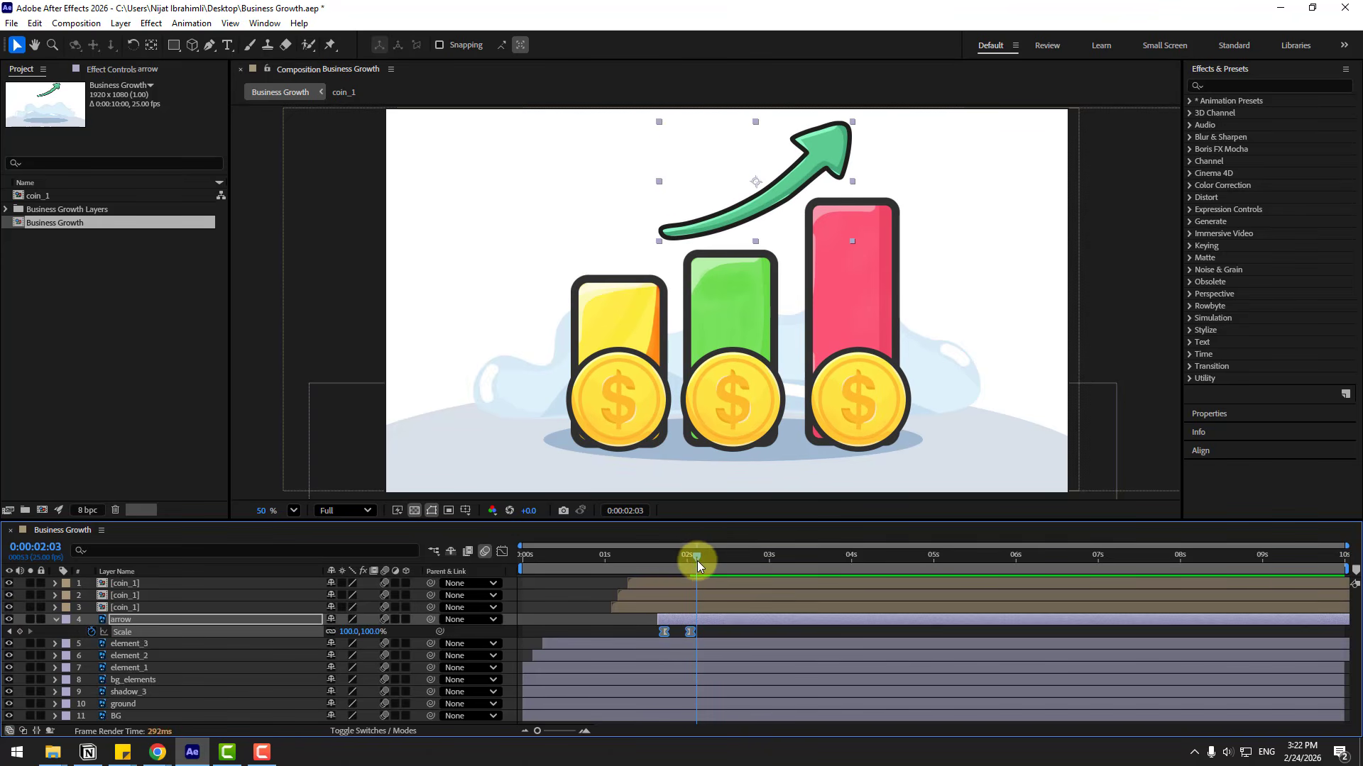
# Add the expression wiggle(1,6) to the arrow's Position and preview from about 0:00:03:04 by moving the work area start there
pyautogui.click(107, 622)
pyautogui.hotkey('shift', 'p')
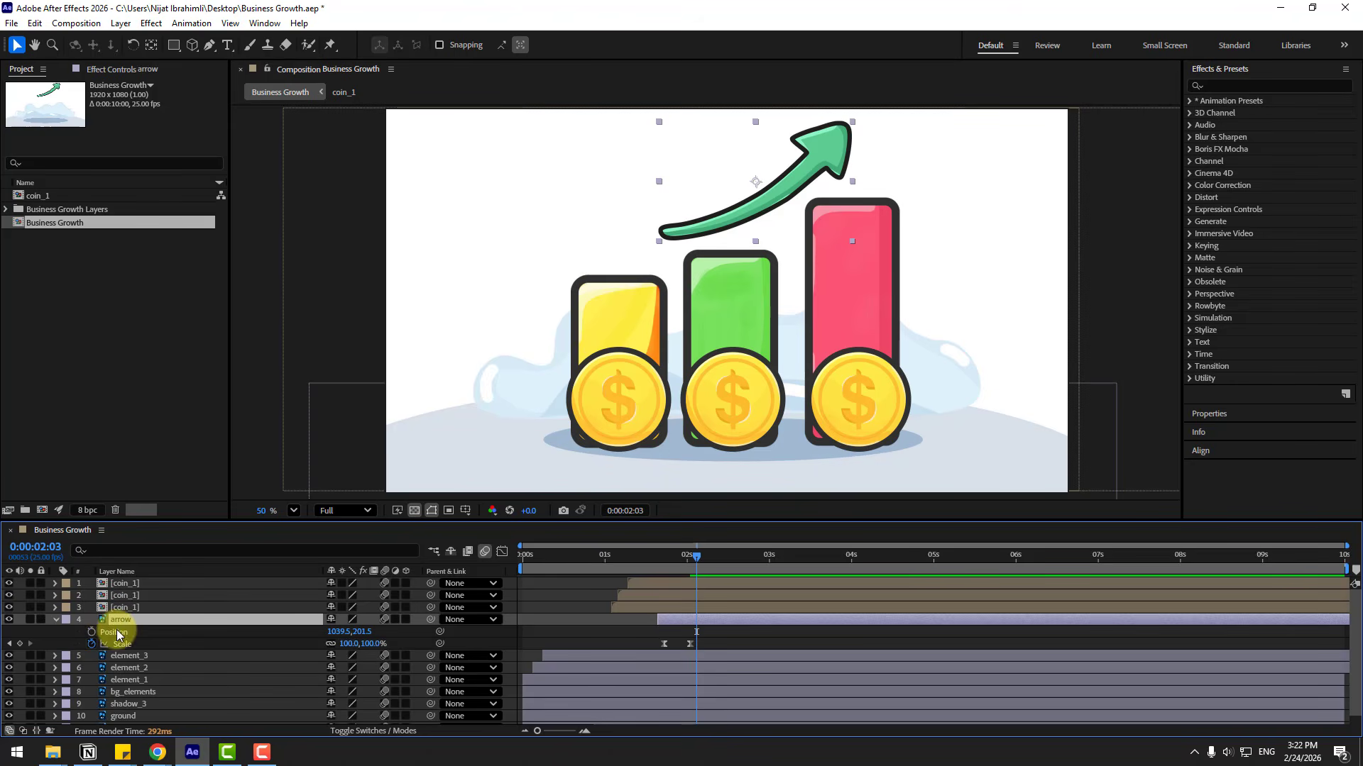
pyautogui.click(71, 636)
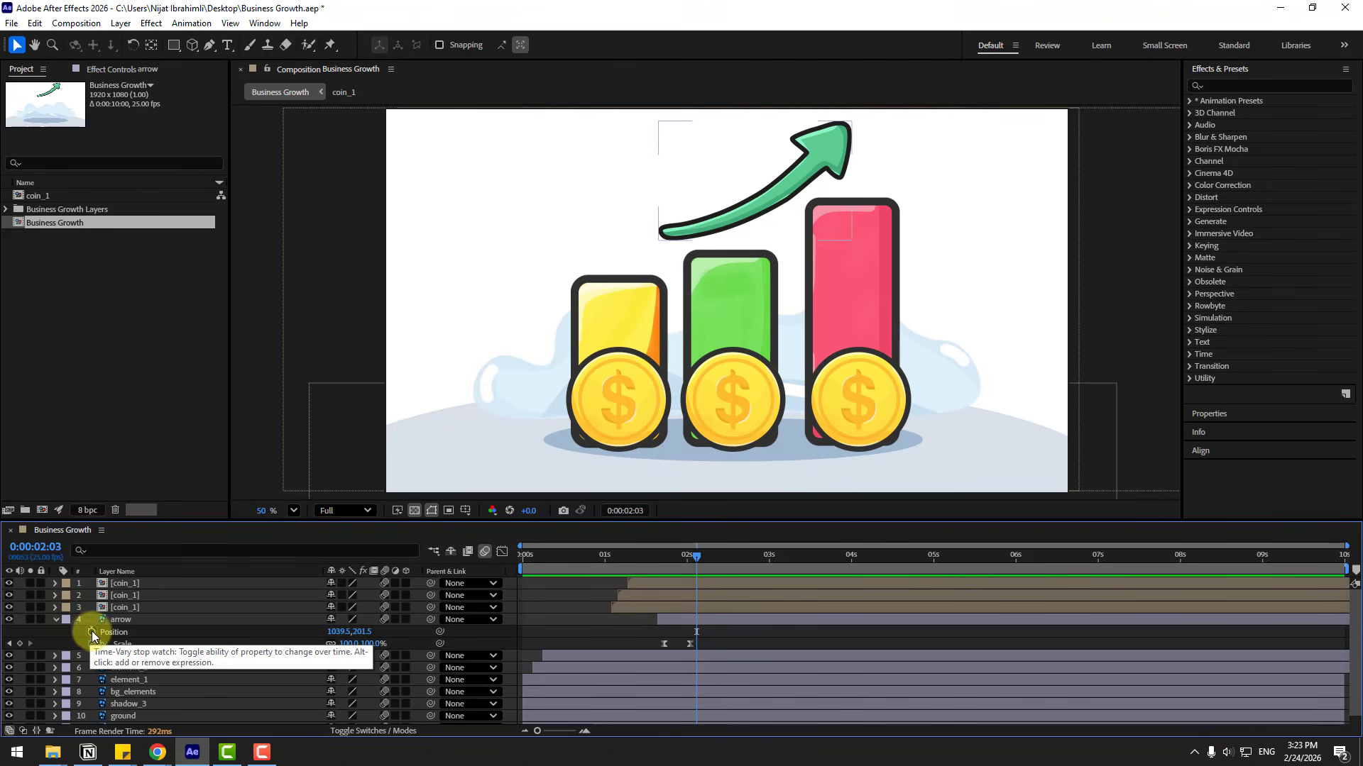
pyautogui.keyDown('alt'); pyautogui.click(92, 632); pyautogui.keyUp('alt')
pyautogui.write('wiggle(1,6')
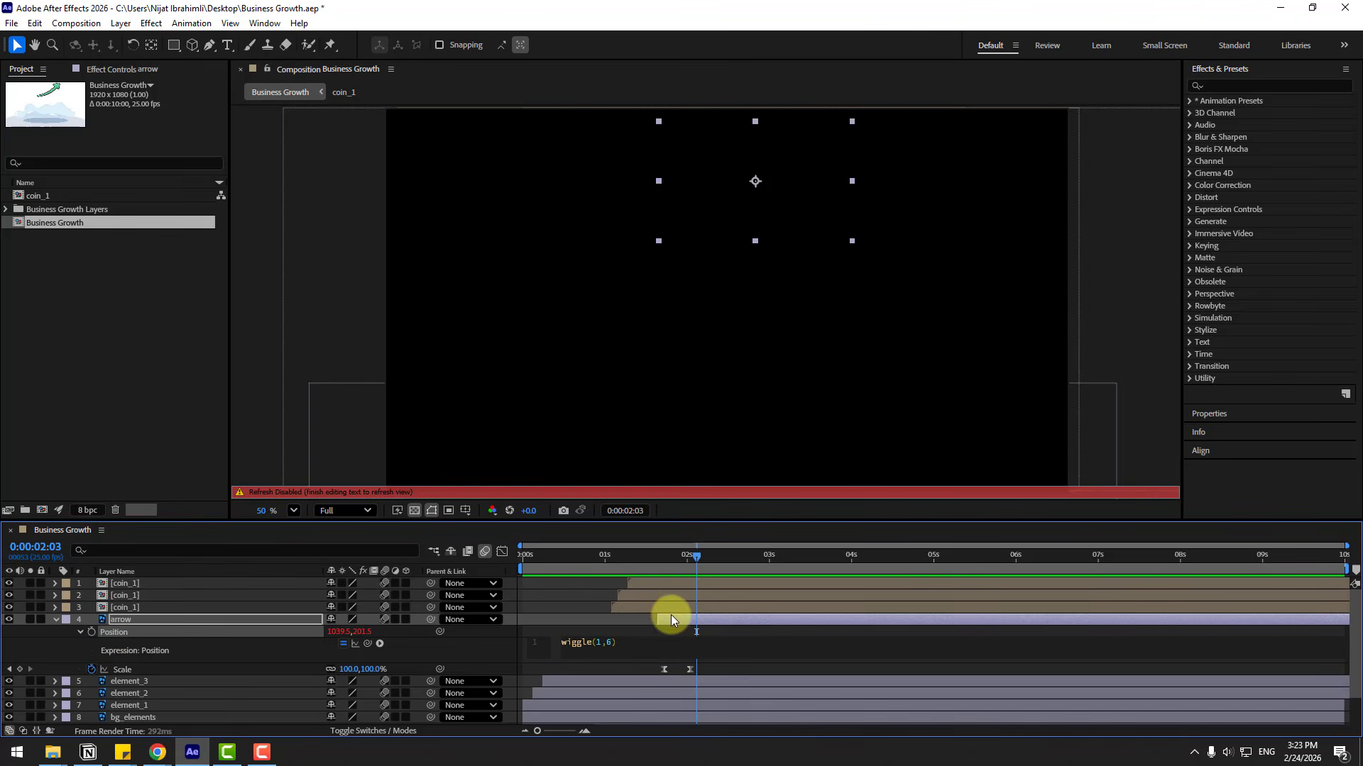
pyautogui.click(44, 645)
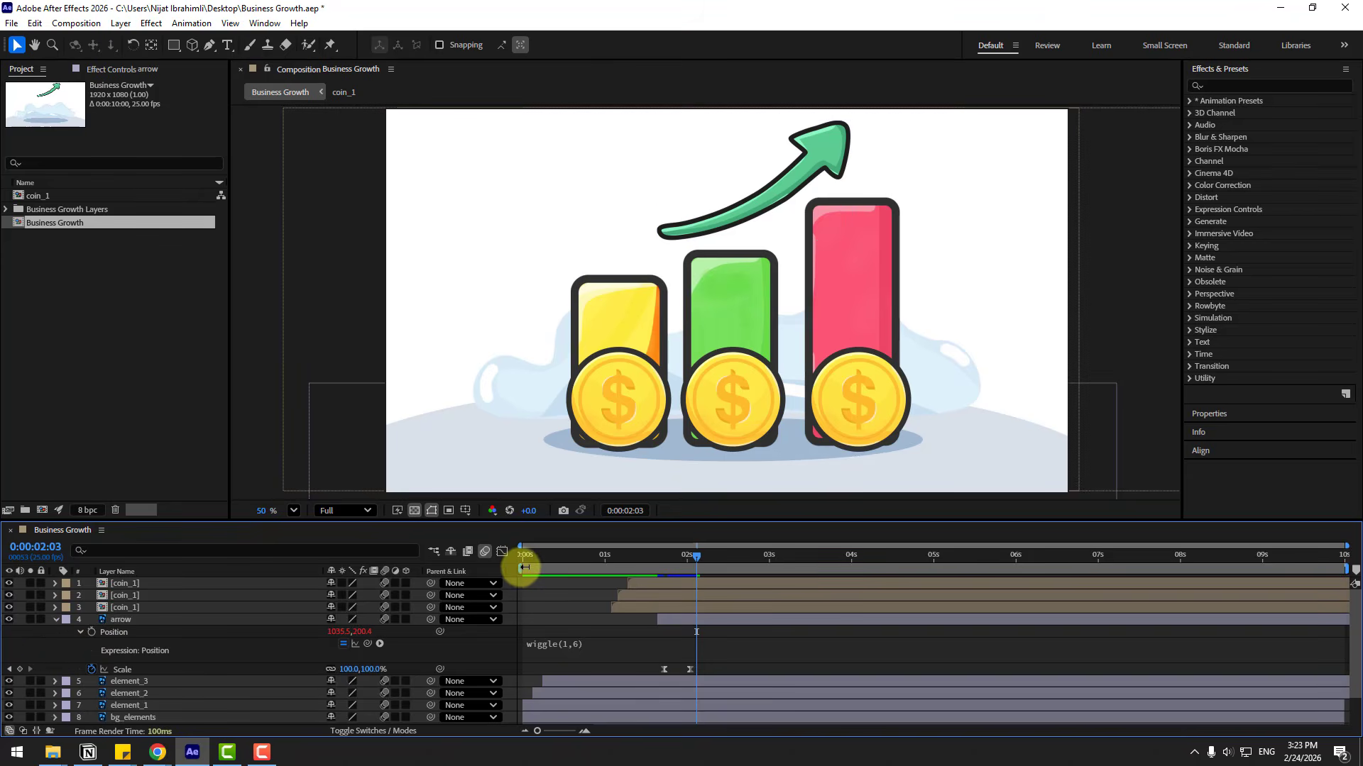
pyautogui.moveTo(524, 568); pyautogui.dragTo(773, 573)
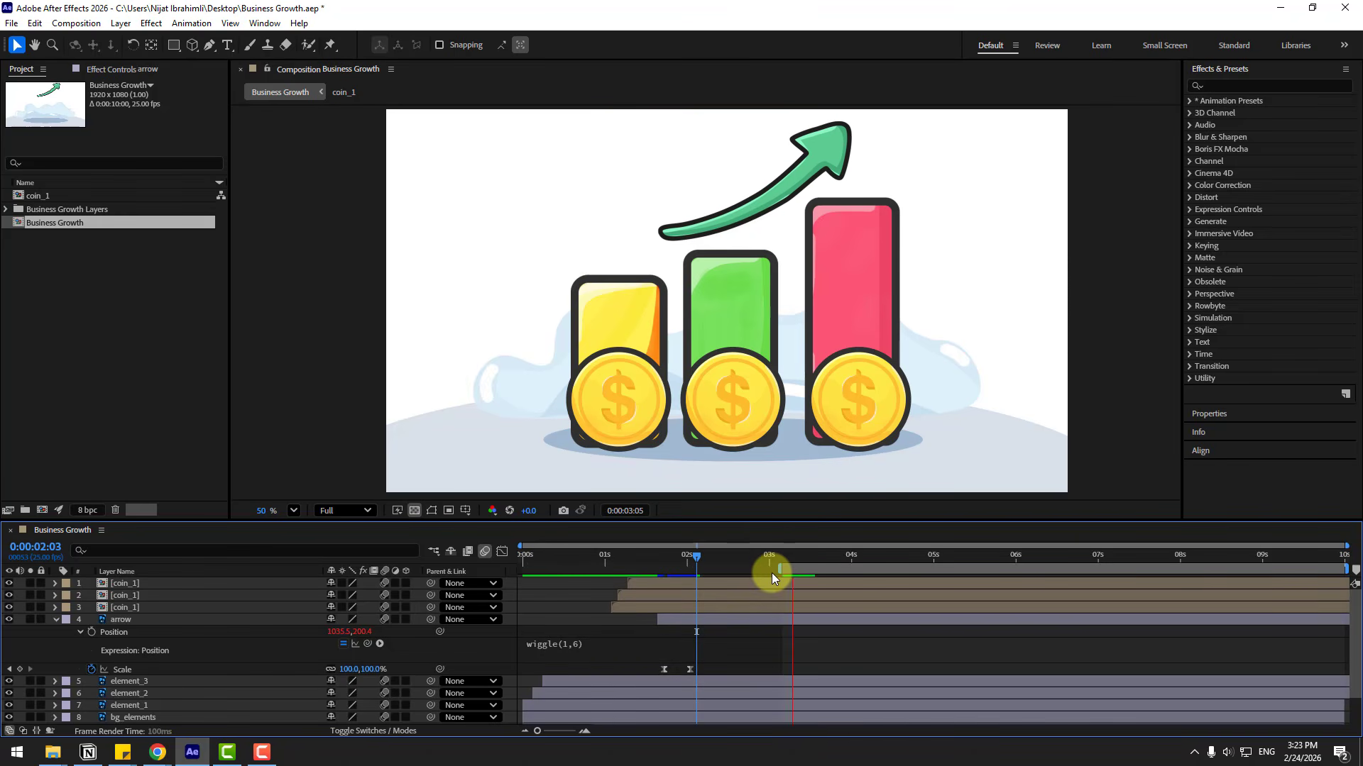
pyautogui.click(887, 560)
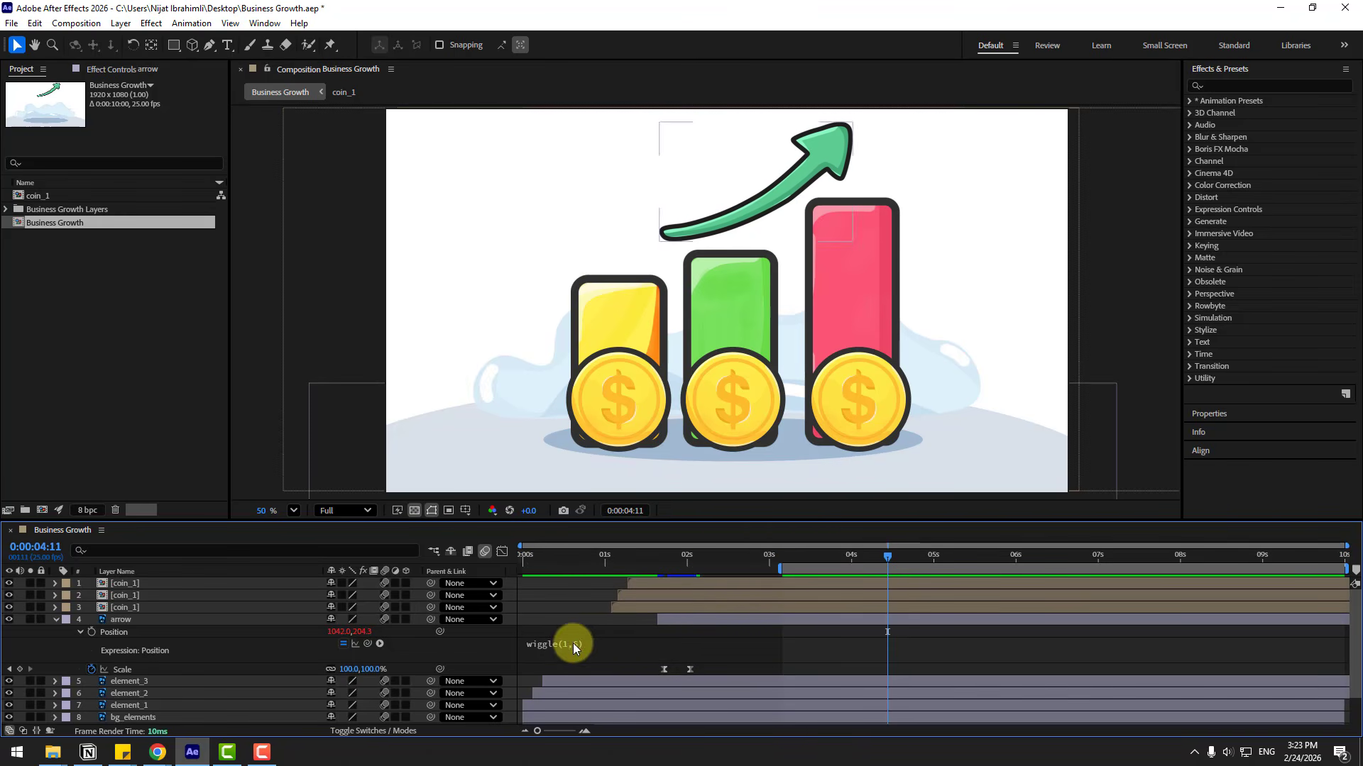
# Change the arrow's Position expression to wiggle(1,12) and preview the movement
pyautogui.click(573, 643)
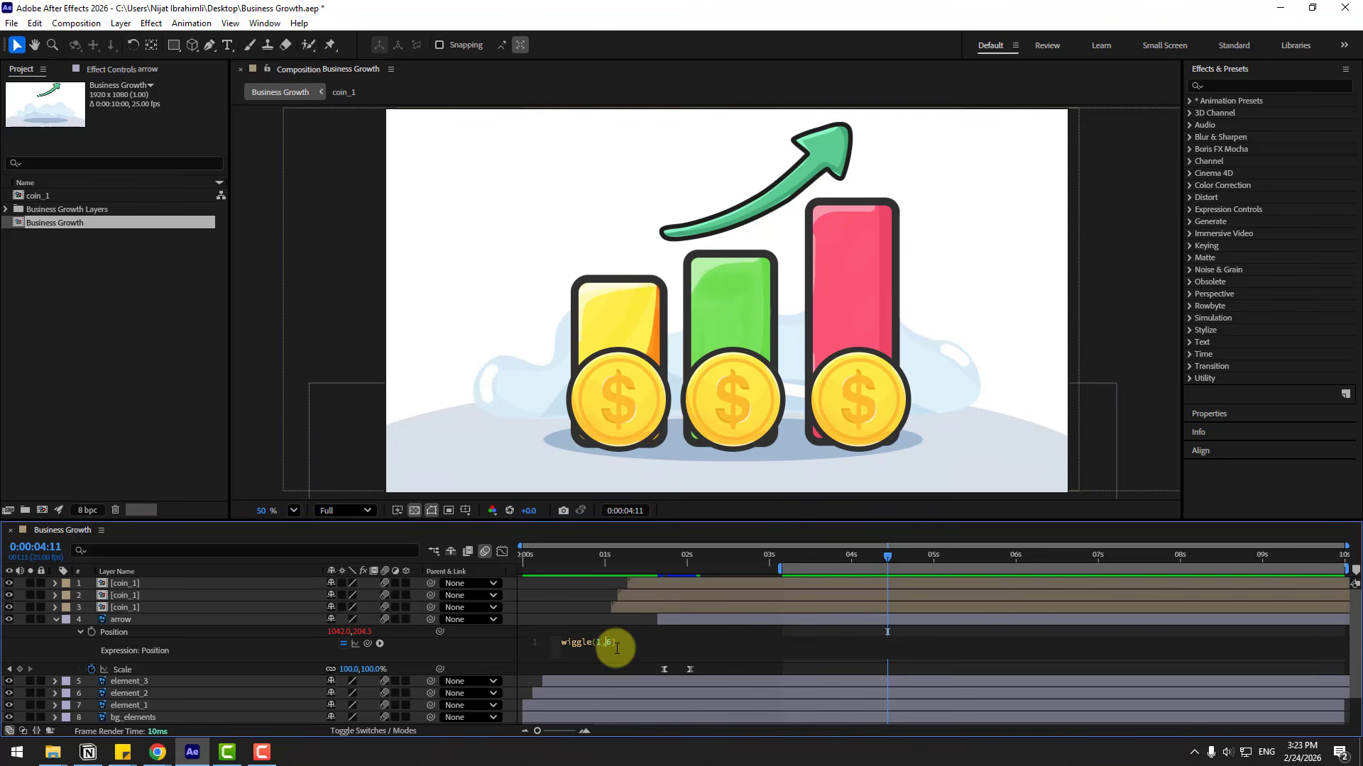
pyautogui.write('12')
pyautogui.click(663, 636)
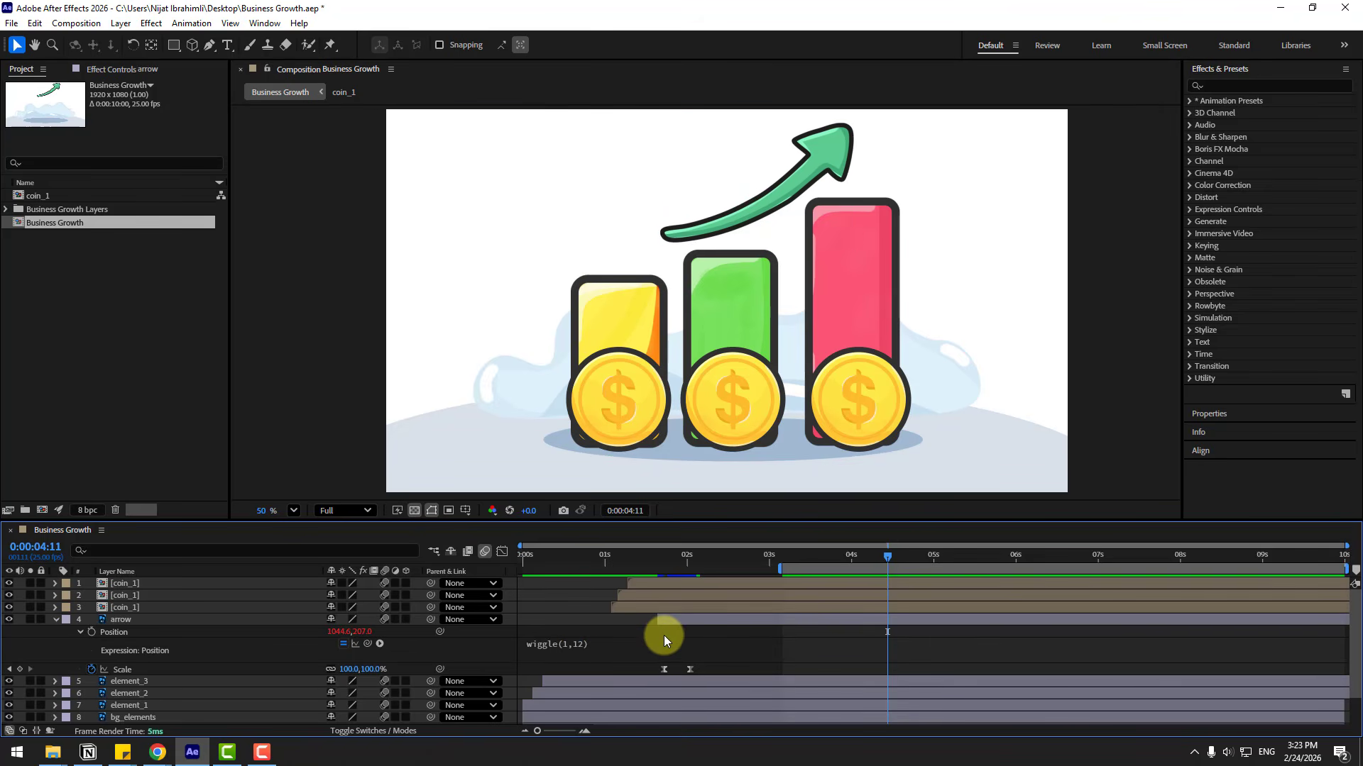
pyautogui.press('space')
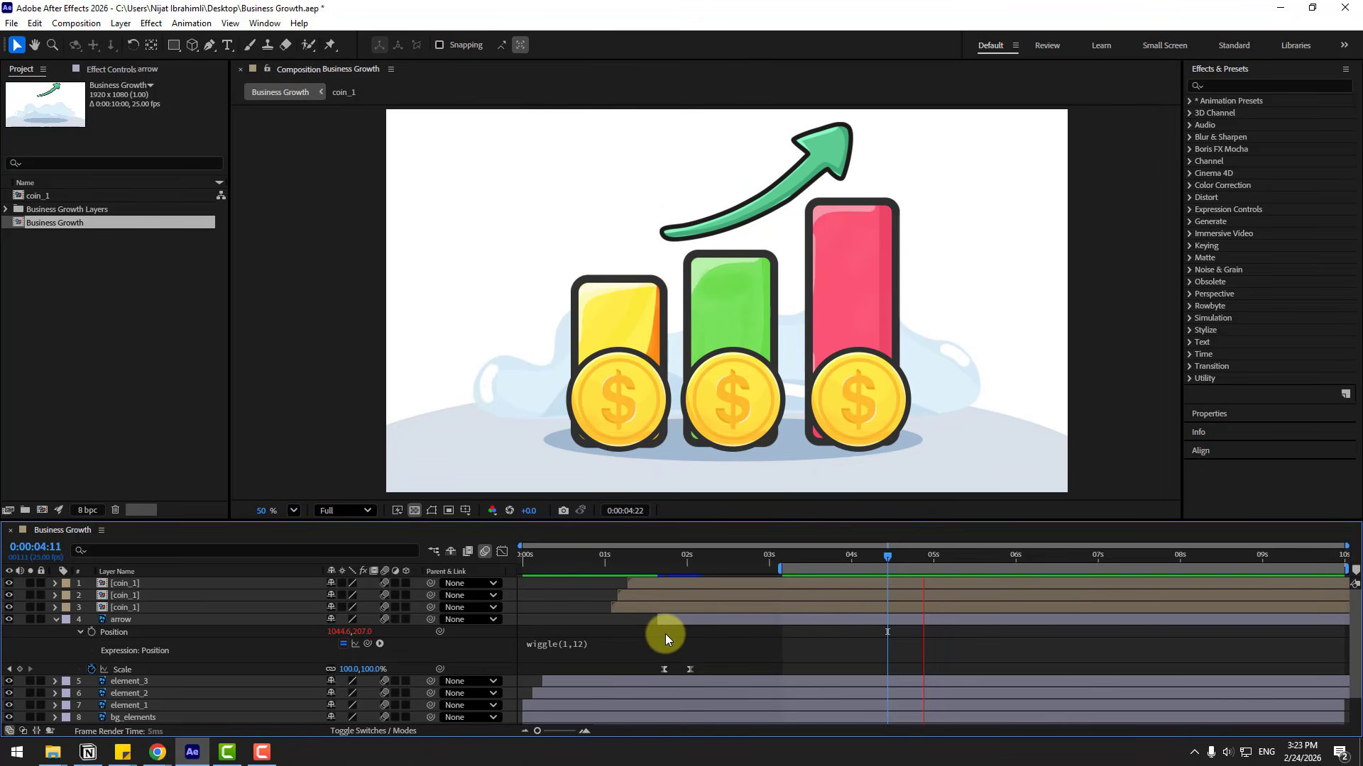
# Change the arrow's Position expression to wiggle(4,12) and preview the faster movement
pyautogui.click(569, 648)
pyautogui.click(600, 643)
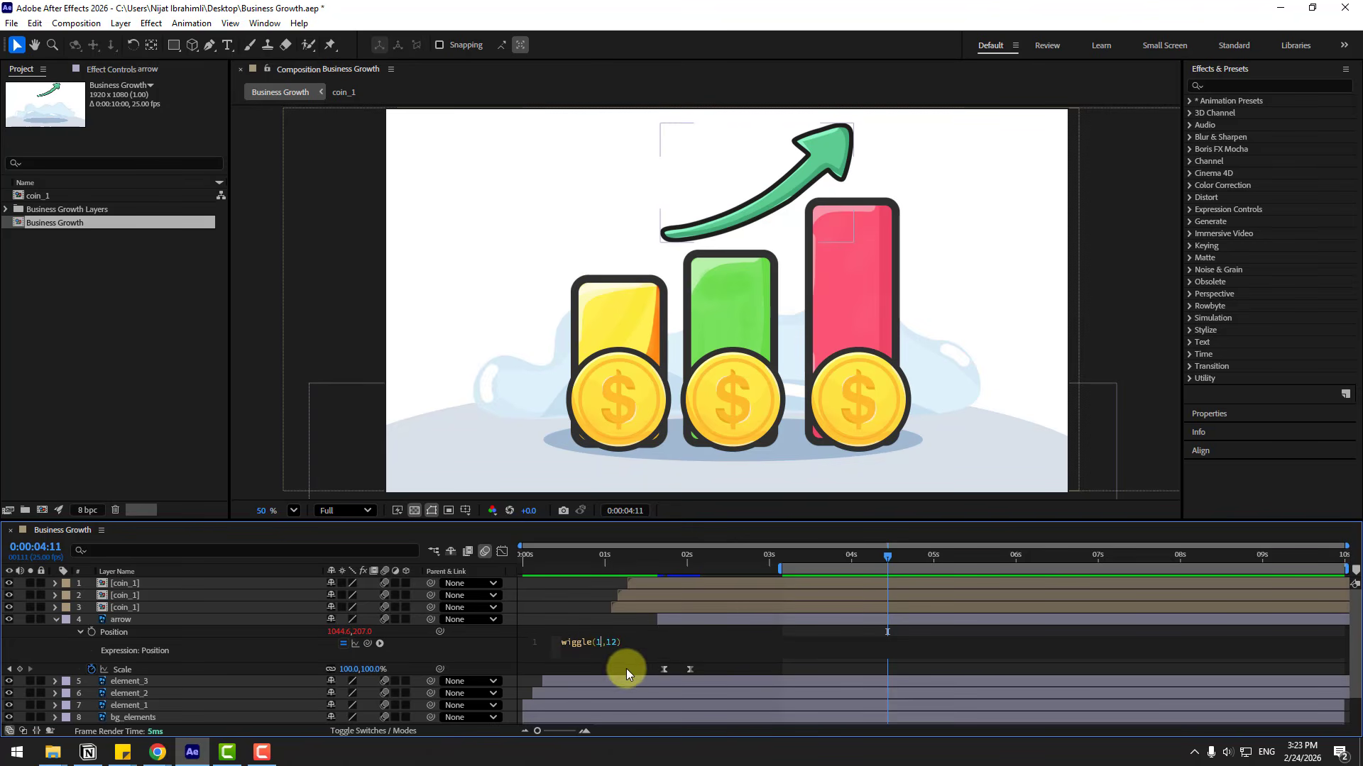
pyautogui.write('4')
pyautogui.click(670, 633)
pyautogui.press('space')
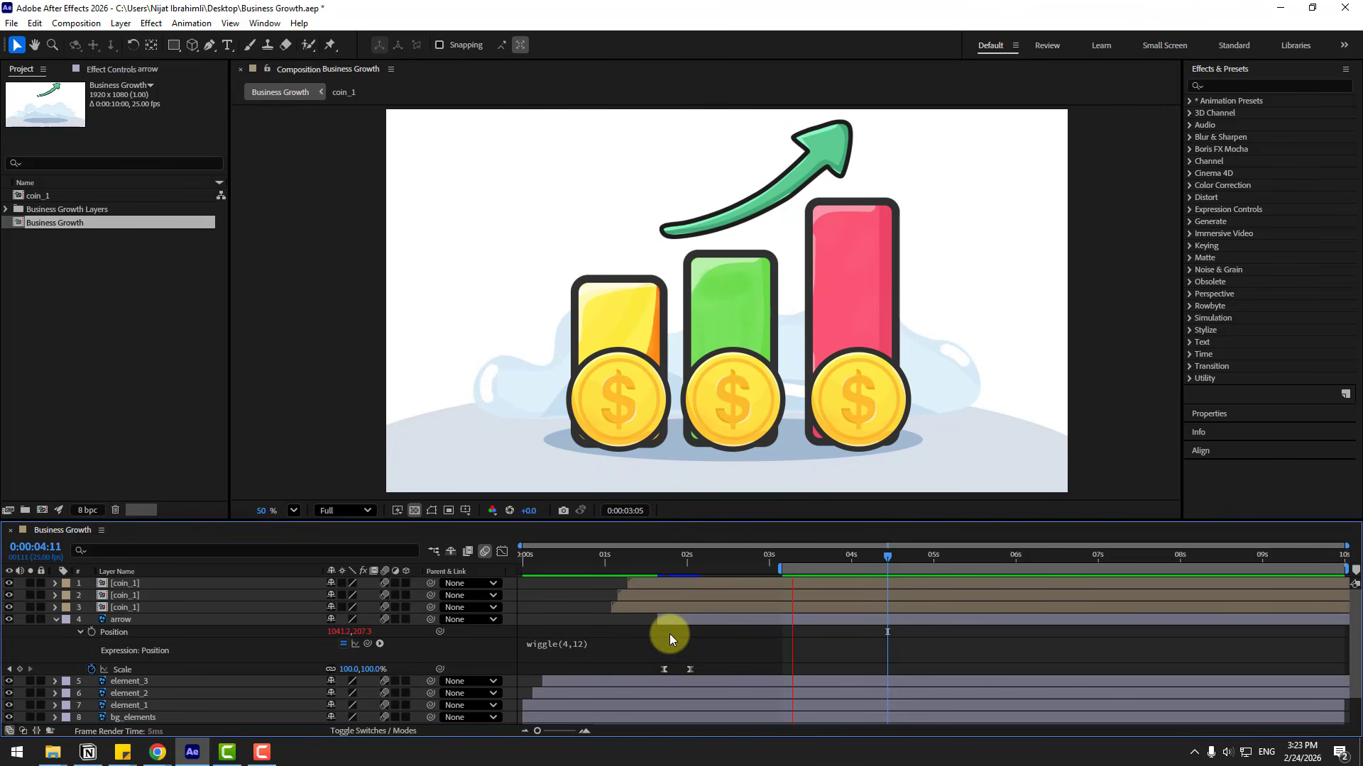
pyautogui.scroll(-1, 687, 411)
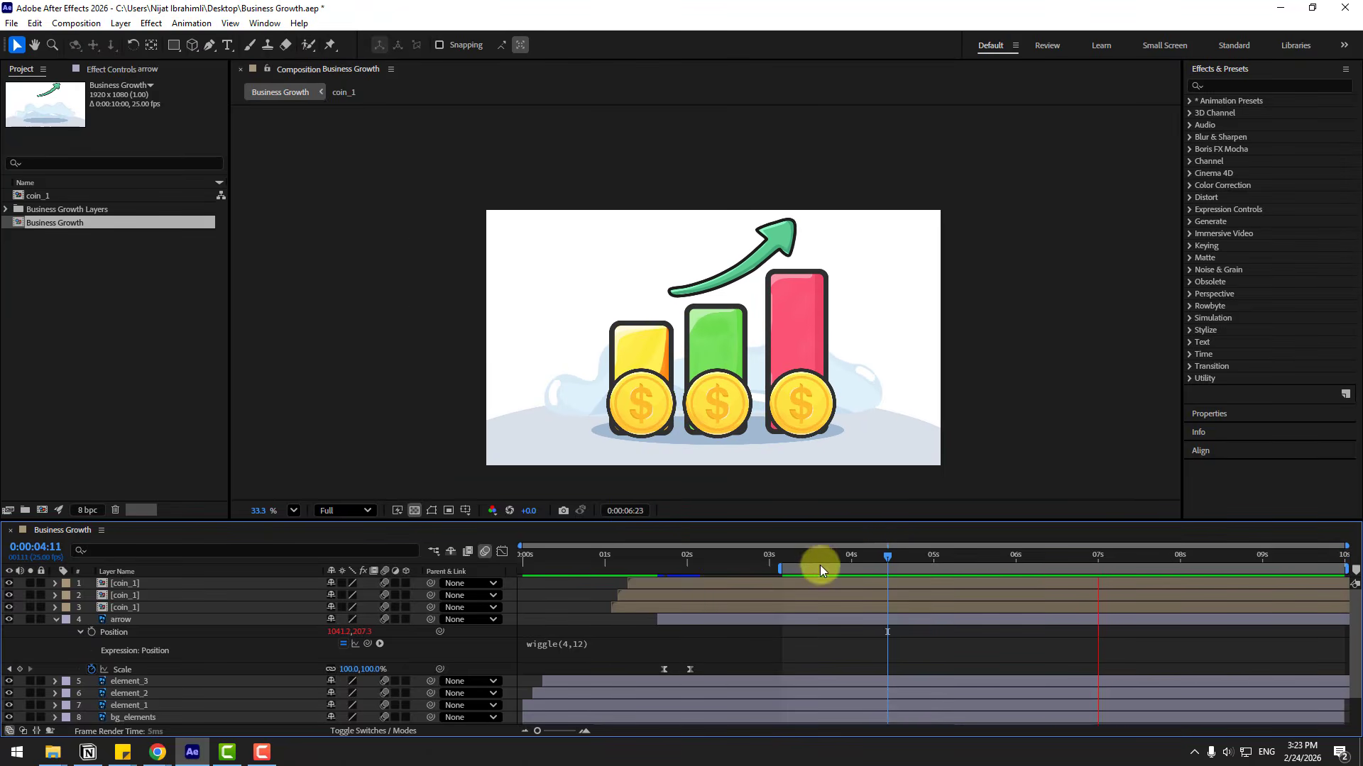
pyautogui.press('space')
# Extend the work area back to the composition start and shift the arrow layer earlier to about 0:00:01:10
pyautogui.click(746, 570)
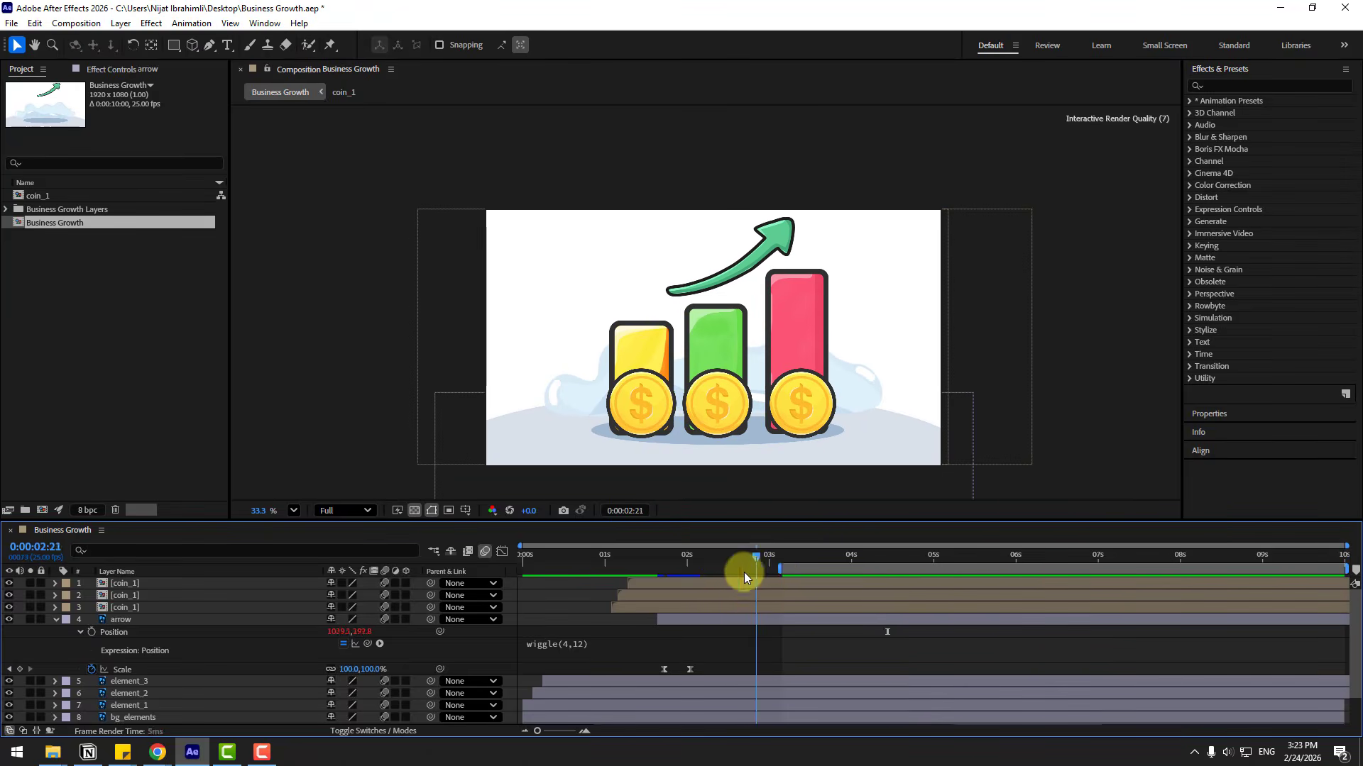
pyautogui.moveTo(783, 569); pyautogui.dragTo(661, 555)
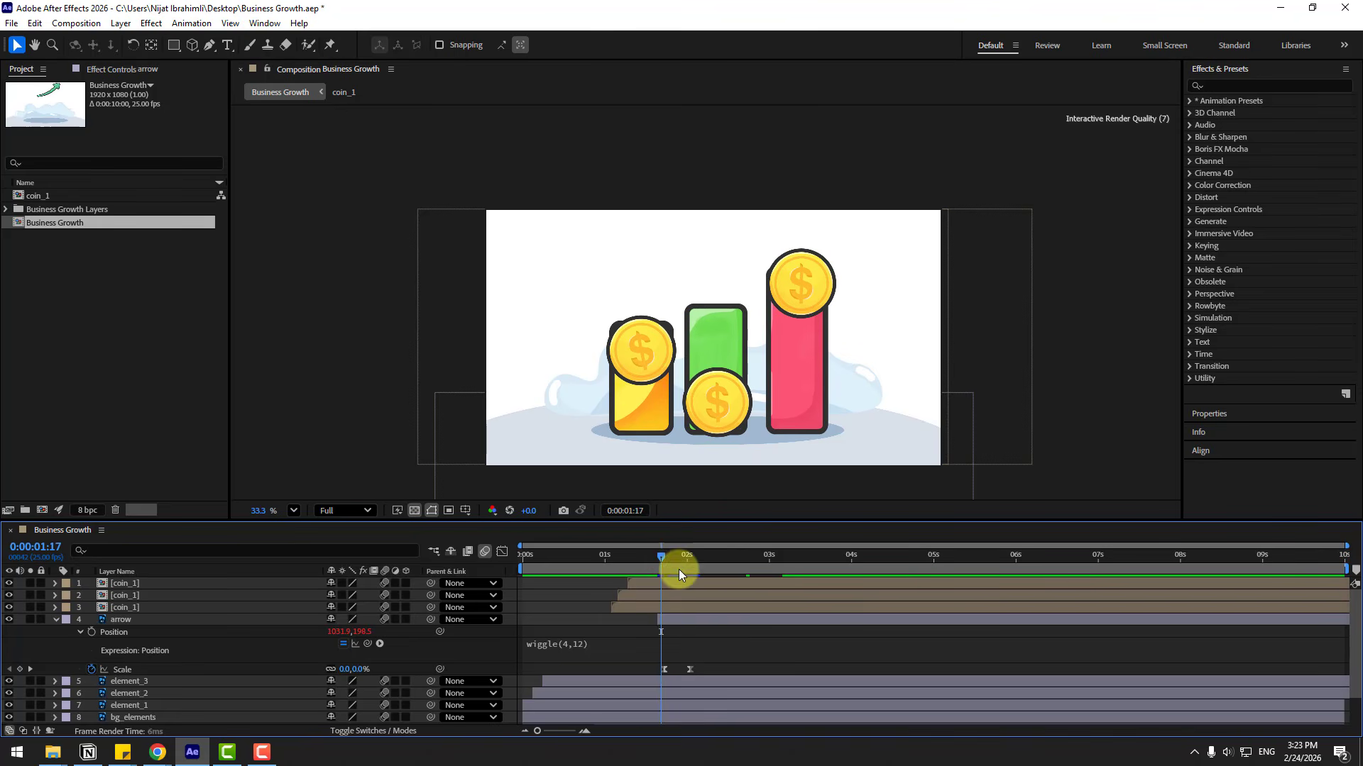
pyautogui.moveTo(684, 619); pyautogui.dragTo(666, 619)
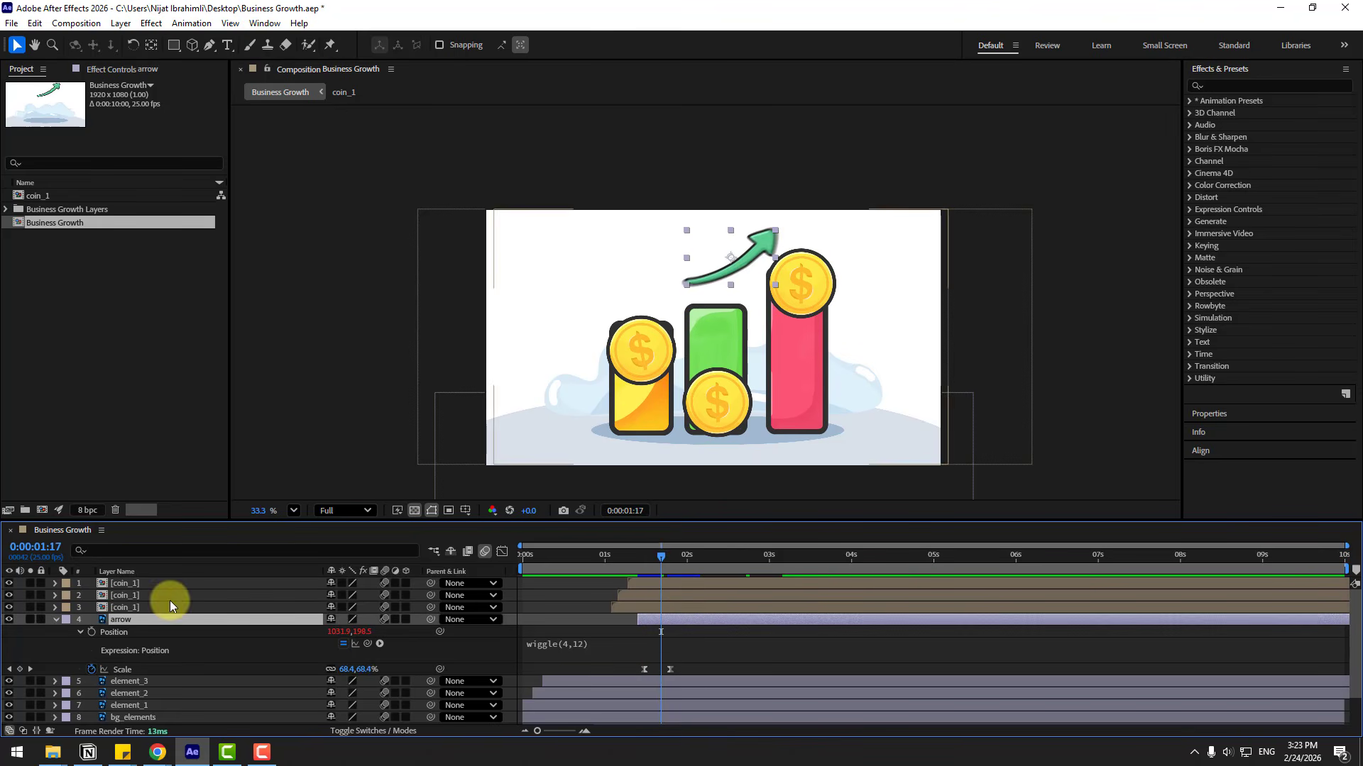
pyautogui.click(55, 619)
pyautogui.moveTo(625, 561); pyautogui.dragTo(522, 565)
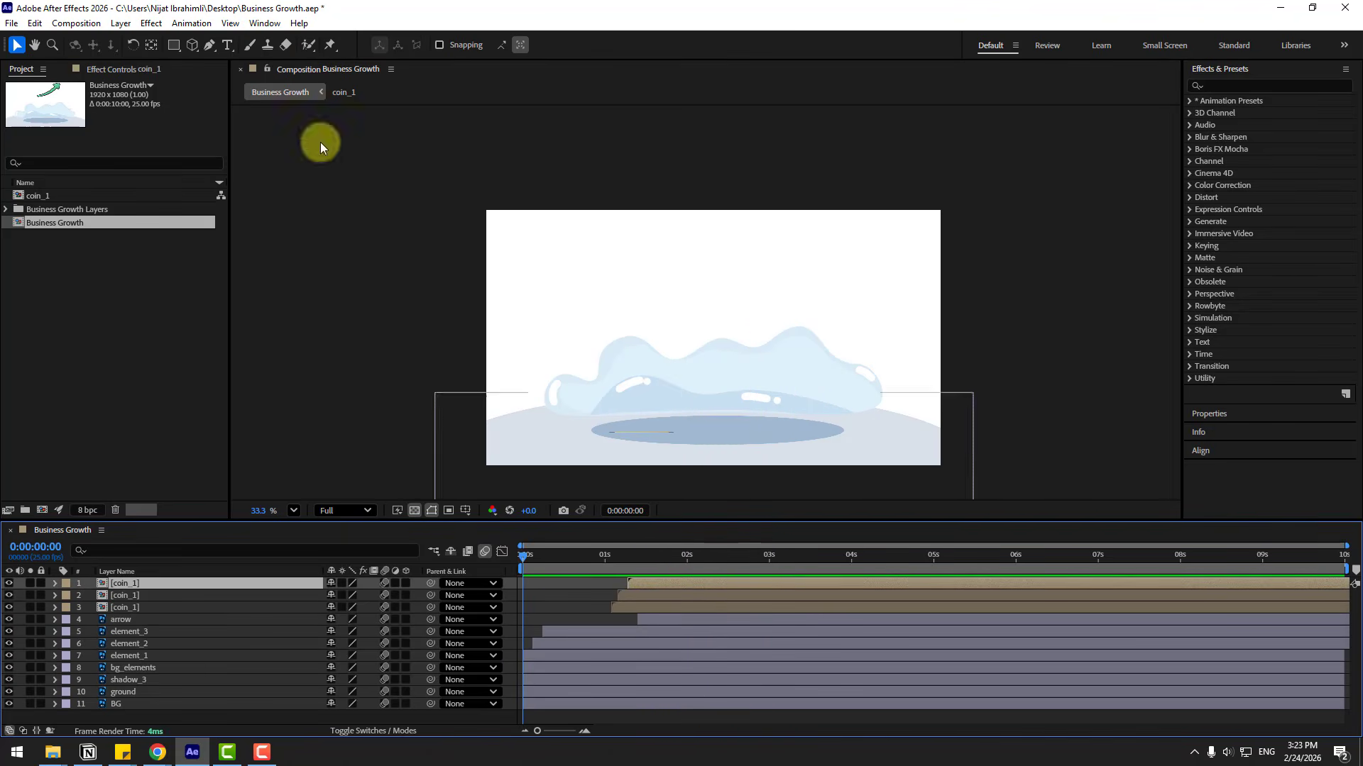
# Add the Impact Lines 1 preset from Animation Composer's Shape Elements to the Business Growth composition
pyautogui.click(265, 22)
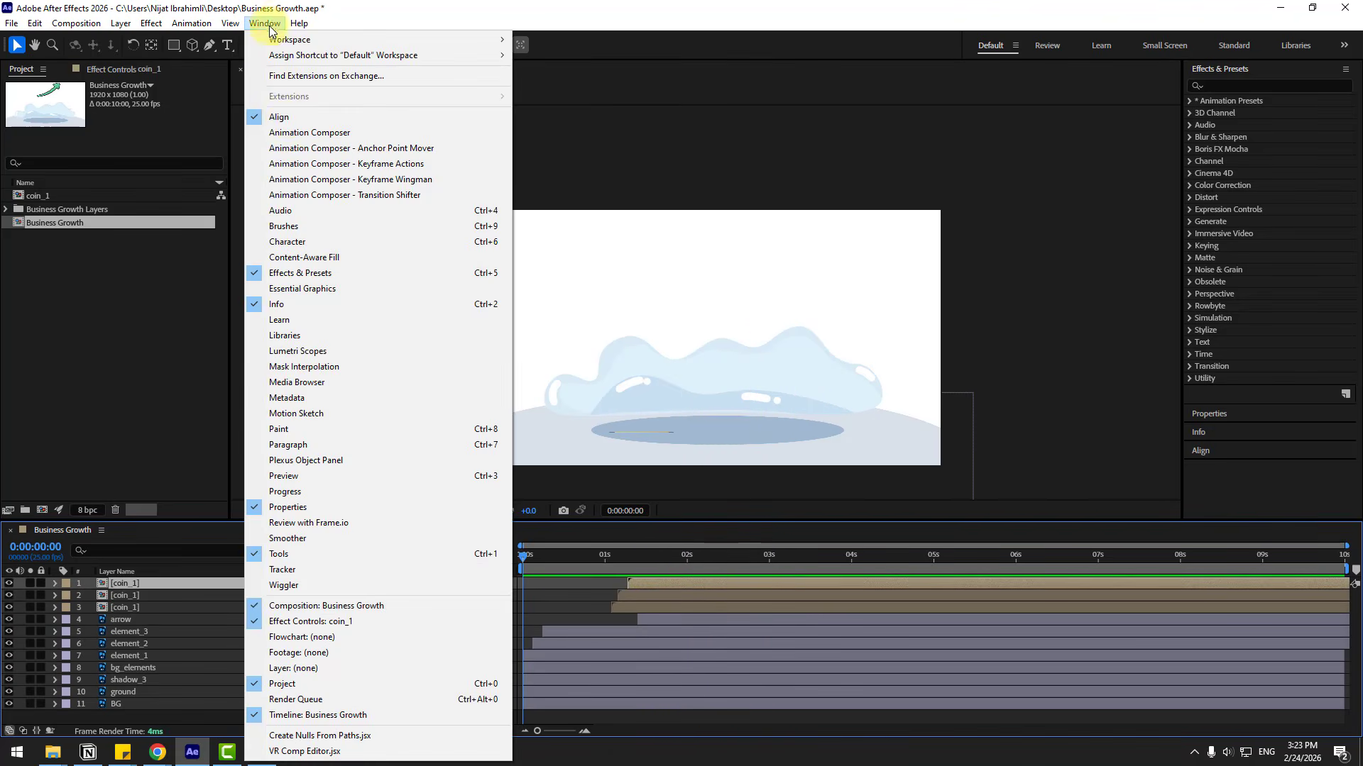
pyautogui.click(305, 132)
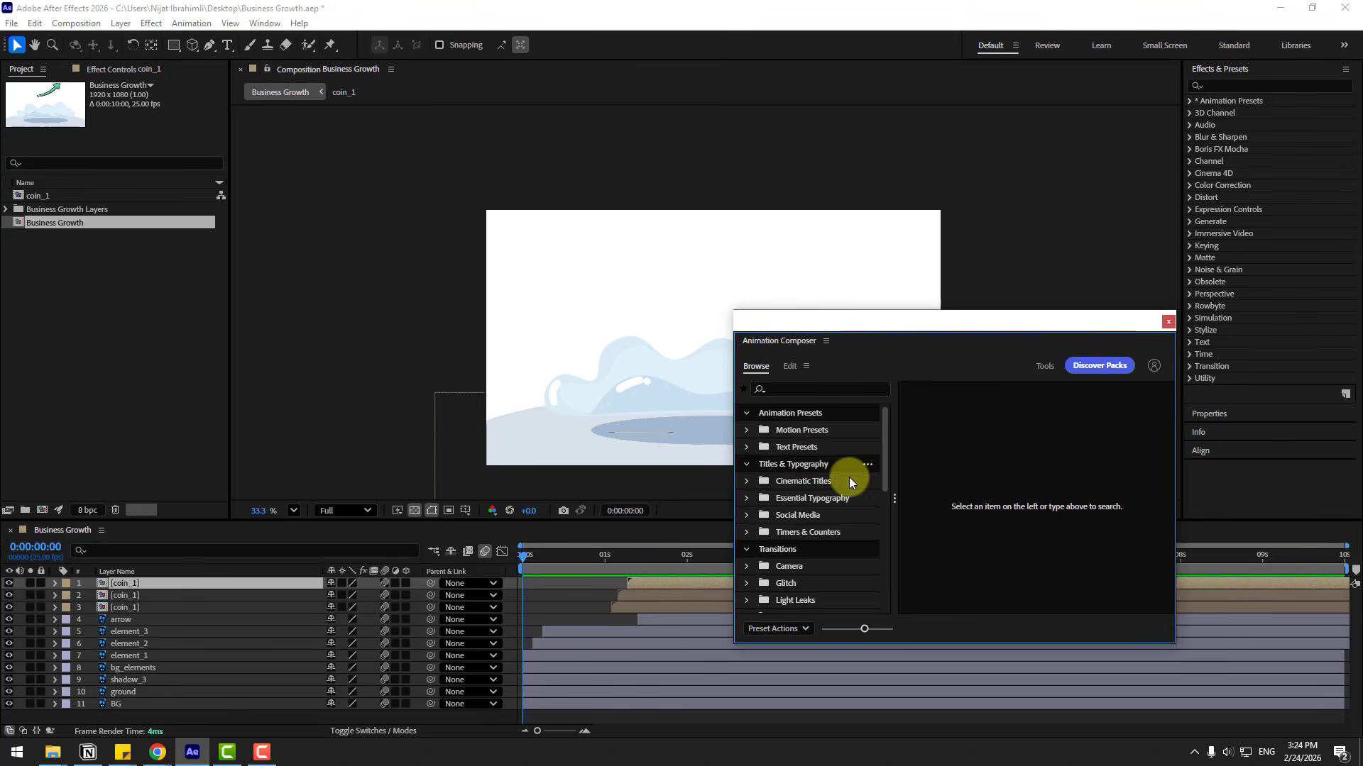
pyautogui.scroll(-3, 801, 542)
pyautogui.click(800, 542)
pyautogui.scroll(-5, 1162, 543)
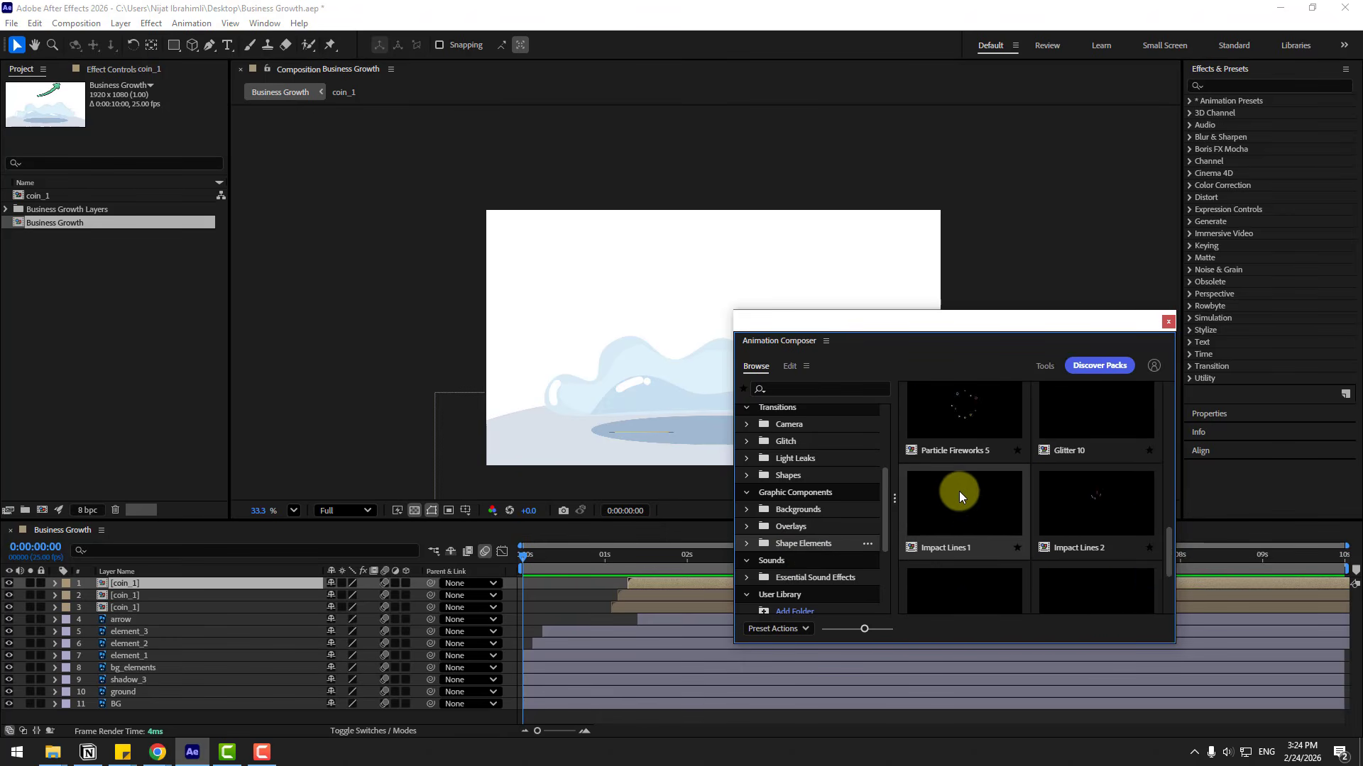
pyautogui.click(959, 491)
pyautogui.click(1144, 628)
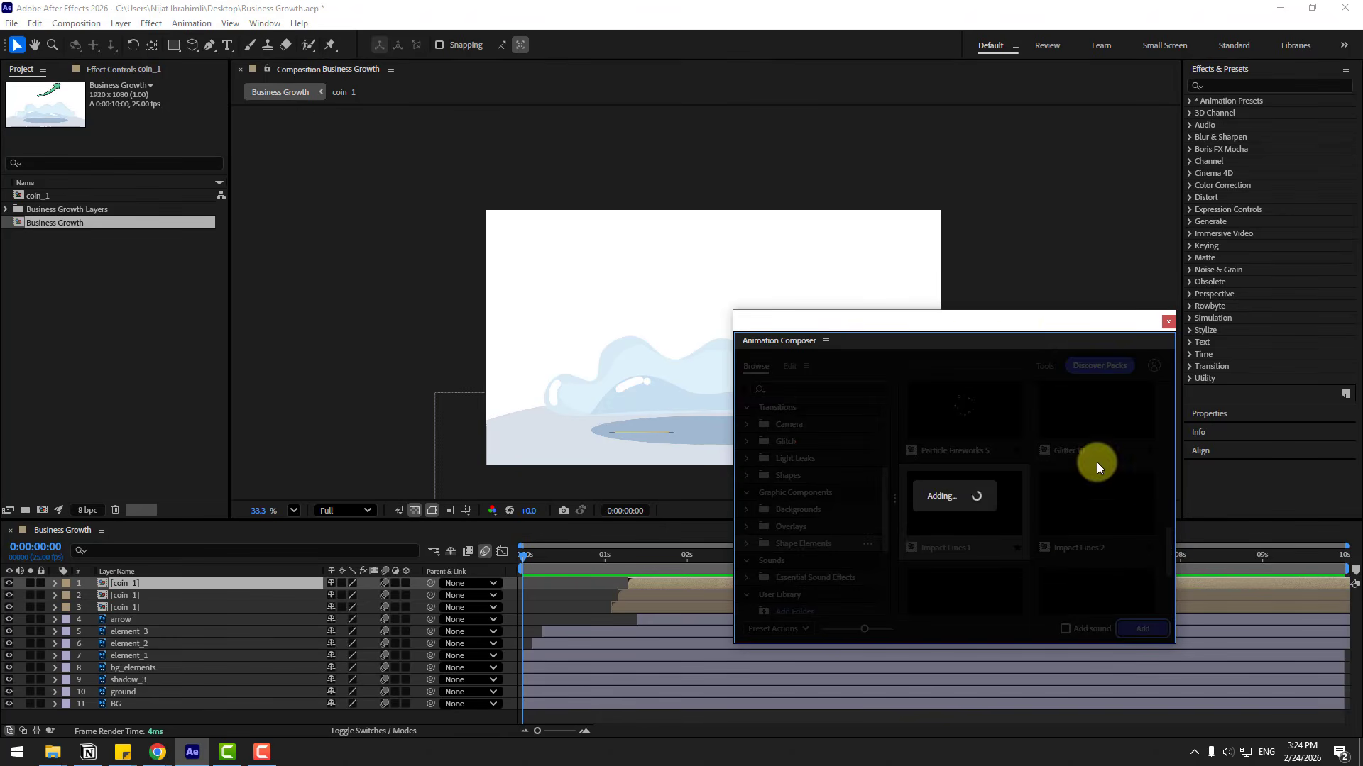
# Place Impact Lines 1 on top of the yellow bar, start it at about 0:00:00:06, and preview the timing
pyautogui.moveTo(529, 557); pyautogui.dragTo(548, 557)
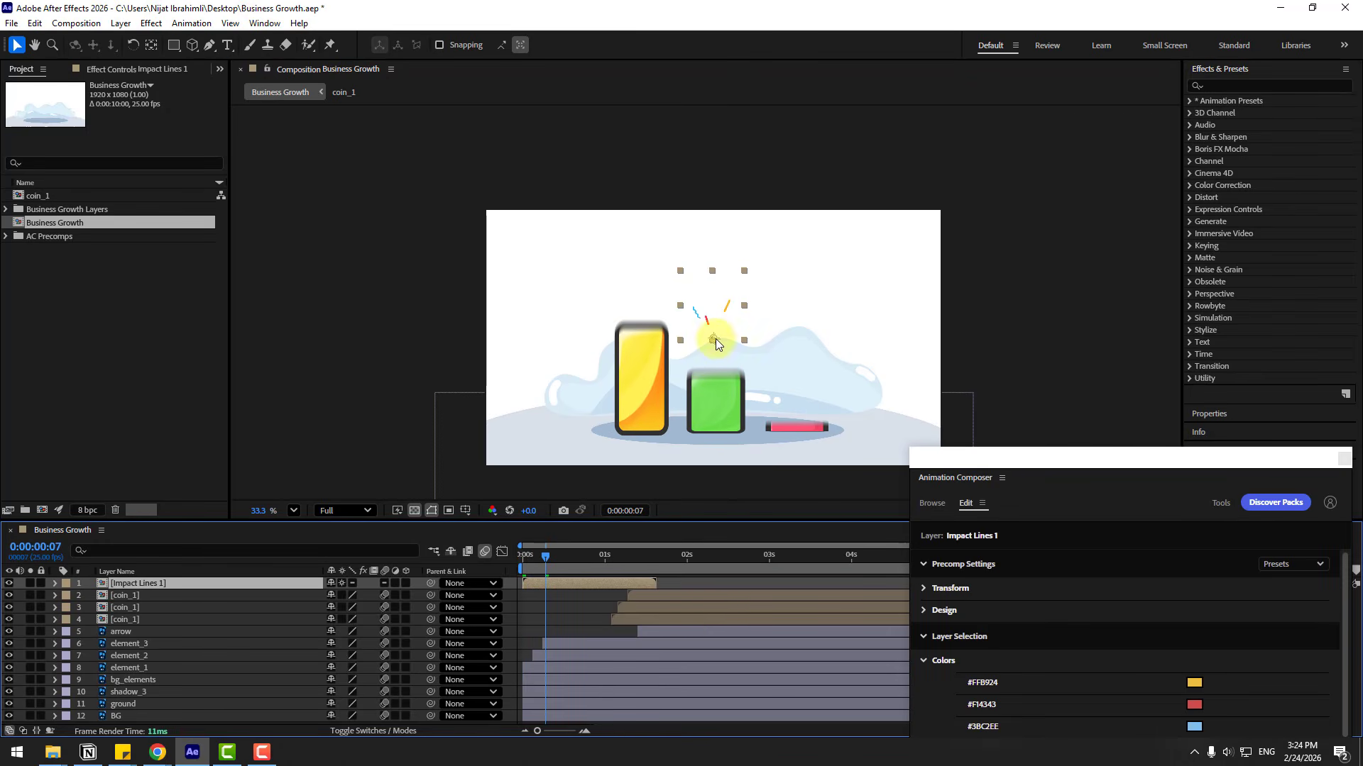
pyautogui.moveTo(715, 339); pyautogui.dragTo(645, 328)
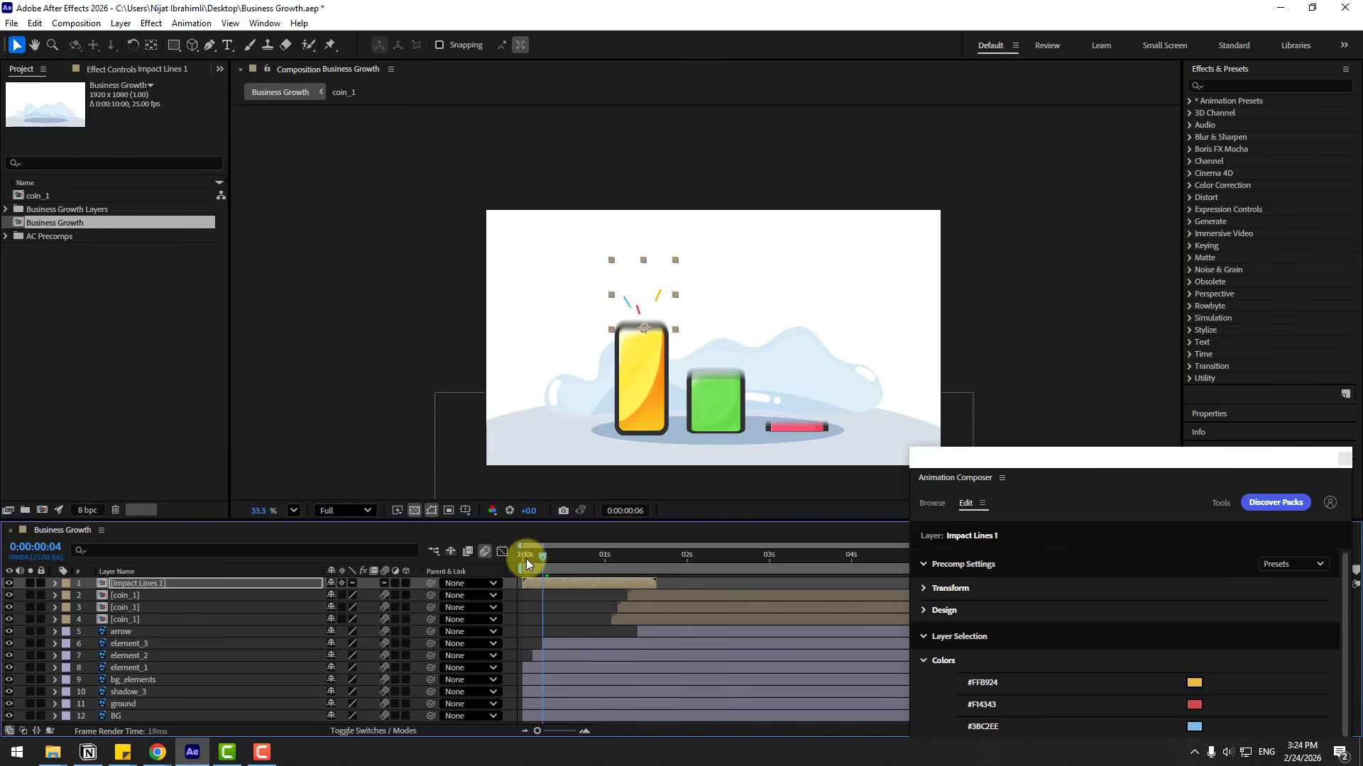
pyautogui.moveTo(525, 558); pyautogui.dragTo(565, 548)
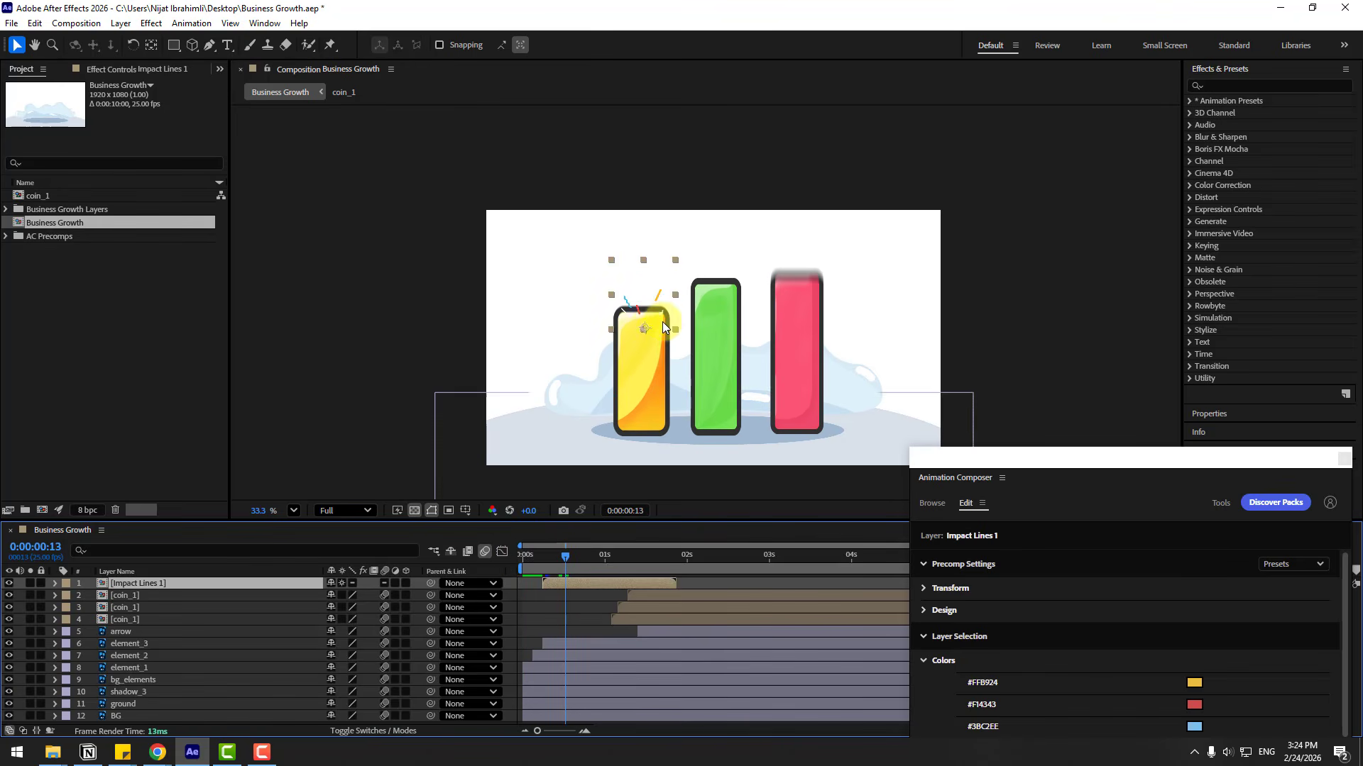
pyautogui.moveTo(649, 326); pyautogui.dragTo(646, 303)
pyautogui.moveTo(565, 553)
pyautogui.mouseDown()
pyautogui.moveTo(530, 559)
pyautogui.moveTo(581, 552)
pyautogui.mouseUp()
pyautogui.scroll(1, 637, 416)
pyautogui.press('space')
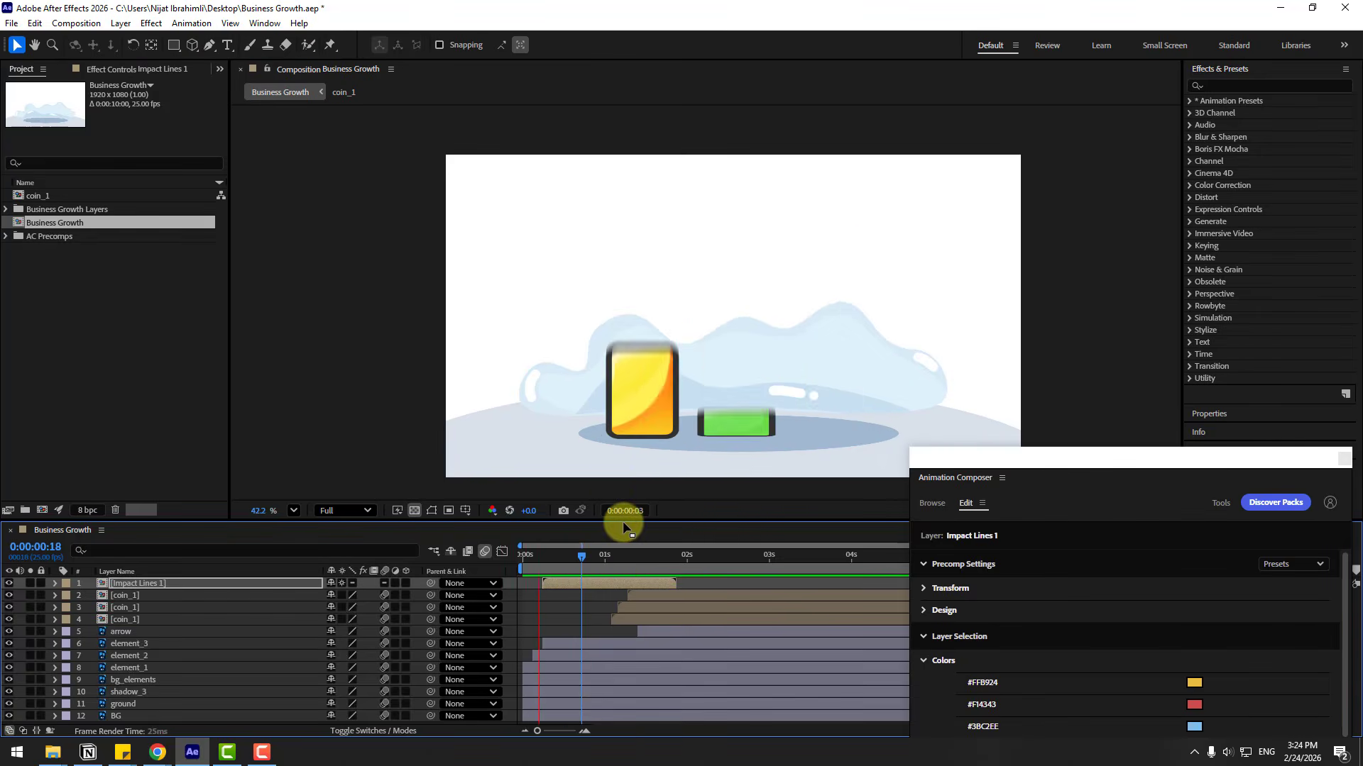
pyautogui.click(583, 557)
# Apply the Fill effect to the Impact Lines 1 layer with a yellow color
pyautogui.click(1229, 86)
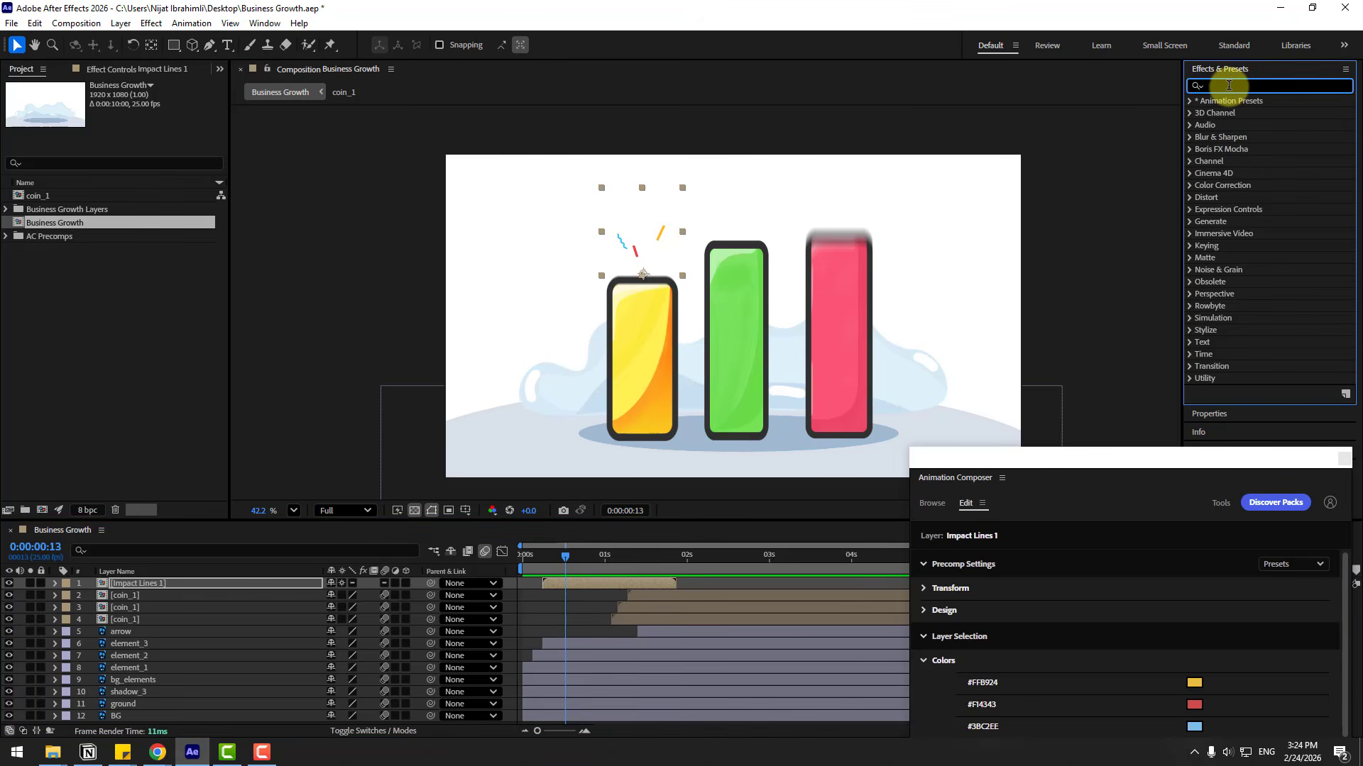
pyautogui.write('fill')
pyautogui.moveTo(1238, 185); pyautogui.dragTo(142, 582)
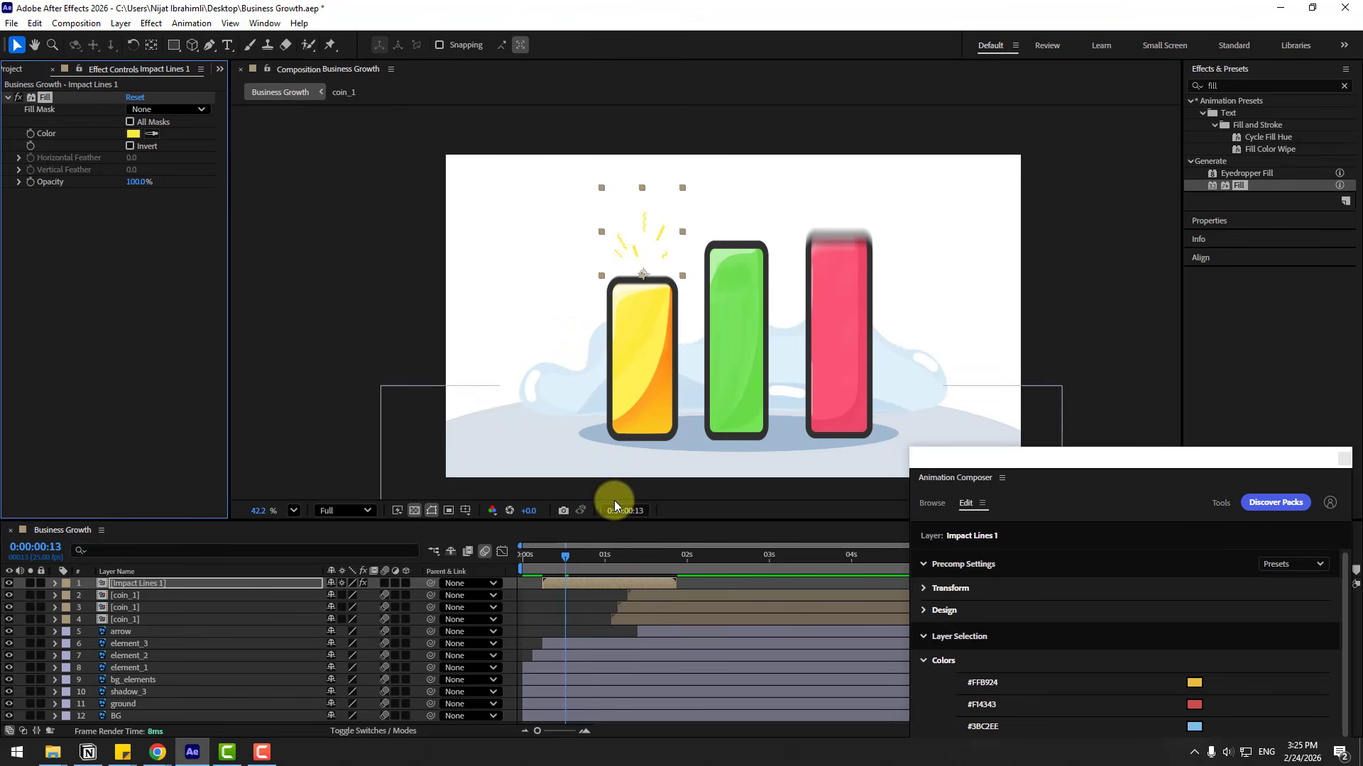
# Duplicate the Impact Lines 1 layer, start the copy at about 0:00:00:10, and move it above the green bar
pyautogui.moveTo(539, 560); pyautogui.dragTo(582, 573)
pyautogui.hotkey('ctrl', 'd')
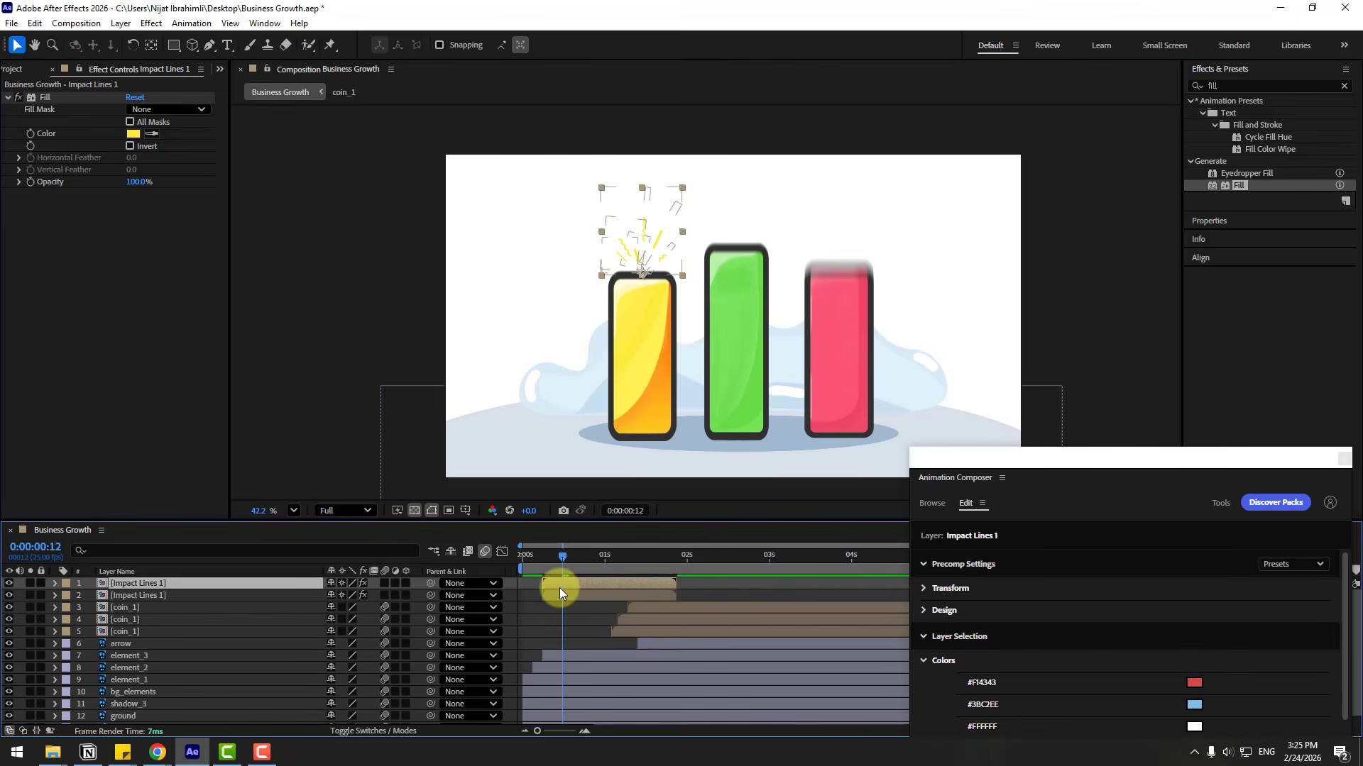
pyautogui.moveTo(547, 551); pyautogui.dragTo(578, 585)
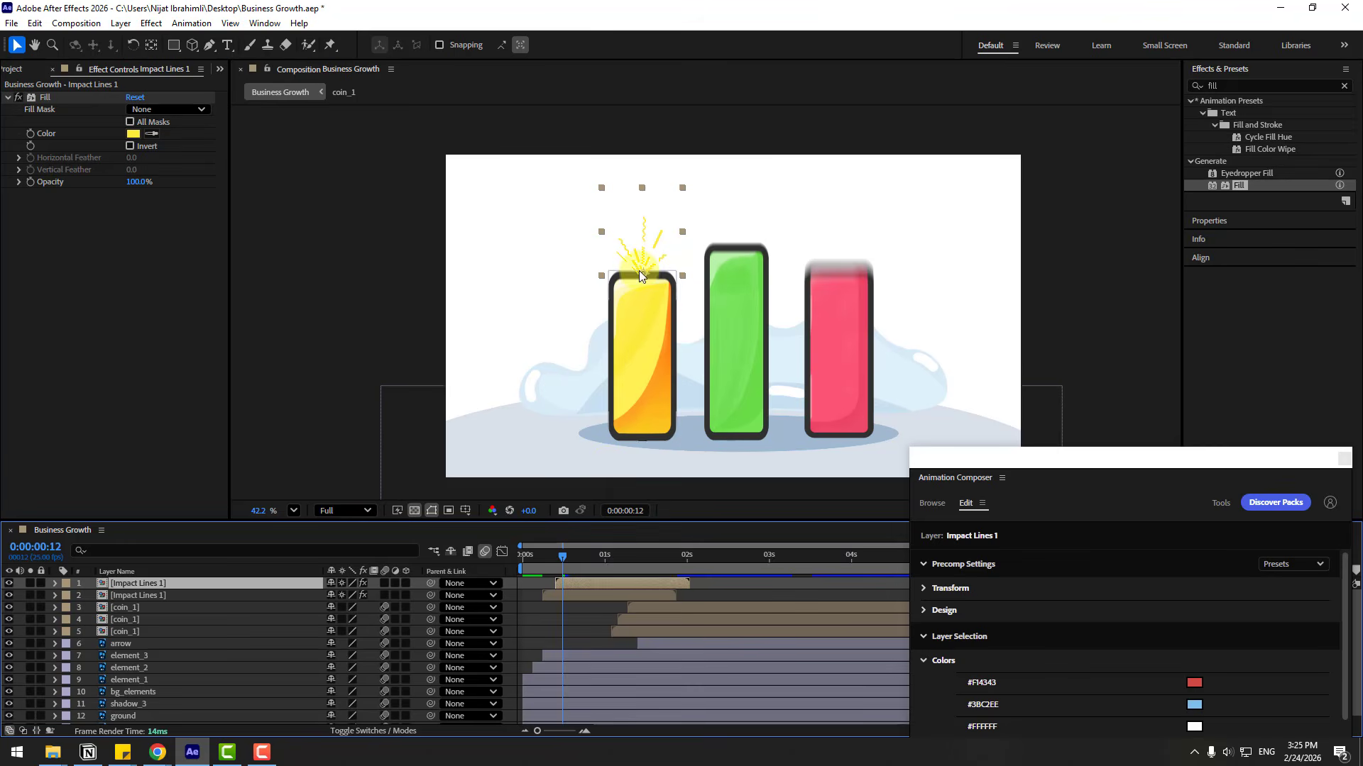
pyautogui.moveTo(638, 276); pyautogui.dragTo(733, 236)
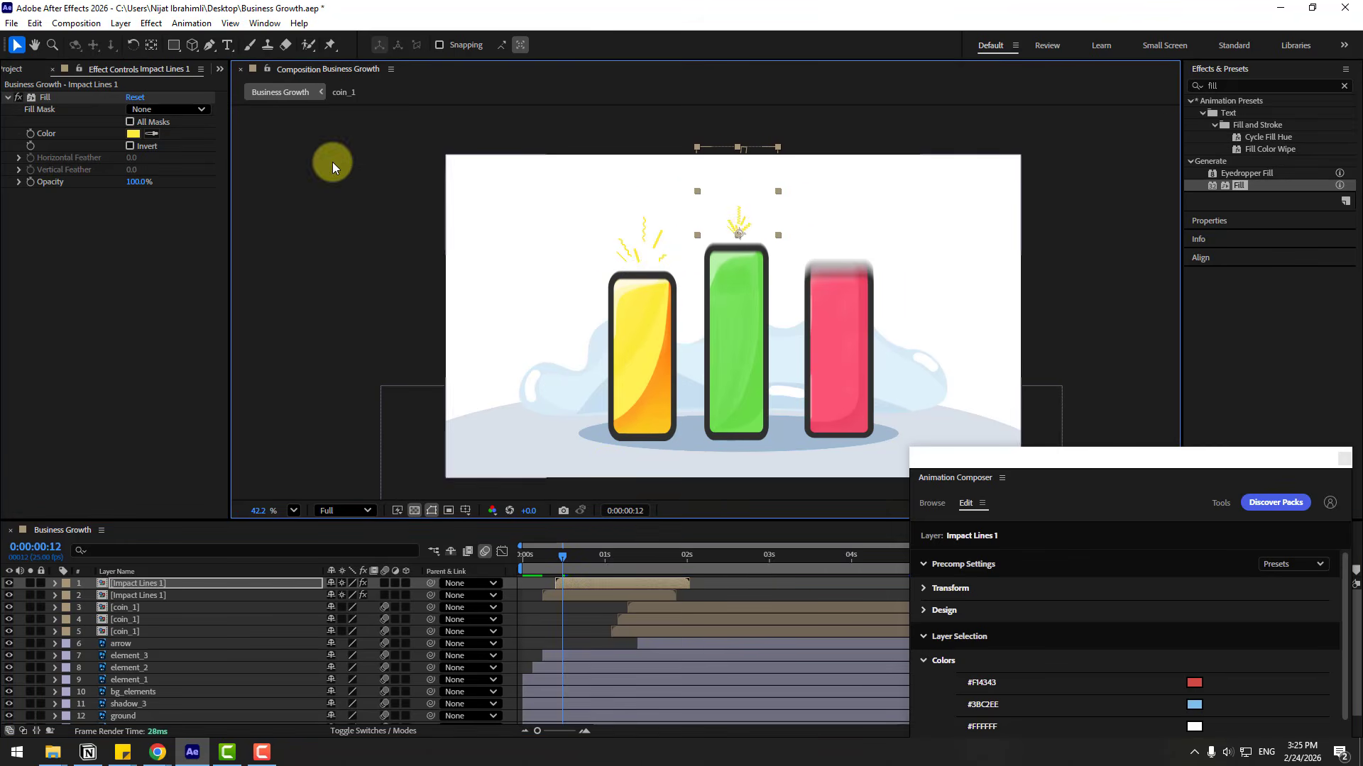
# Sample the green bar as the copy's Fill color, then start it at about 0:00:00:12 and seat it on the bar's top
pyautogui.click(151, 133)
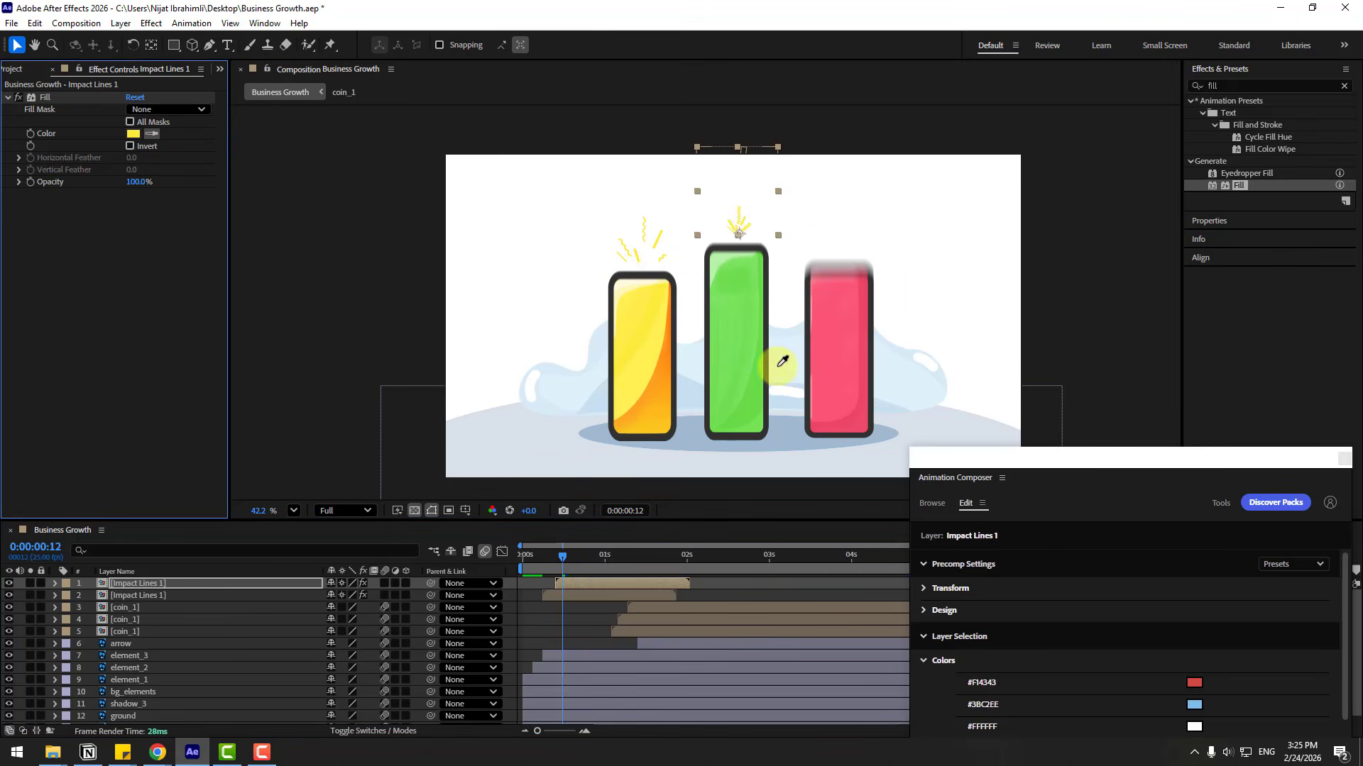
pyautogui.click(747, 286)
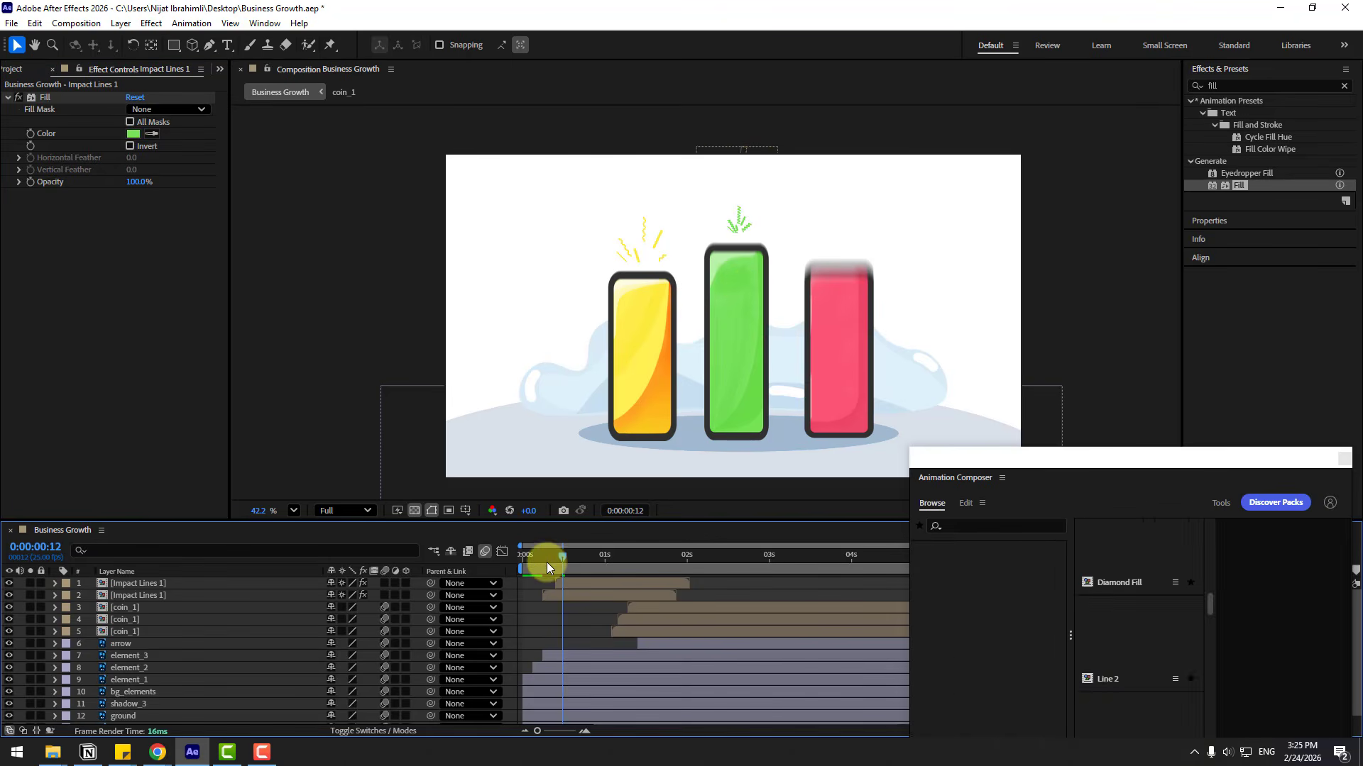
pyautogui.moveTo(546, 563)
pyautogui.mouseDown()
pyautogui.moveTo(580, 560)
pyautogui.moveTo(567, 560)
pyautogui.mouseUp()
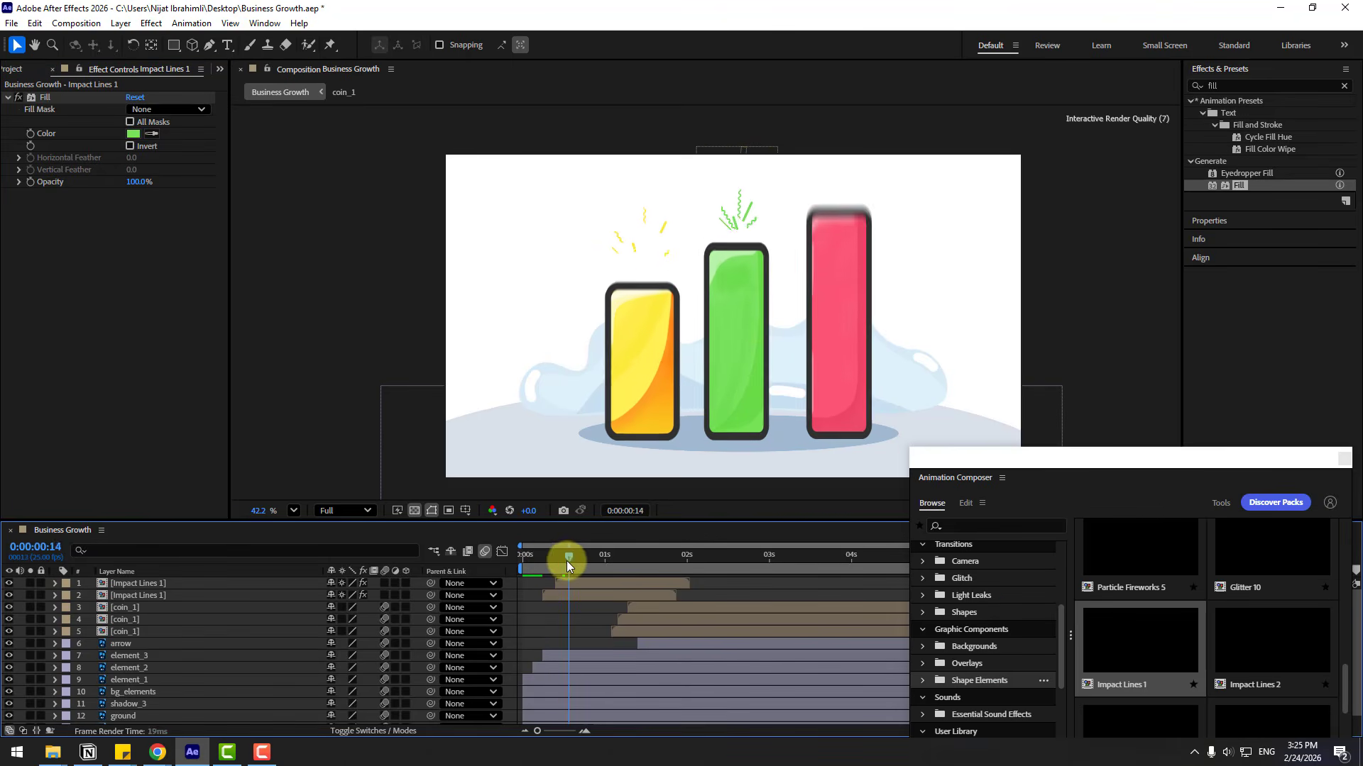
pyautogui.click(741, 236)
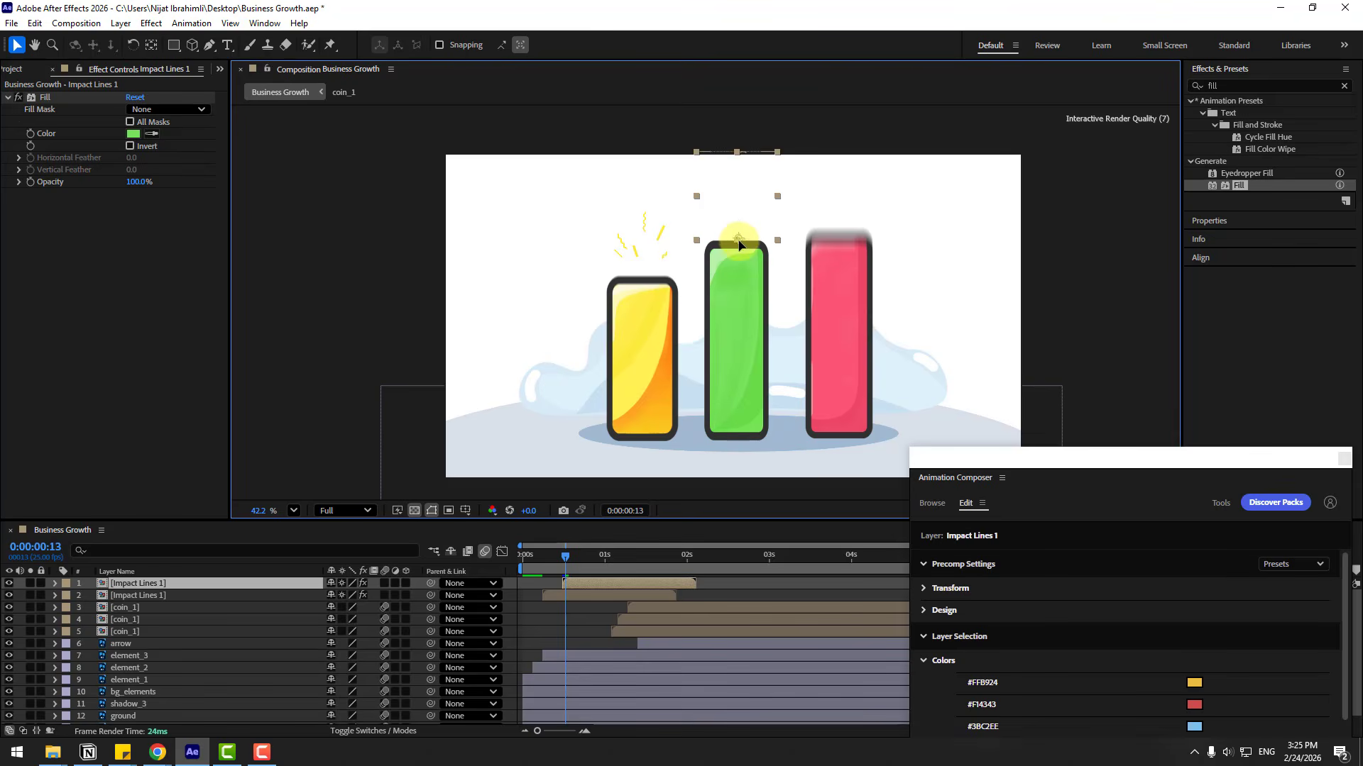
# Duplicate the green Impact Lines 1 onto the pink bar's top, starting at about 0:00:00:16, with its Fill color sampled from that bar
pyautogui.moveTo(566, 556); pyautogui.dragTo(599, 556)
pyautogui.hotkey('ctrl', 'd')
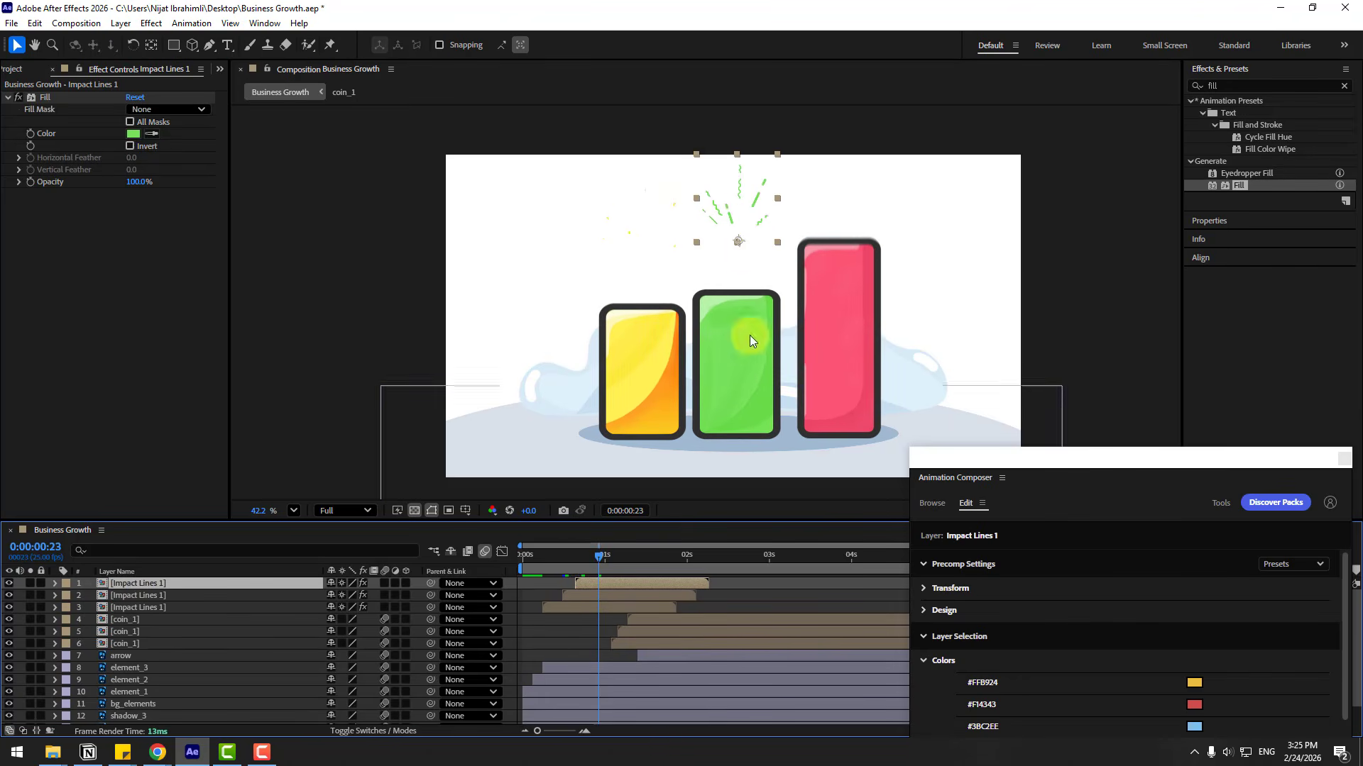
pyautogui.moveTo(738, 243); pyautogui.dragTo(837, 245)
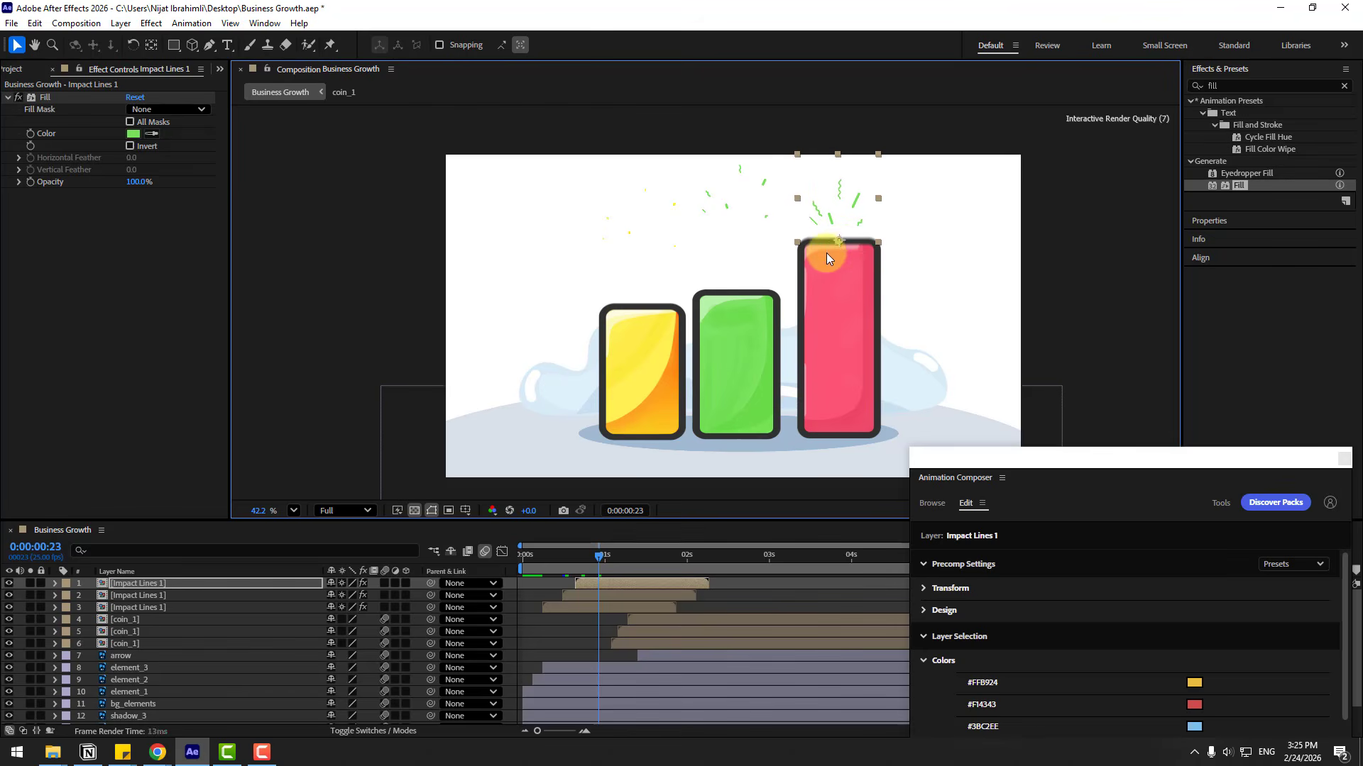
pyautogui.click(151, 133)
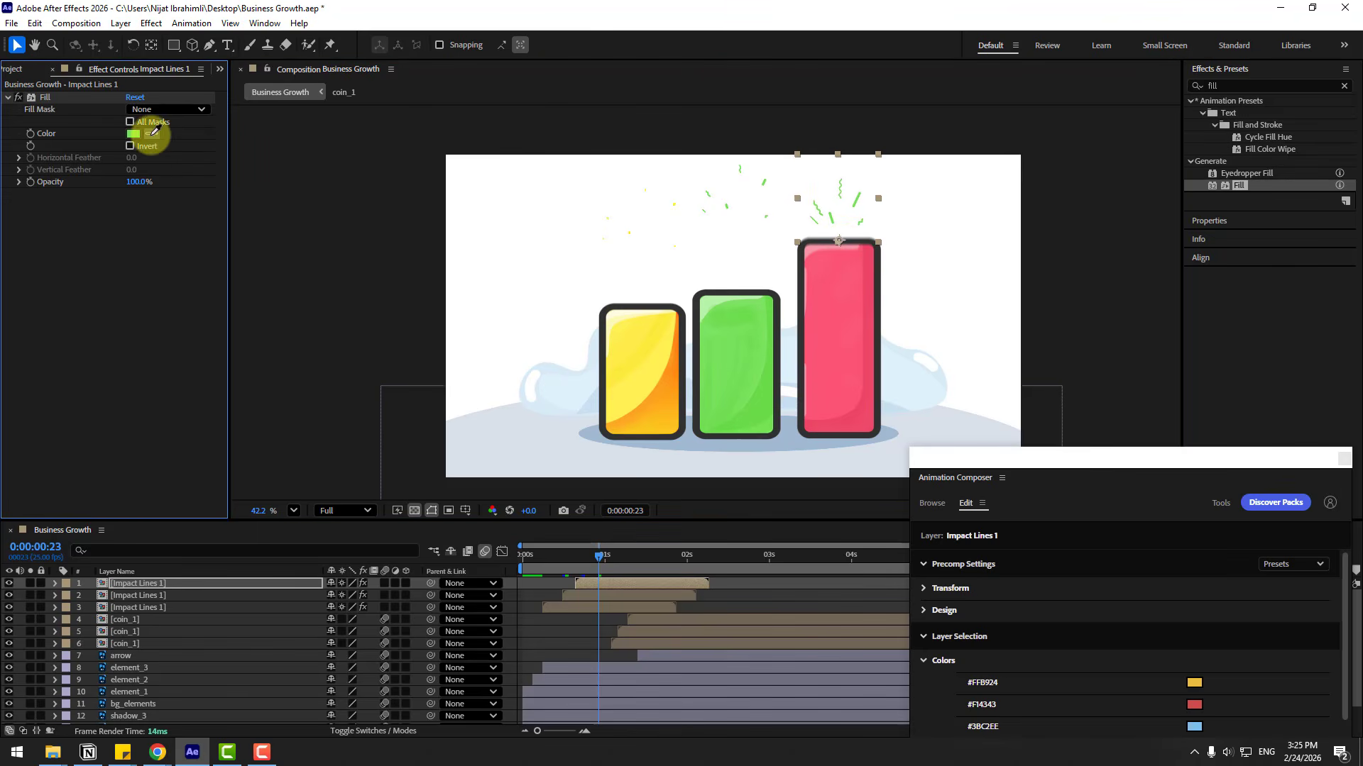
pyautogui.click(844, 291)
# Preview the animation from the composition start to check the three impact lines
pyautogui.moveTo(600, 557); pyautogui.dragTo(479, 571)
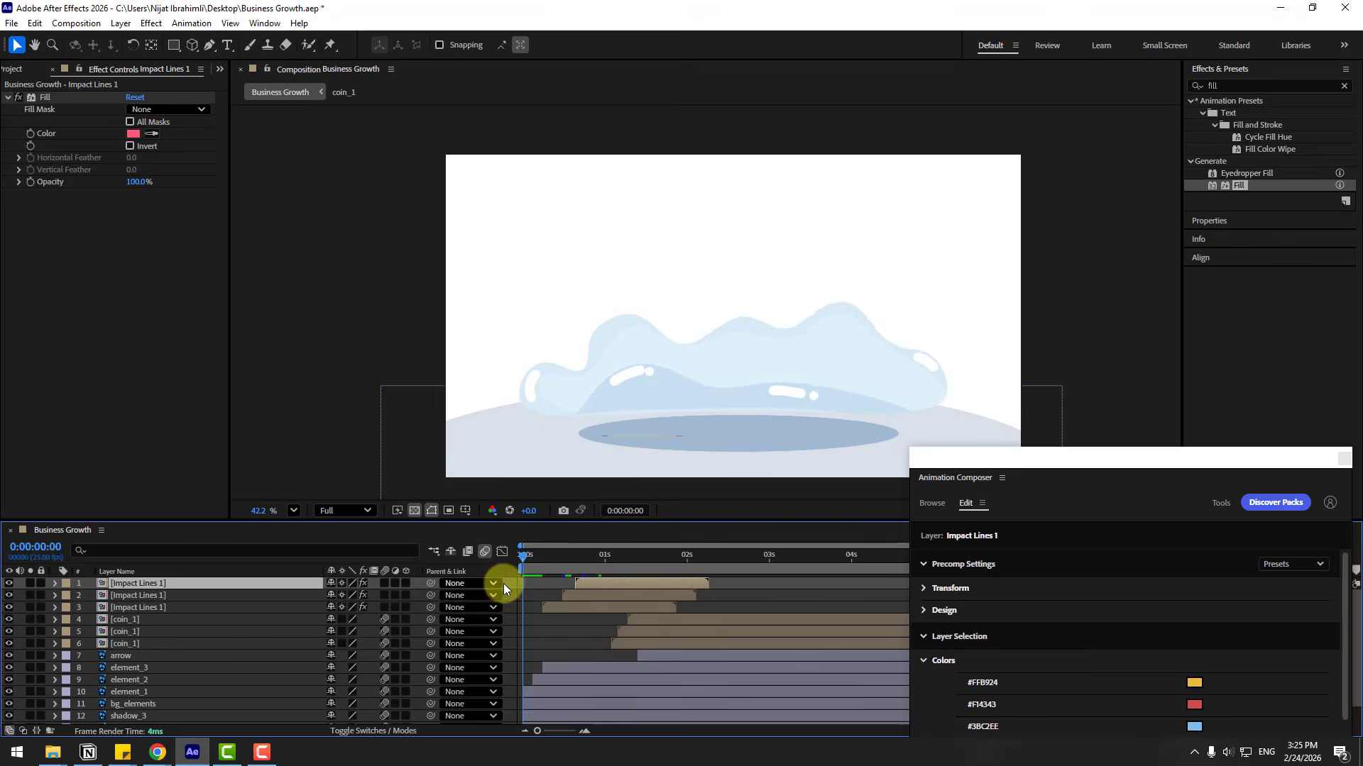
pyautogui.press('space')
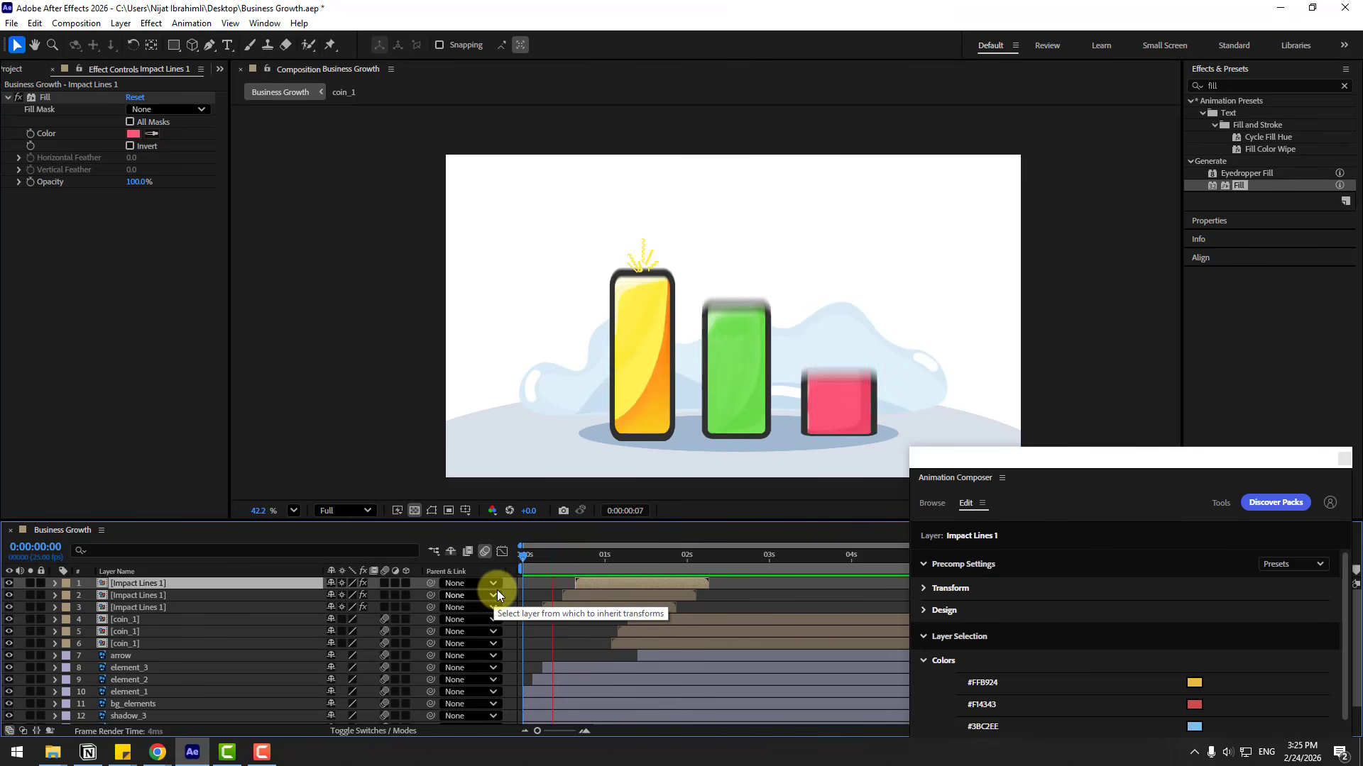
pyautogui.press('space')
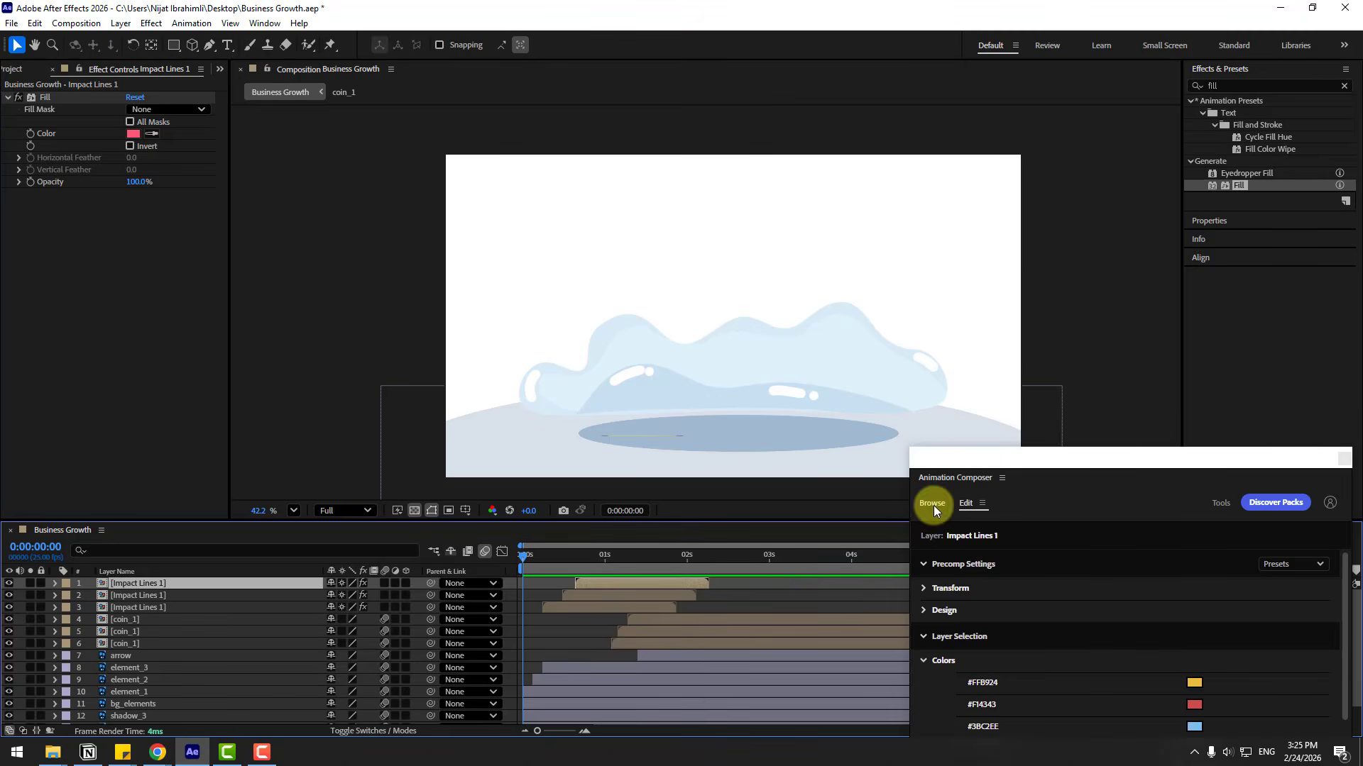
# Add the Particle Fireworks 5 preset from Animation Composer to the composition and close the preset window
pyautogui.moveTo(978, 462); pyautogui.dragTo(916, 368)
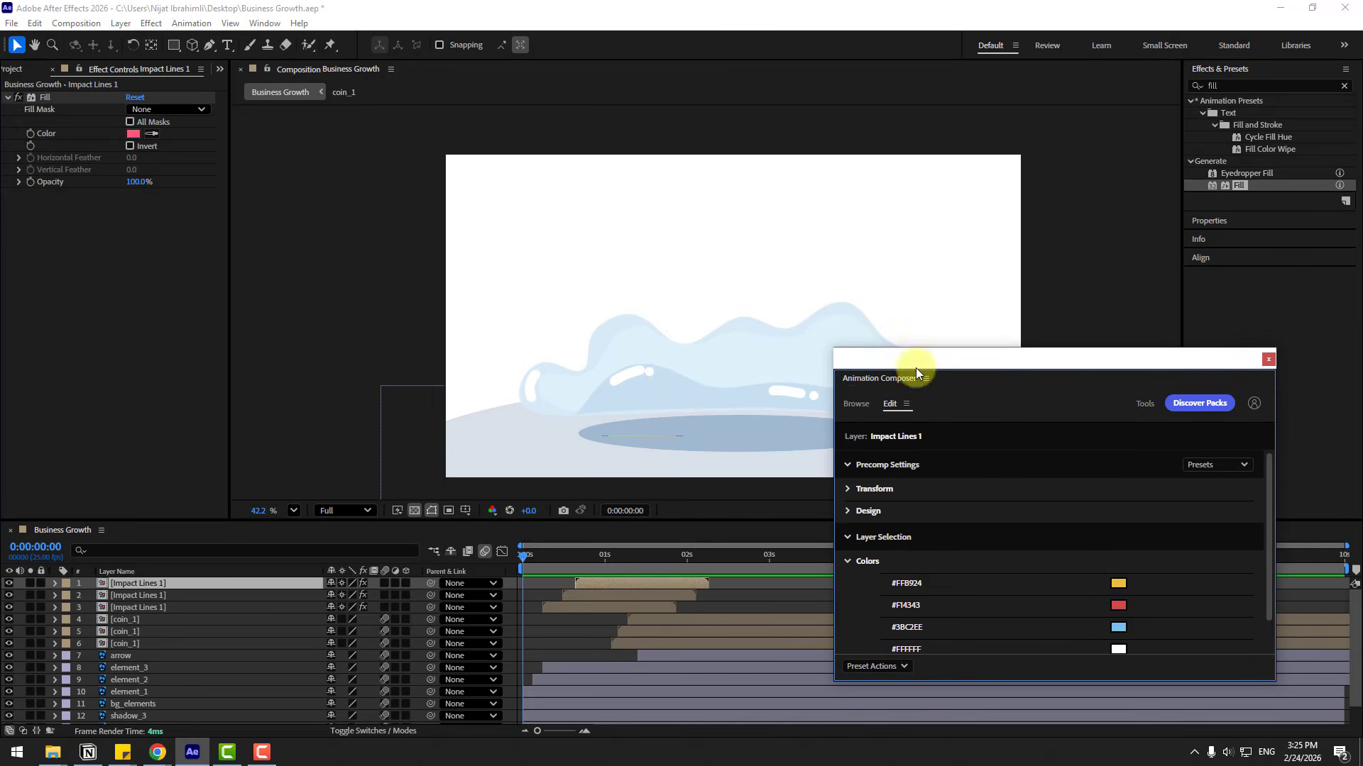
pyautogui.click(852, 404)
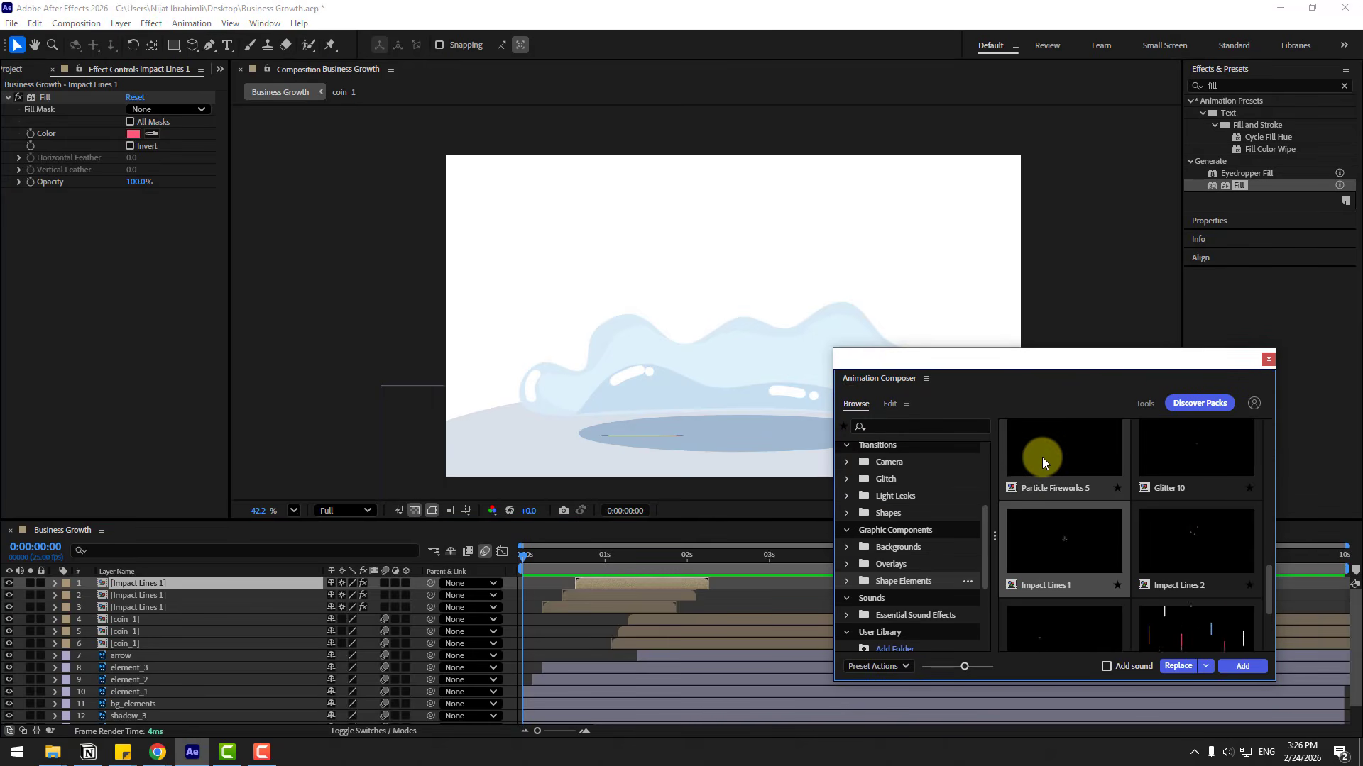
pyautogui.click(1240, 667)
pyautogui.click(1267, 359)
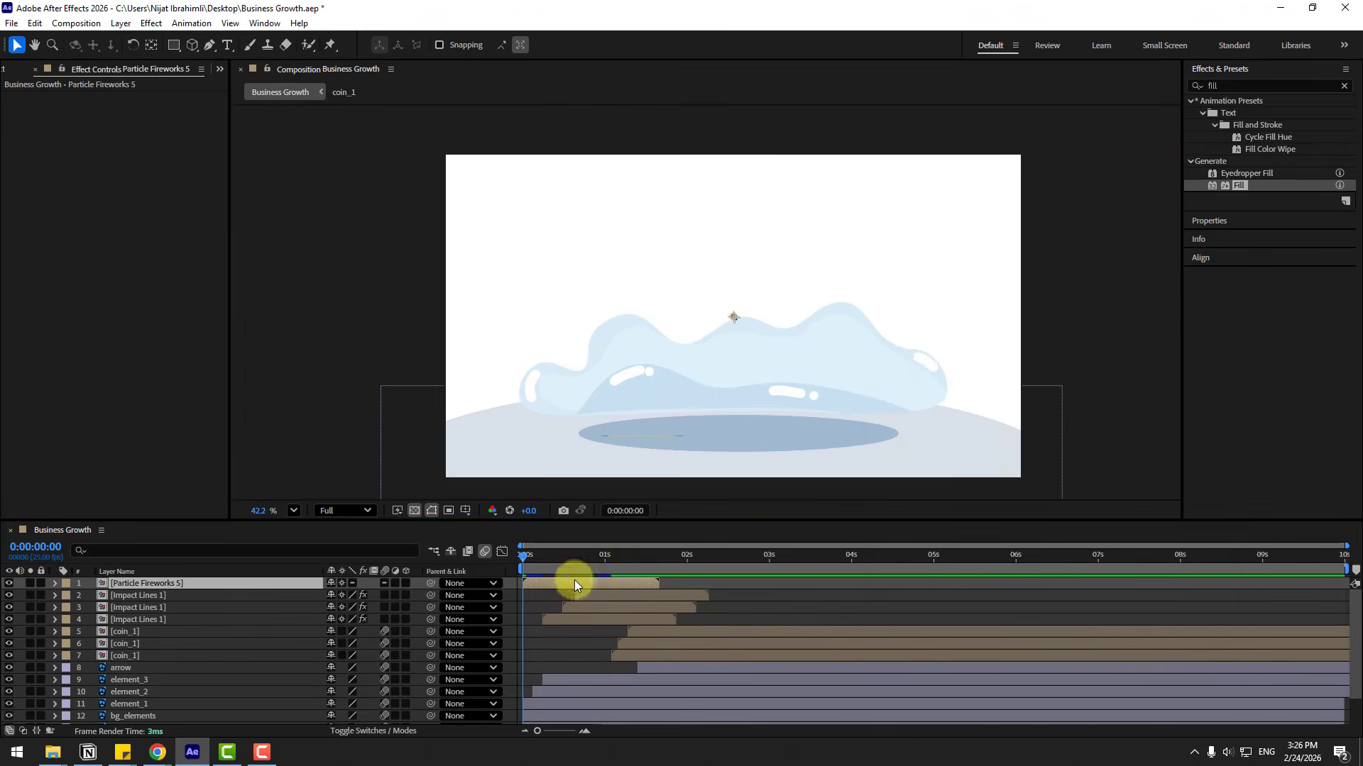
# Place Particle Fireworks 5 on the middle coin, starting at about 0:00:01:00, and apply a yellow Fill effect to it
pyautogui.moveTo(581, 564); pyautogui.dragTo(638, 582)
pyautogui.moveTo(733, 333); pyautogui.dragTo(731, 231)
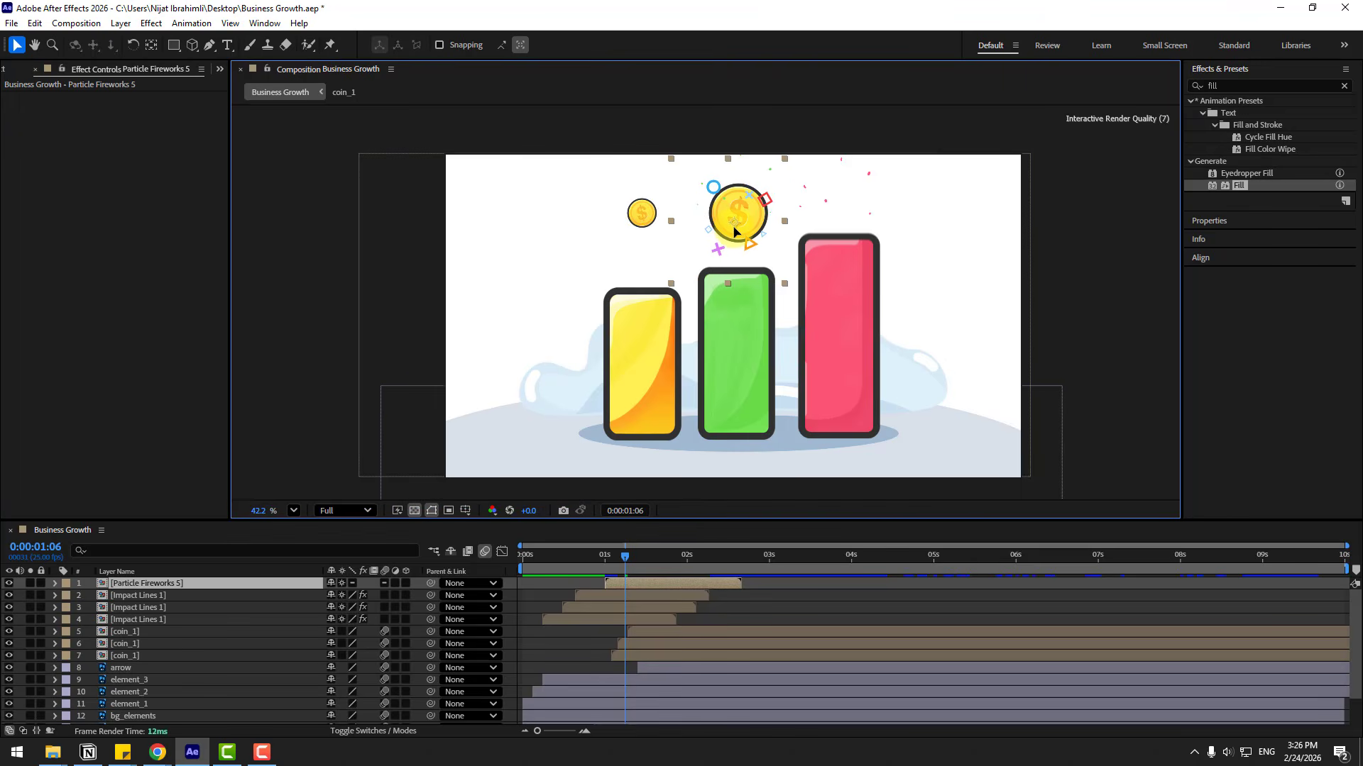
pyautogui.scroll(4, 772, 268)
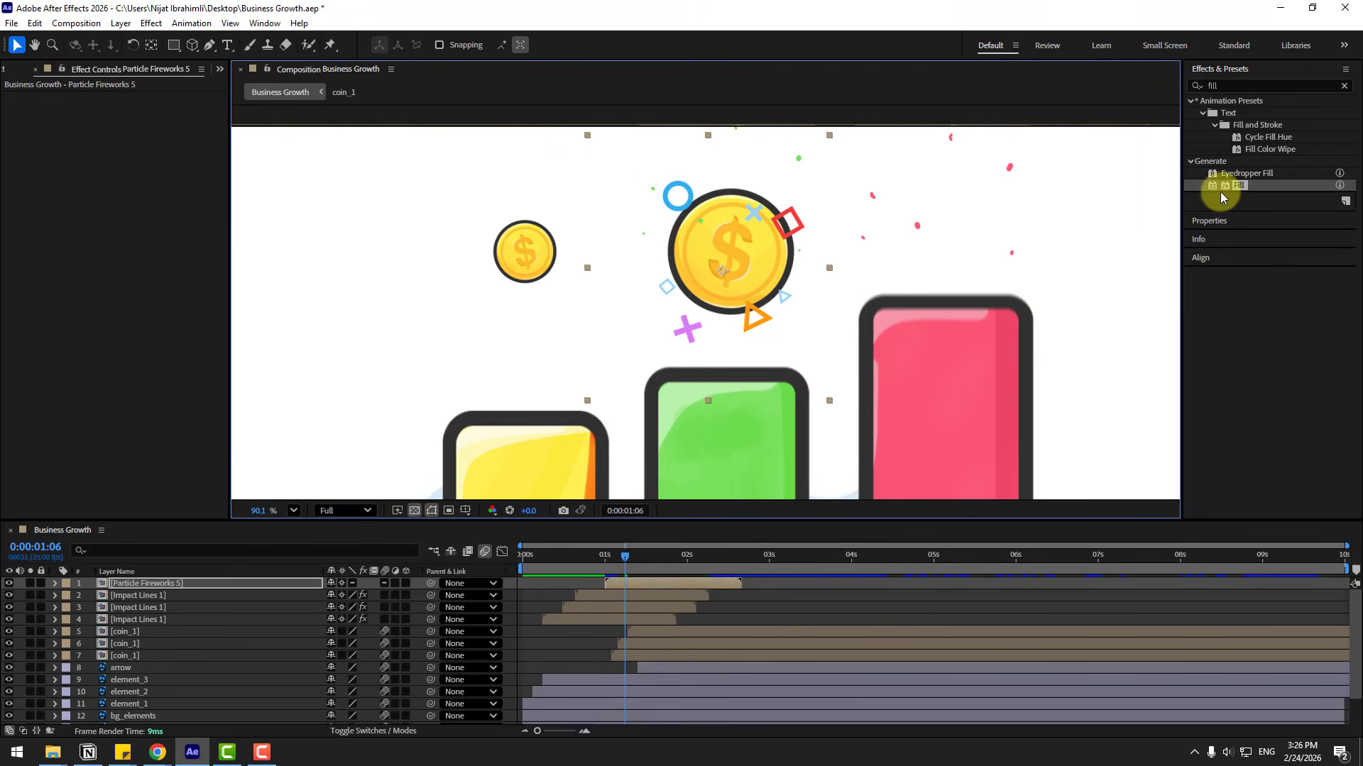
pyautogui.moveTo(1239, 185); pyautogui.dragTo(633, 582)
# Duplicate Particle Fireworks 5 onto the coin above the yellow bar, starting at about 0:00:01:03, and increase the copy's scale
pyautogui.hotkey('ctrl', 'd')
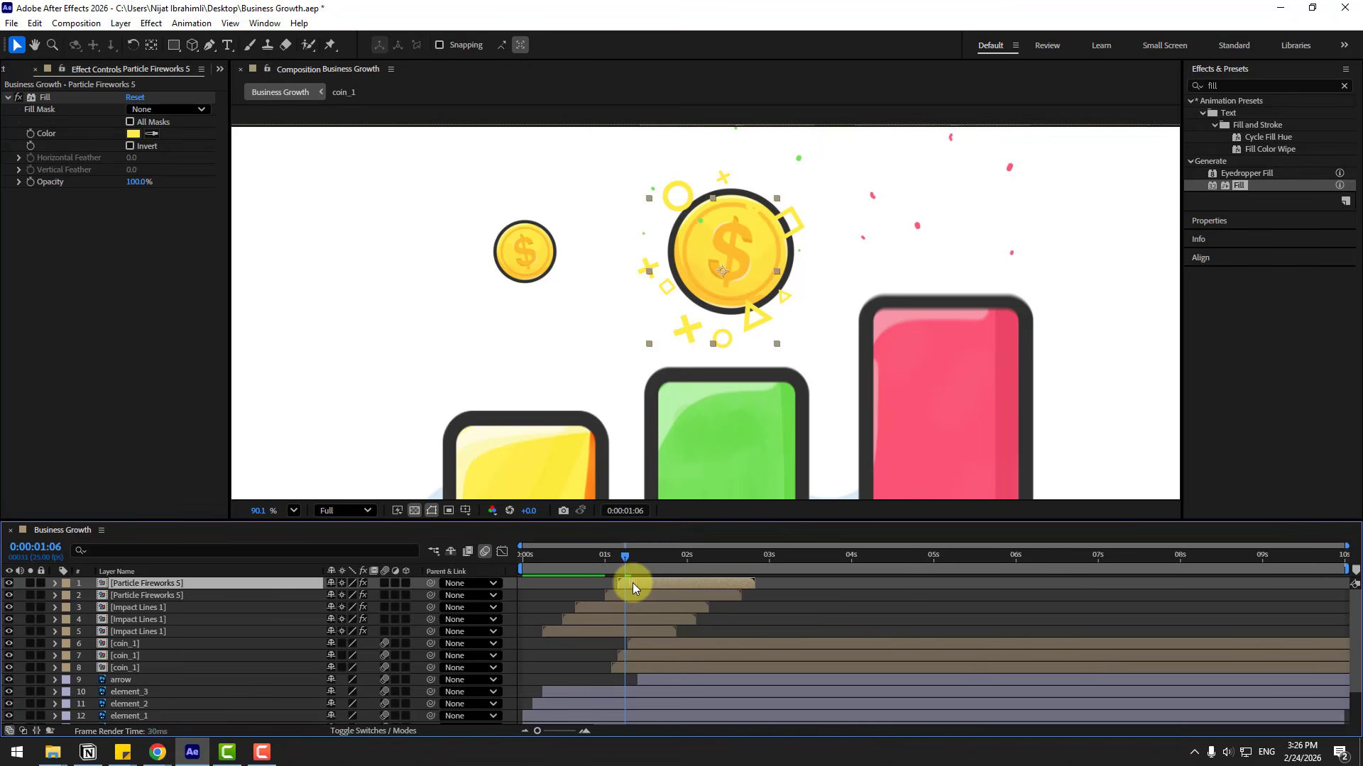
pyautogui.moveTo(727, 274); pyautogui.dragTo(528, 256)
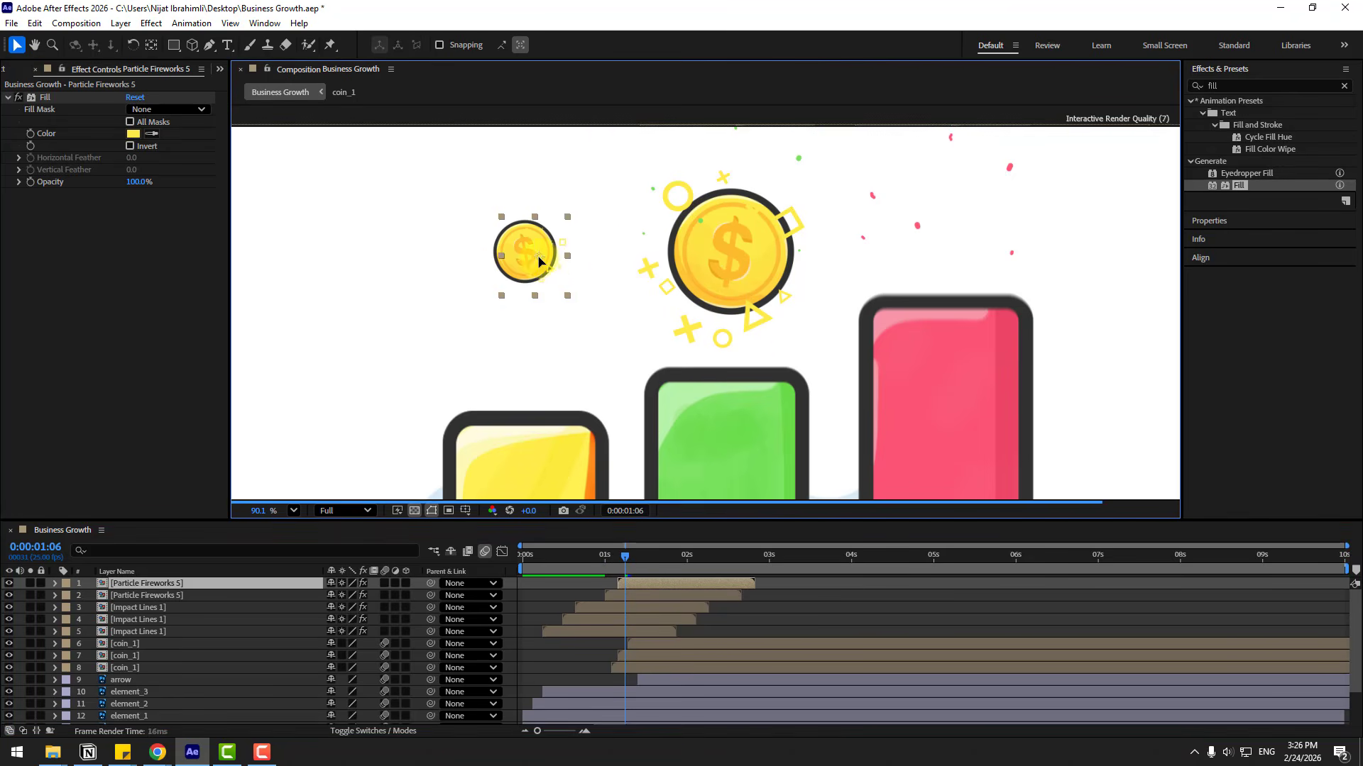
pyautogui.moveTo(607, 558); pyautogui.dragTo(641, 557)
pyautogui.press('s')
pyautogui.moveTo(349, 595); pyautogui.dragTo(371, 596)
pyautogui.press('s')
# Duplicate the enlarged Particle Fireworks 5 onto the coin above the pink bar, starting at about 0:00:01:06
pyautogui.moveTo(621, 551); pyautogui.dragTo(637, 583)
pyautogui.hotkey('ctrl', 'd')
pyautogui.moveTo(531, 269); pyautogui.dragTo(959, 264)
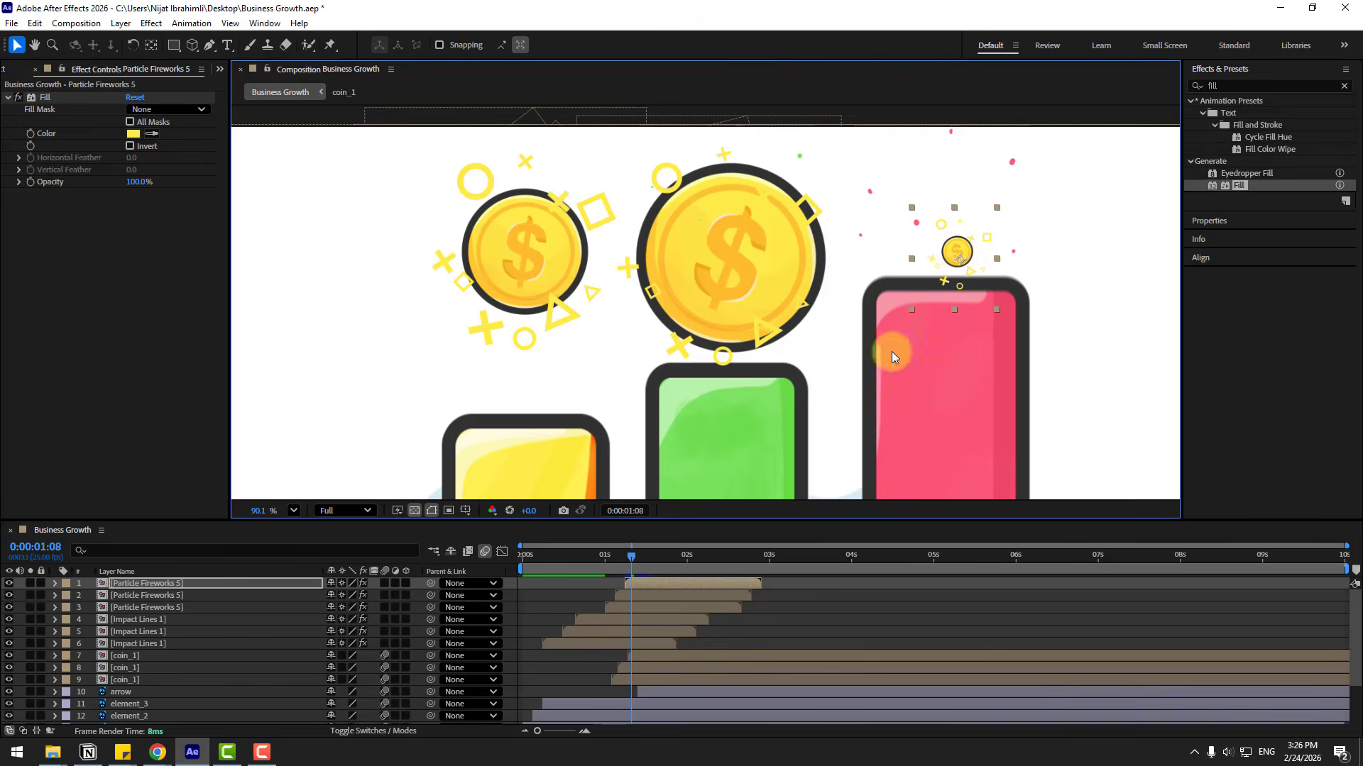
# Scrub and play the composition to check the timing of the coin fireworks
pyautogui.moveTo(623, 546); pyautogui.dragTo(663, 557)
pyautogui.scroll(-4, 759, 405)
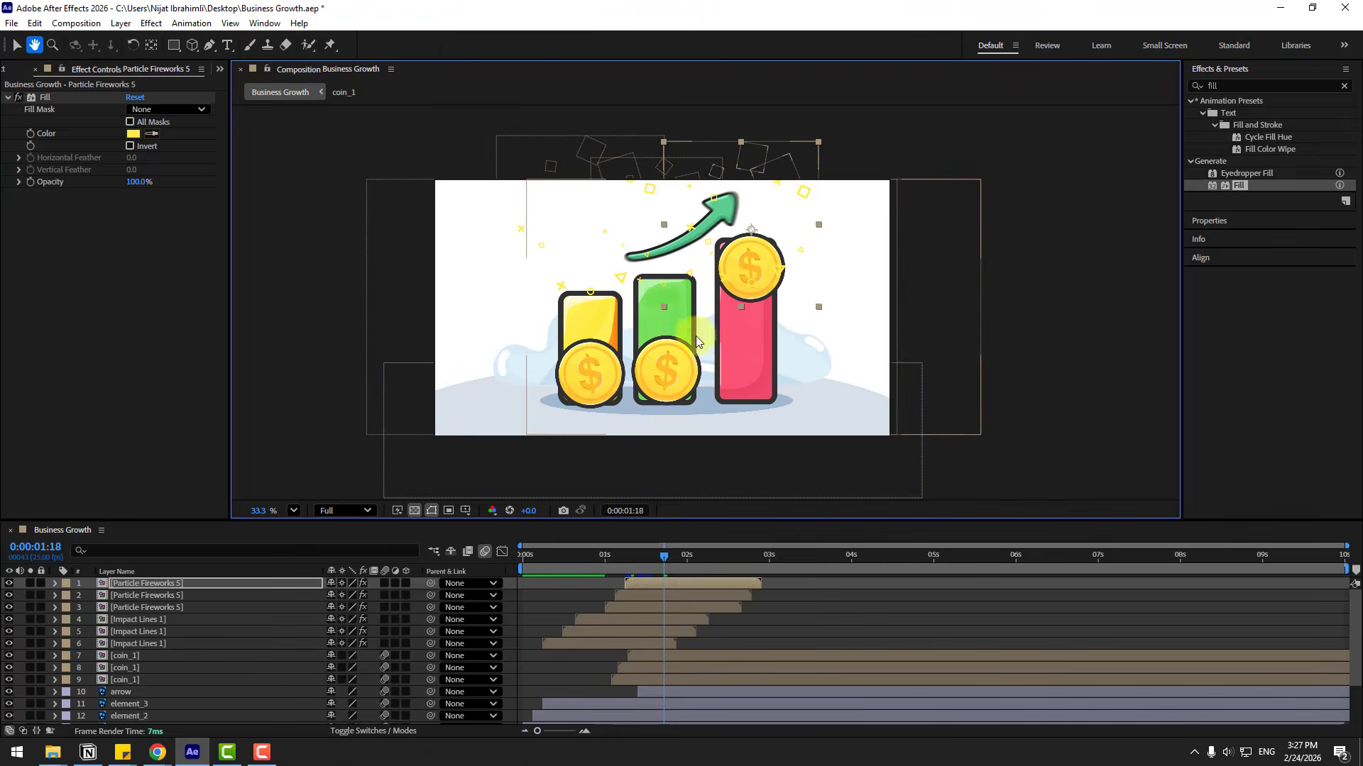
pyautogui.press('space')
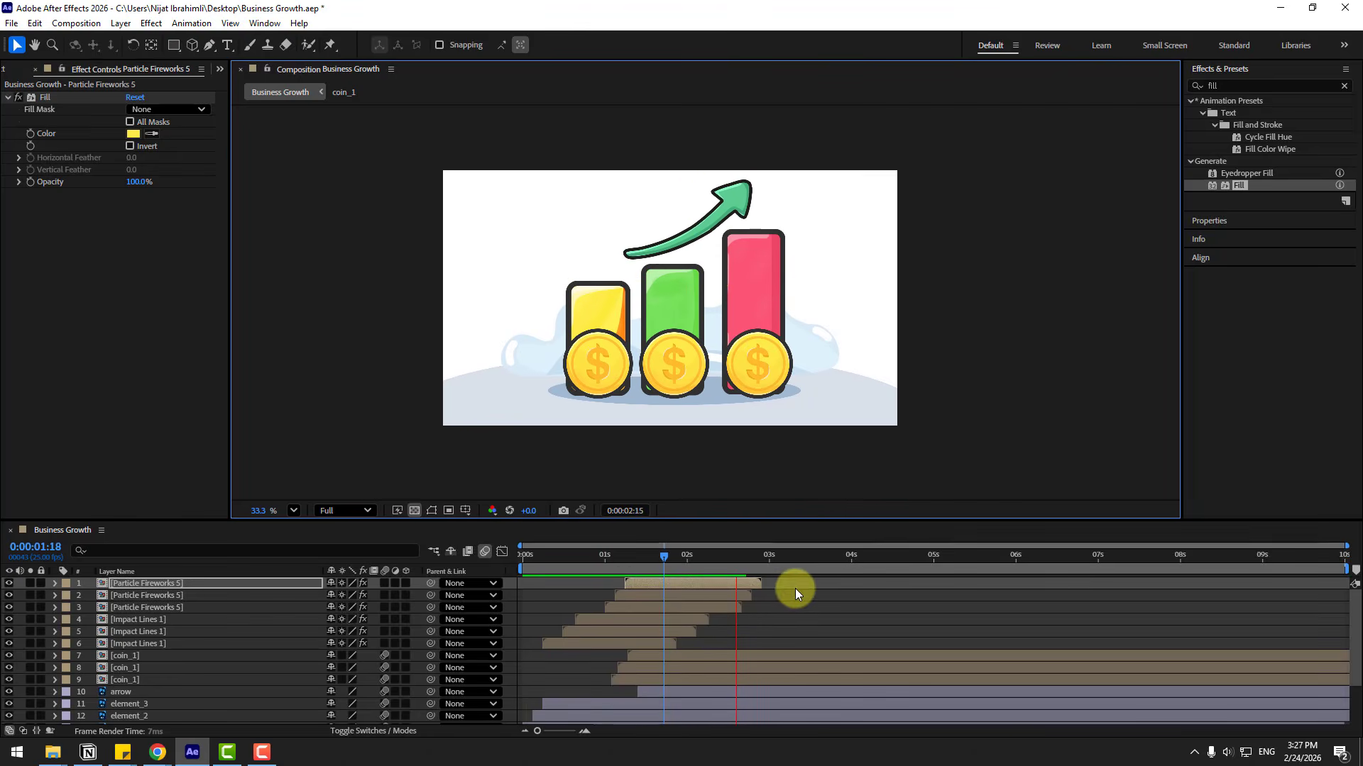
# End the work area at 0:00:03:21 and preview the whole animation
pyautogui.moveTo(824, 562); pyautogui.dragTo(838, 562)
pyautogui.press('n')
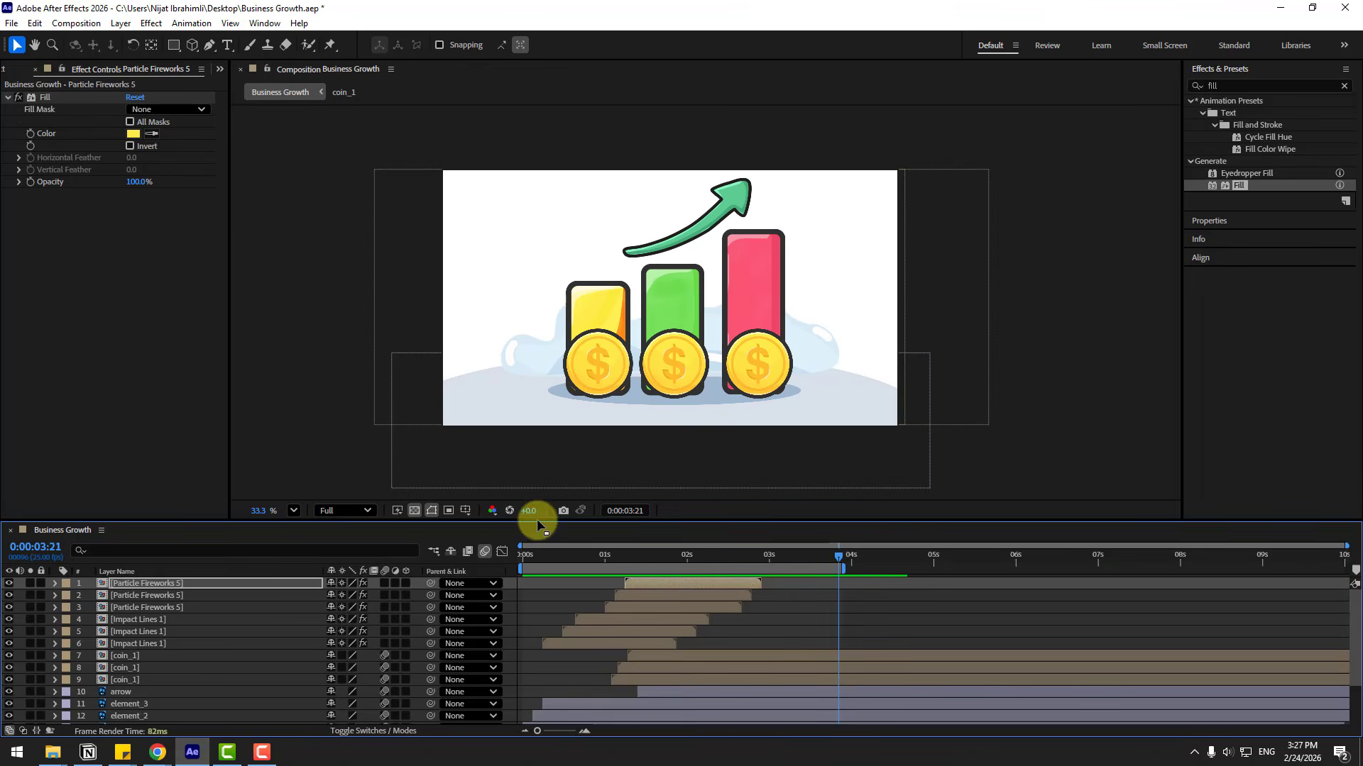
pyautogui.click(293, 511)
pyautogui.click(282, 252)
pyautogui.press('space')
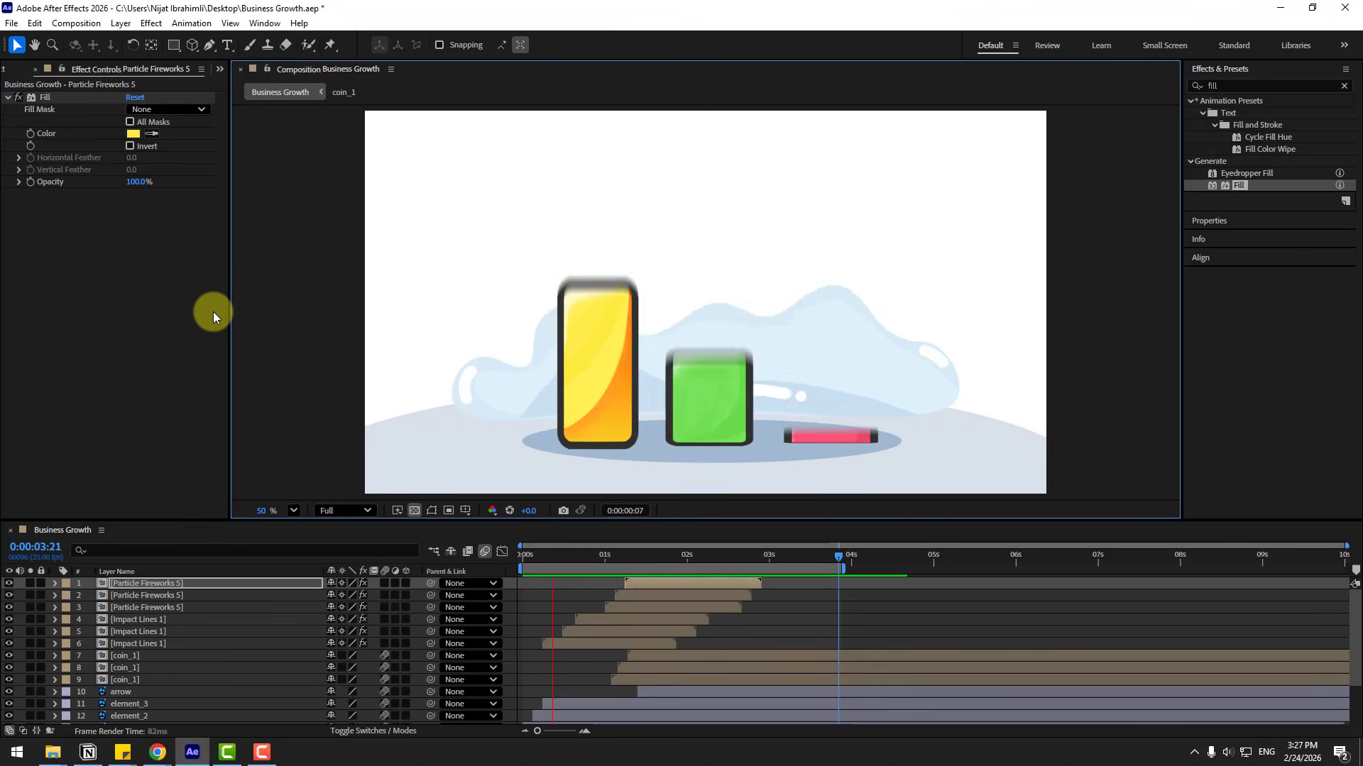